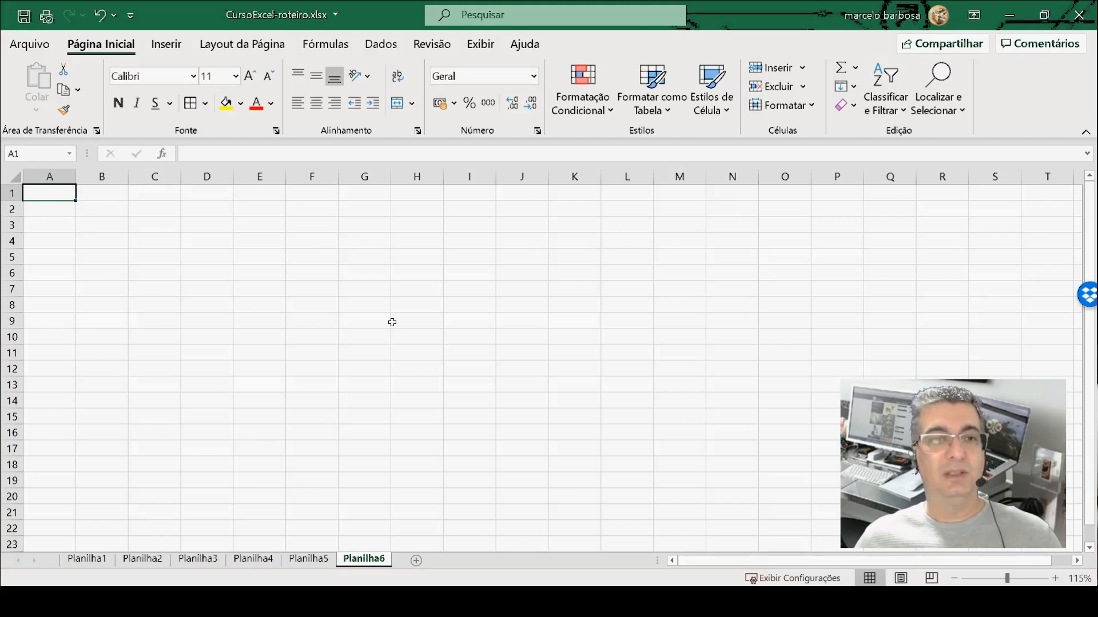
Step: Enter "The quick brown fox jumps over the lazy dog" in cell B4 and autofit column B to the text
left_click(197, 253)
left_click(159, 239)
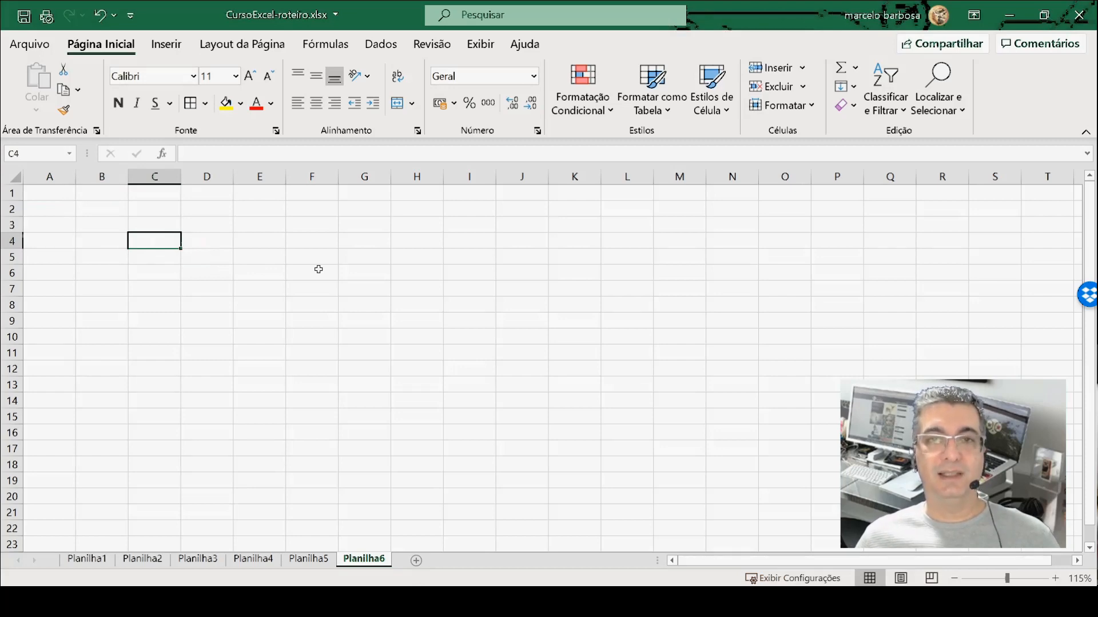
key("ctrl+z")
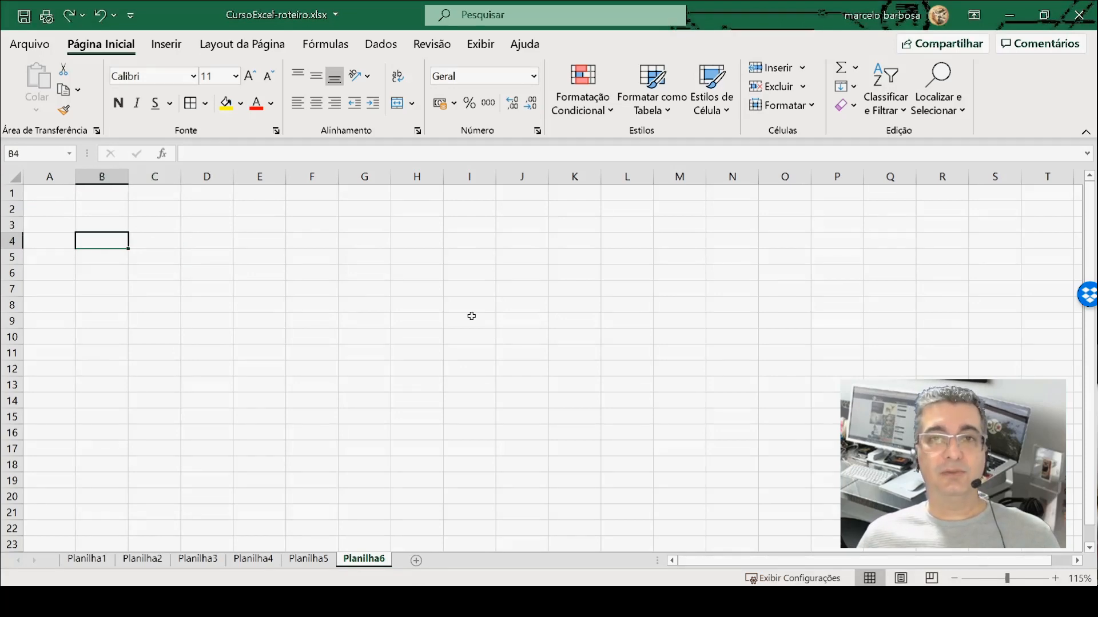
type("The")
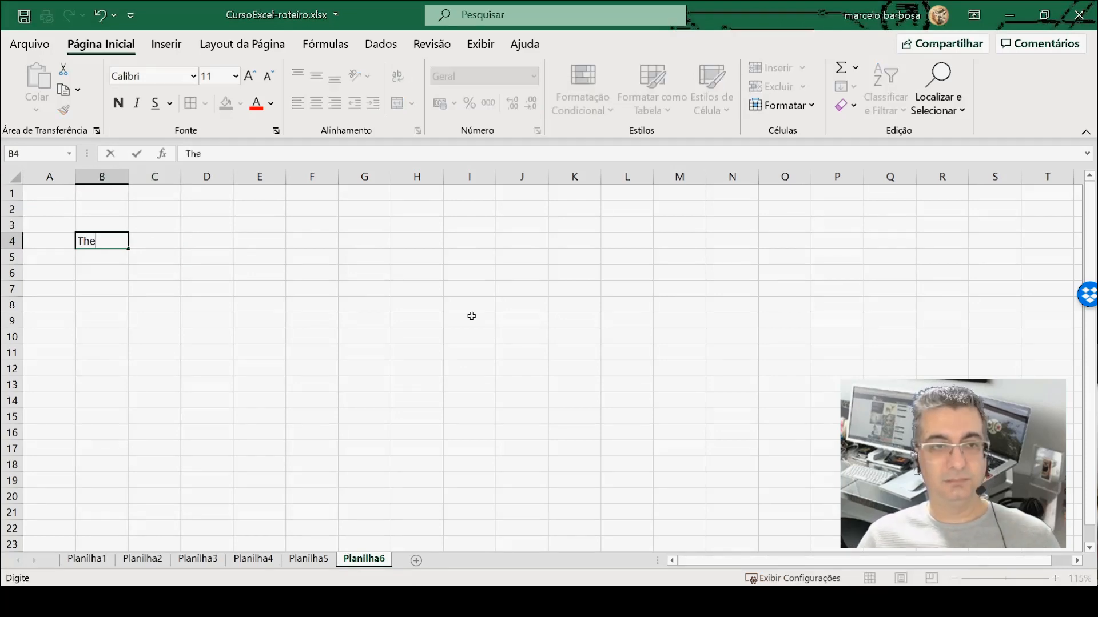
type(" quick brown fox jumps o")
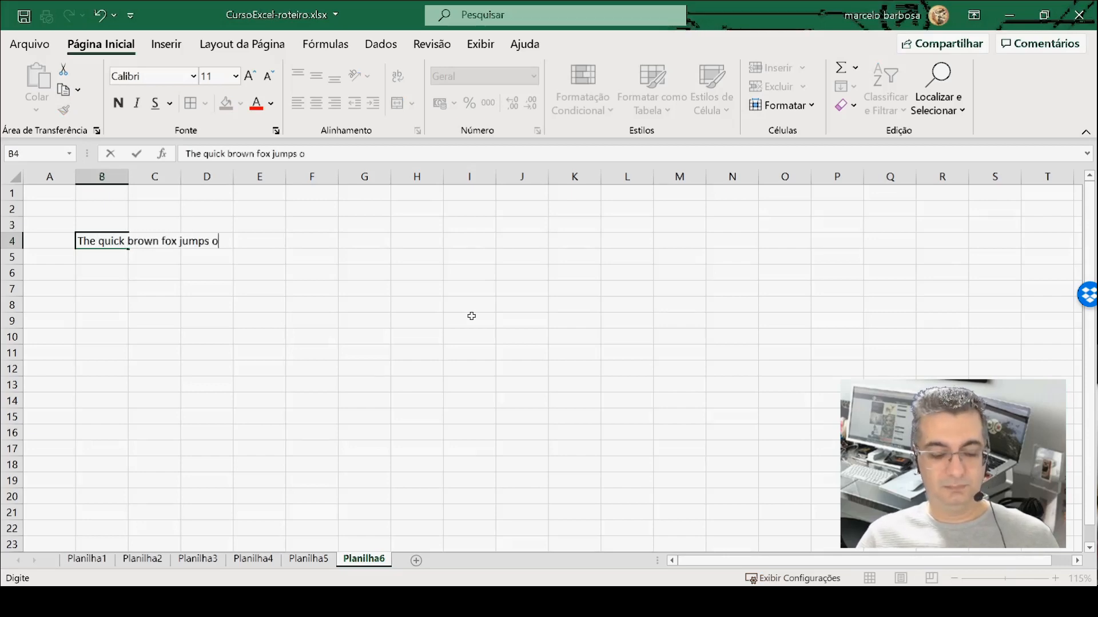
type("ver the lazy dog")
key("Return")
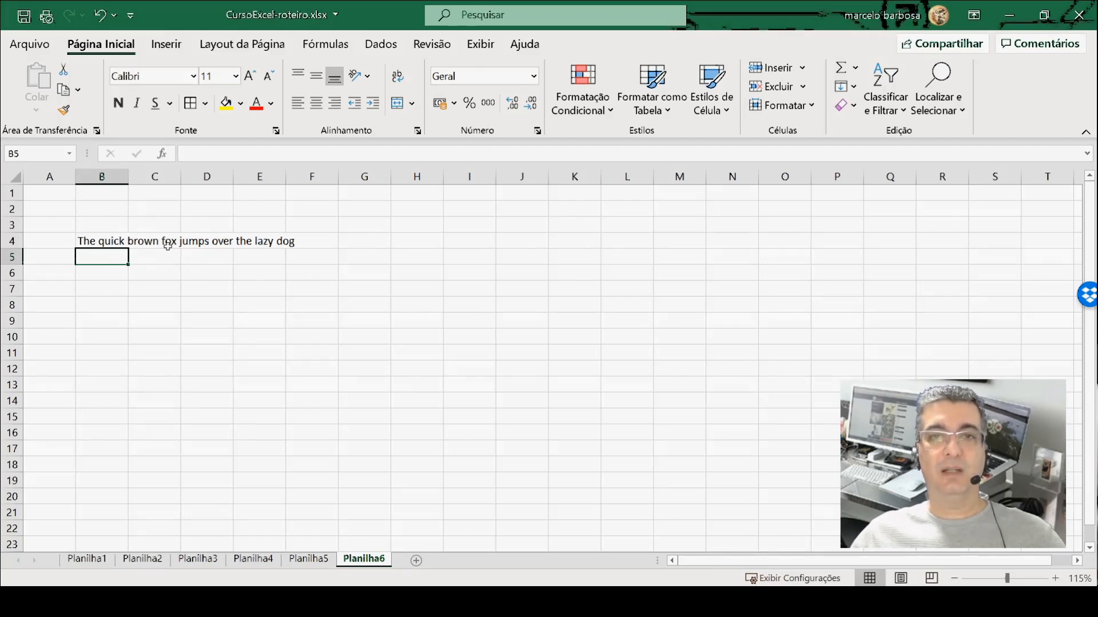
double_click(127, 177)
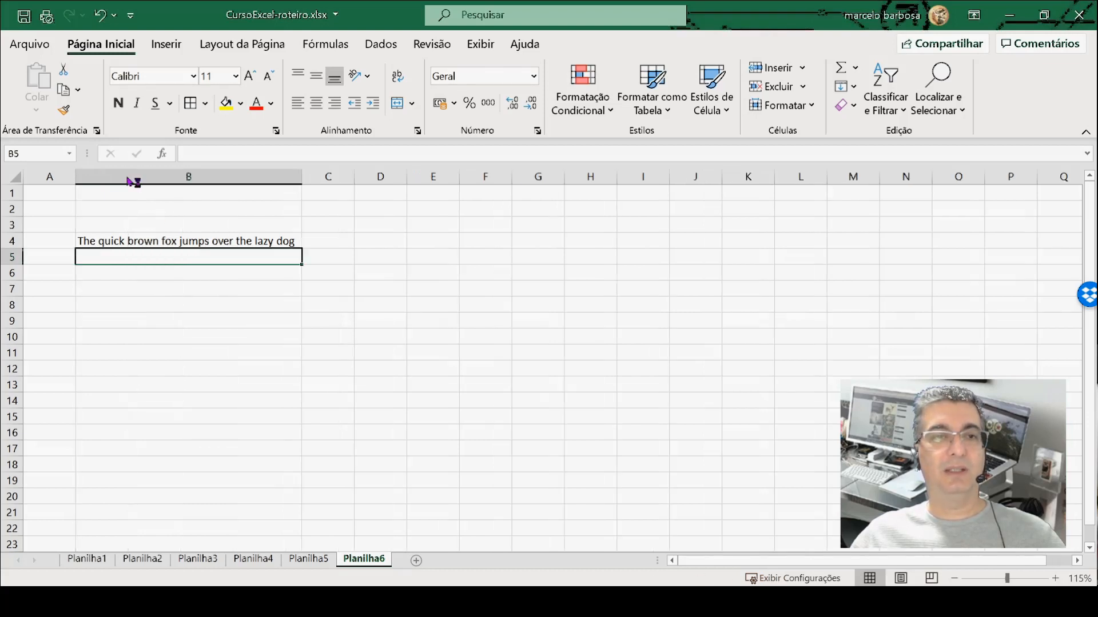
Step: Fill the sentence in B4 down column B through row 41
left_click(151, 240)
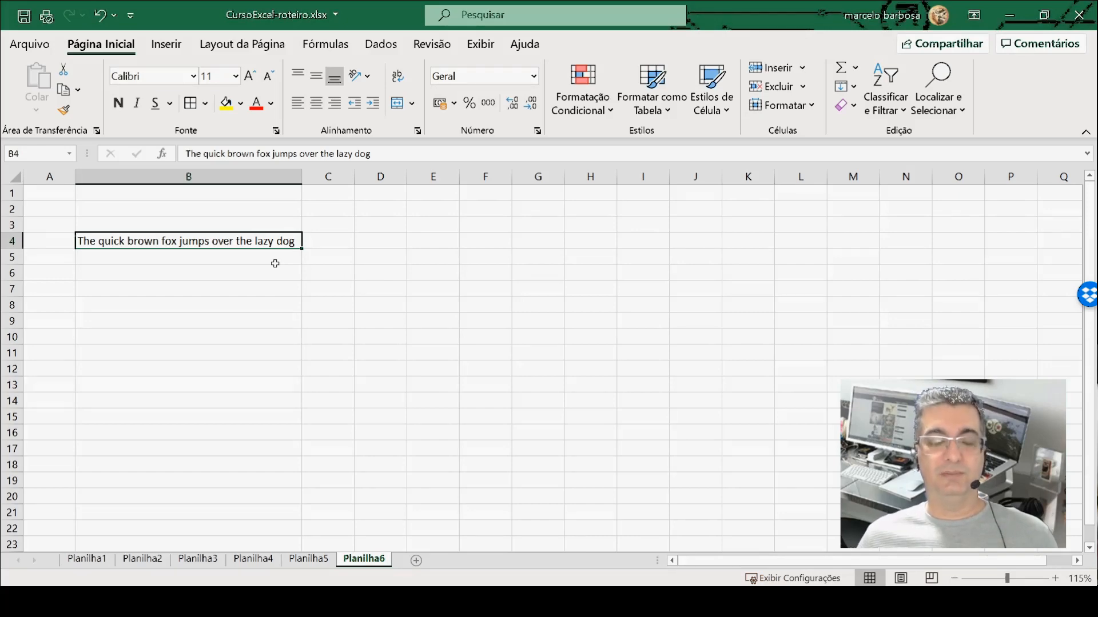
key("shift+Down")
key("shift+Down")
key("shift+Down")
key("shift+Down")
key("shift+Down")
key("shift+Down")
key("shift+Down")
key("shift+Down")
key("shift+Down")
key("shift+Down")
key("shift+Down")
key("shift+Down")
key("shift+Down")
key("shift+Down")
key("shift+Down")
key("shift+Down")
key("shift+Down")
key("shift+Down")
key("shift+Down")
key("shift+Down")
key("ctrl+d")
Step: Copy the filled cells B4:B41 and paste them into each column from C through AA
key("ctrl+c")
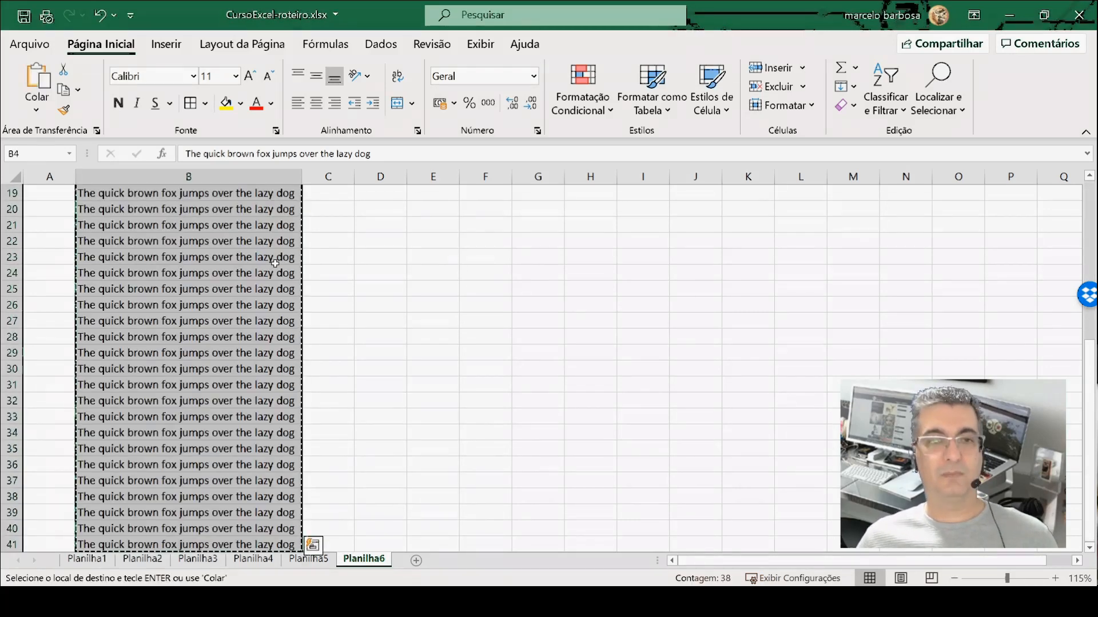
key("Right")
key("ctrl+v")
key("Right")
key("ctrl+v")
key("Right")
key("ctrl+v")
key("Right")
key("ctrl+v")
key("Right")
key("ctrl+v")
key("Right")
key("ctrl+v")
key("Right")
key("ctrl+v")
key("Right")
key("ctrl+v")
key("Right")
key("ctrl+v")
key("Right")
key("ctrl+v")
key("Right")
key("ctrl+v")
key("Right")
key("ctrl+v")
key("Right")
key("ctrl+v")
key("Right")
key("ctrl+v")
key("Right")
key("ctrl+v")
key("Right")
key("ctrl+v")
key("Right")
key("ctrl+v")
key("Right")
key("ctrl+v")
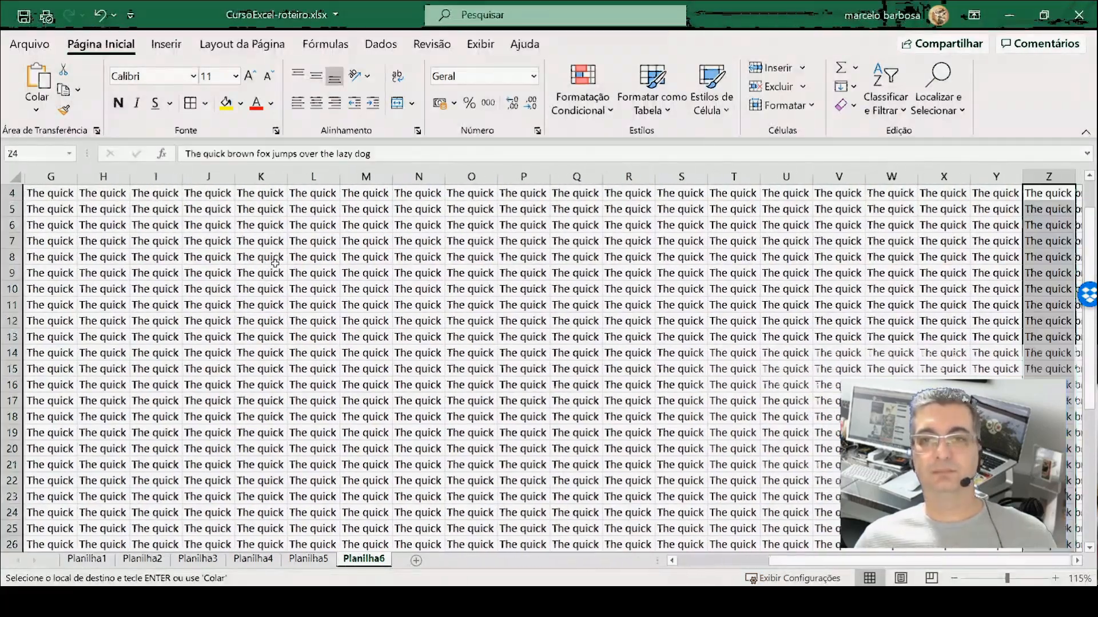
Step: Autofit the width of all the sheet's columns to their text and make B4 the active cell
key("ctrl+Home")
key("ctrl+t")
double_click(301, 178)
left_click(251, 246)
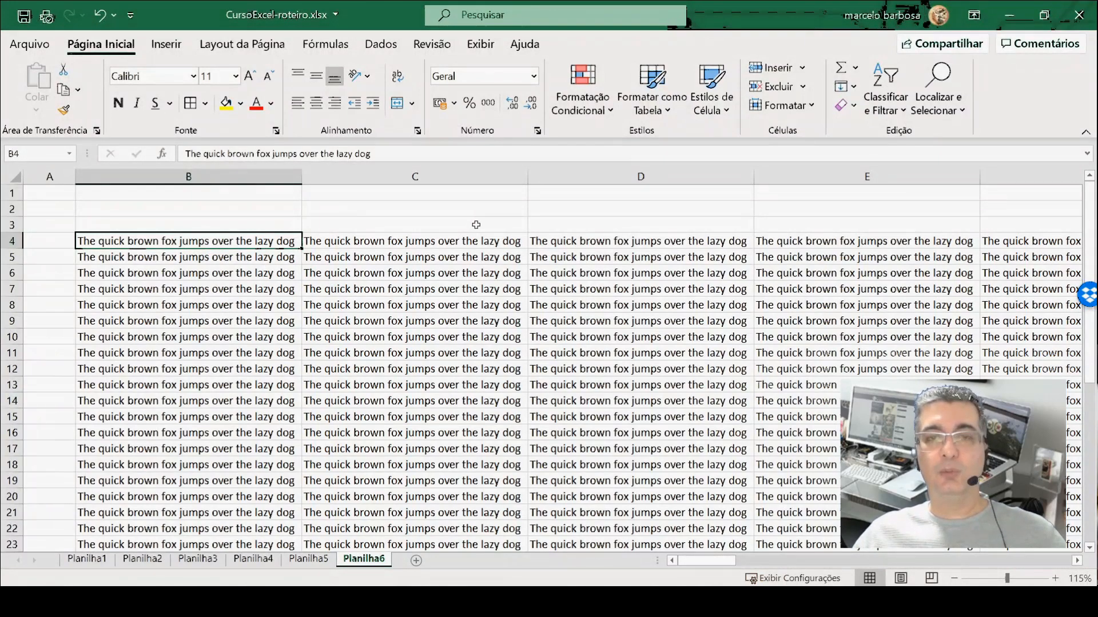
Step: Select the range B4:D14, then clear the selection and return to cell B4
left_click(260, 260)
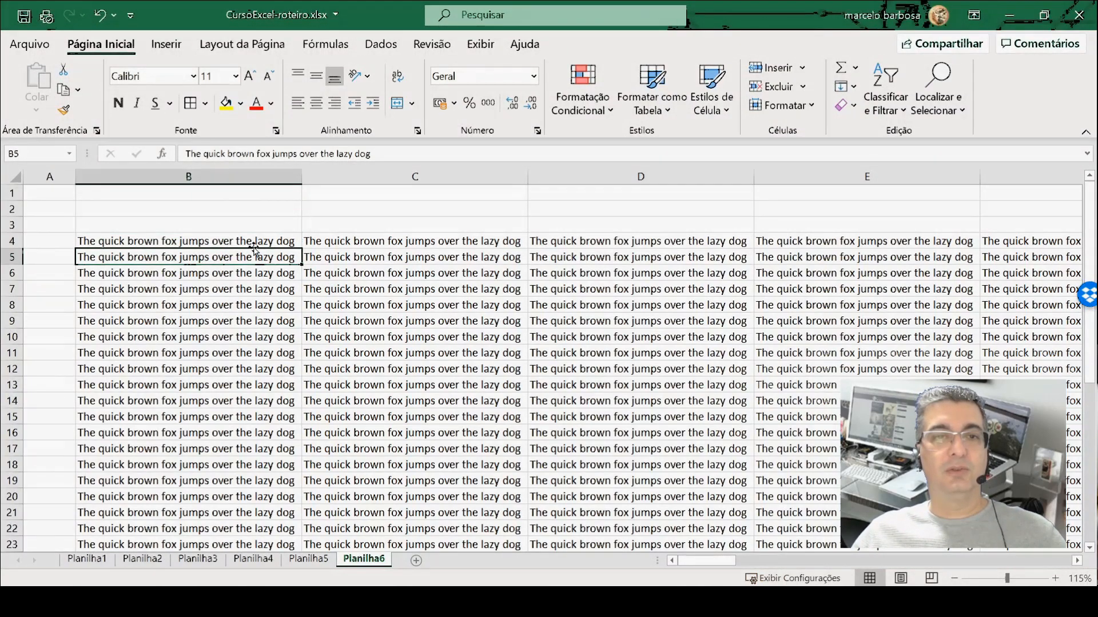
left_click(252, 243)
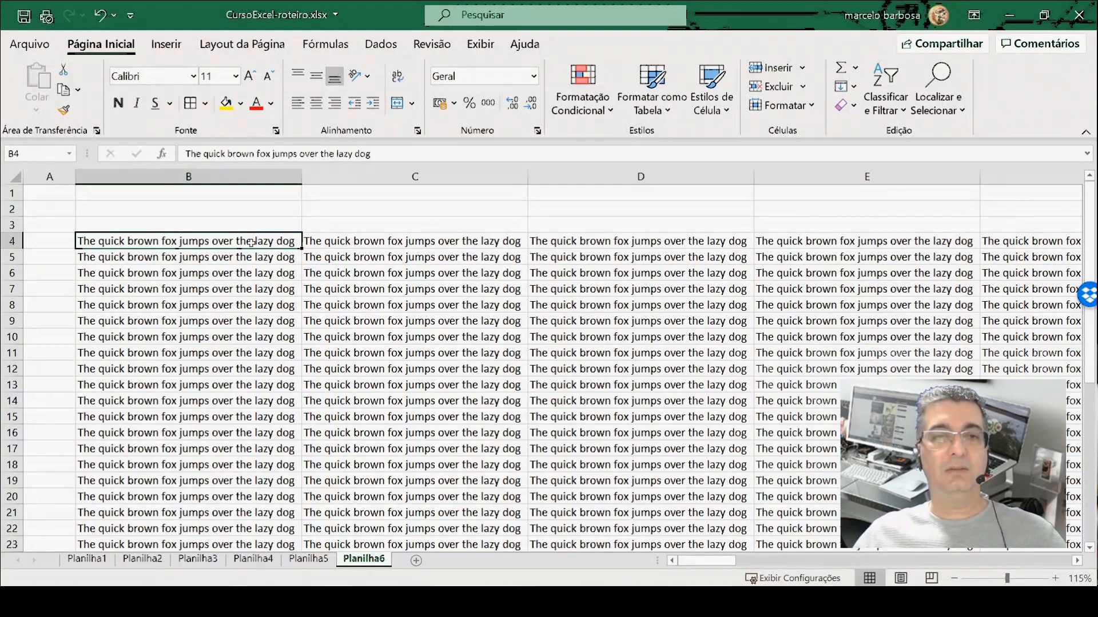
left_click_drag(251, 243, 569, 402)
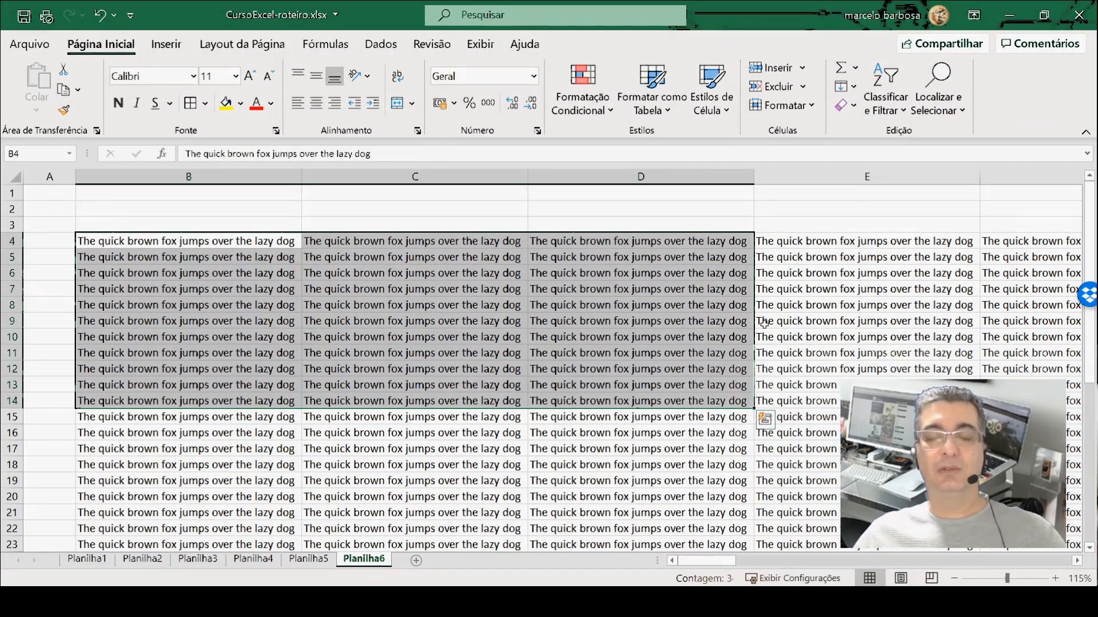
left_click(878, 355)
left_click(117, 240)
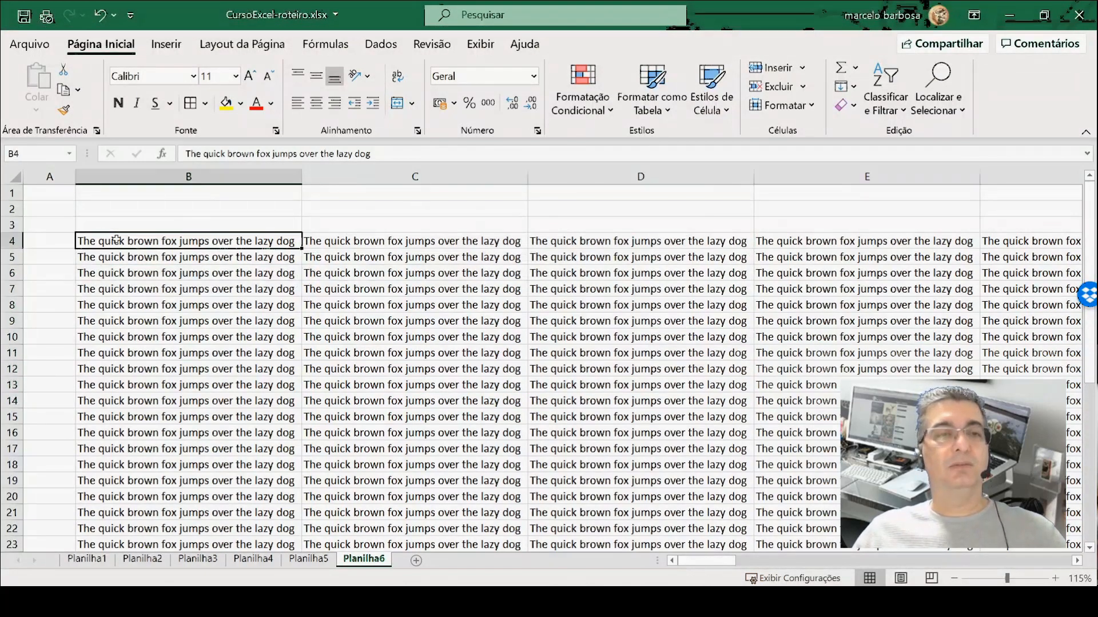
Step: Select the whole text block B4:AA41 by sweeping across it, then deselect it and return to cell A1
left_click_drag(160, 243, 1017, 529)
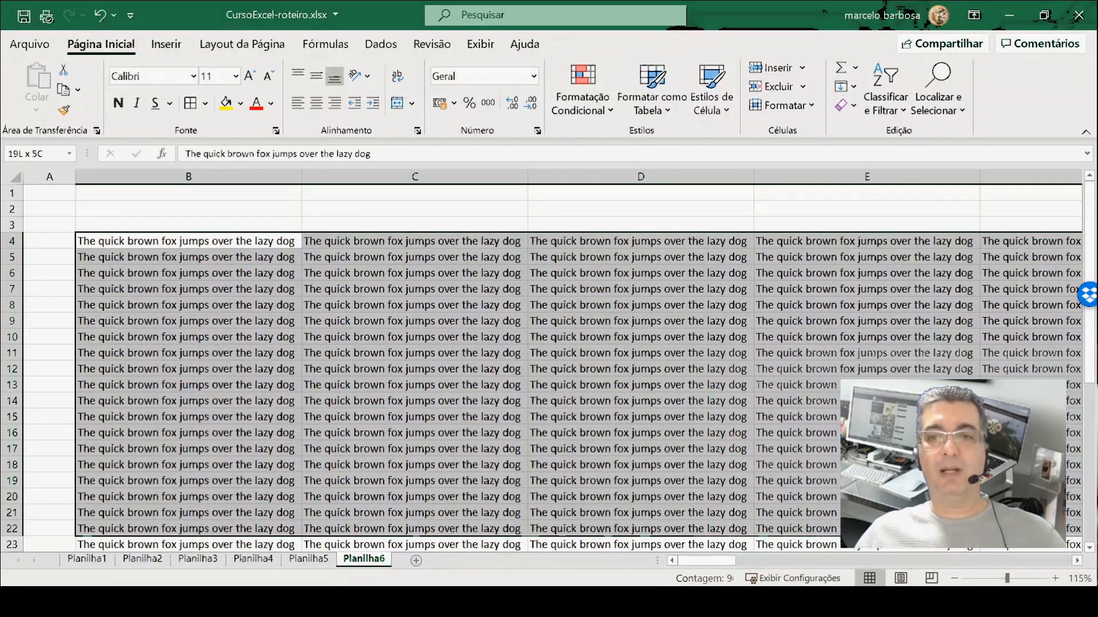
left_click_drag(1018, 528, 868, 561)
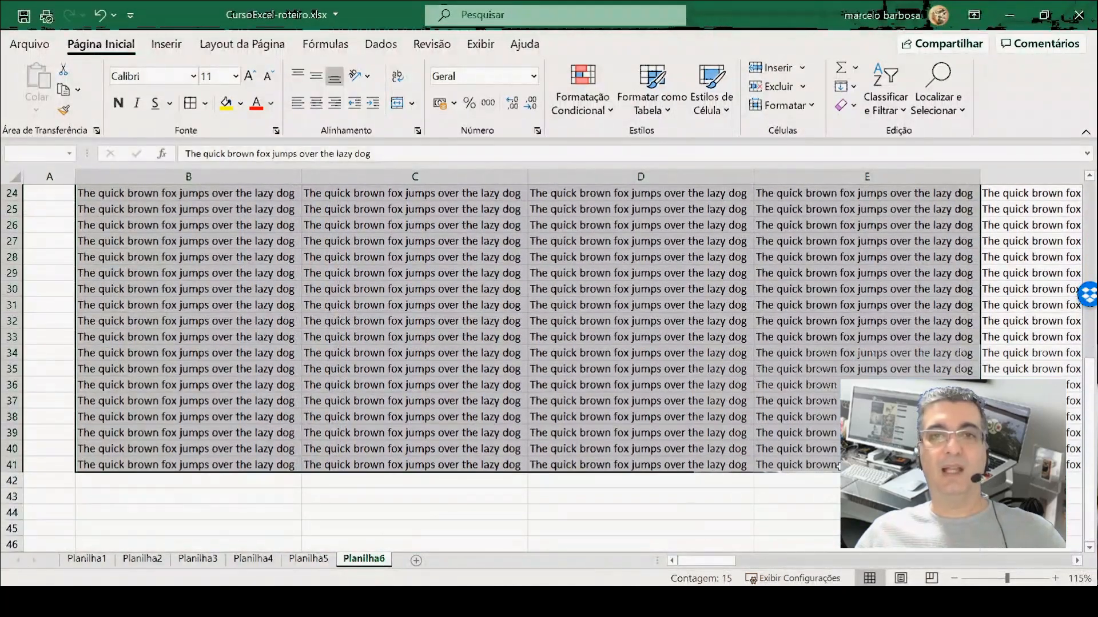
left_click_drag(839, 466, 1092, 459)
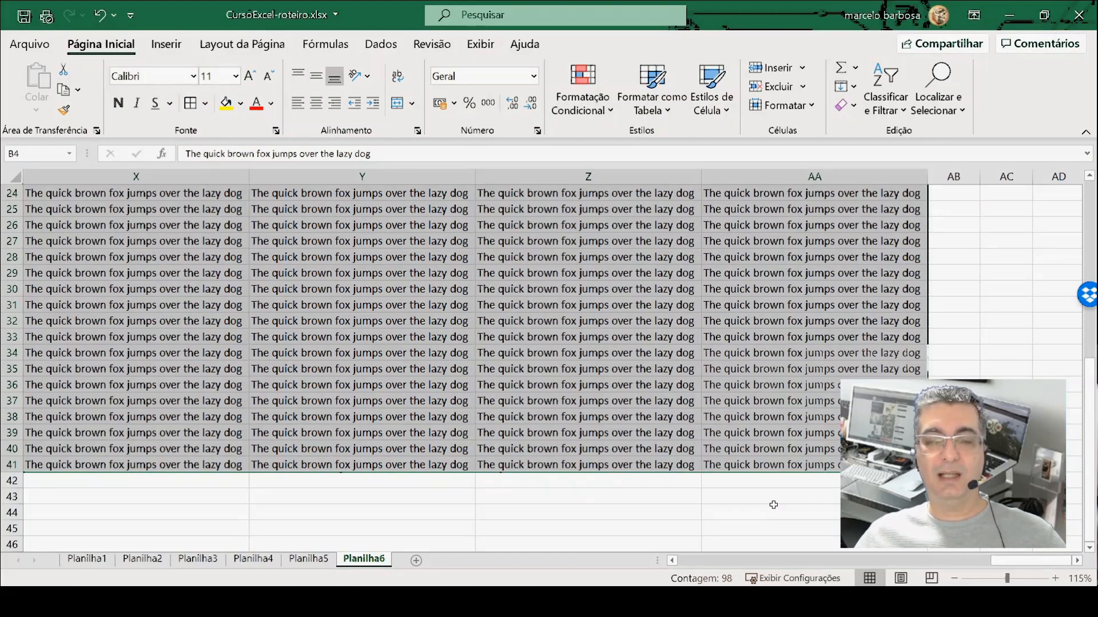
left_click(210, 495)
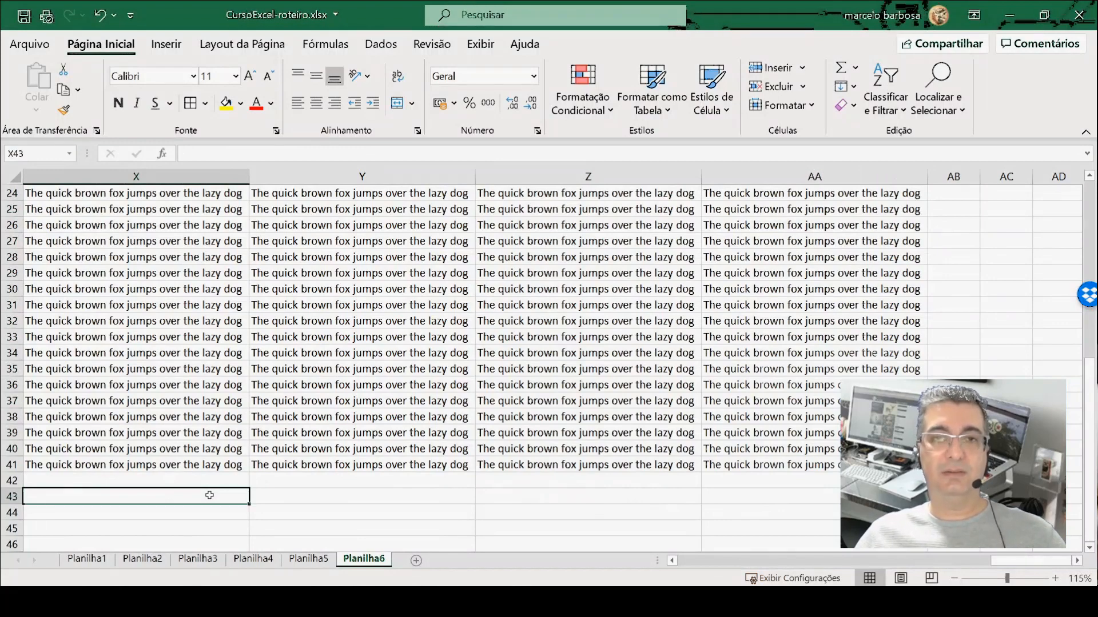
key("ctrl+Home")
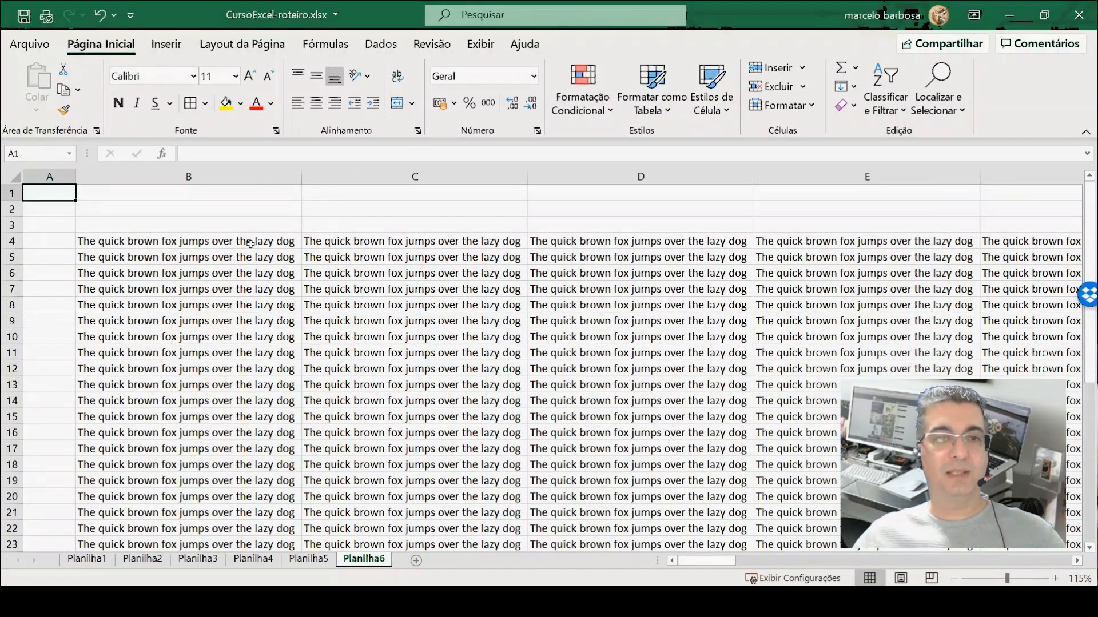
Step: Select the range B4:D16, then the inner range C9:E18, and return to cell A1
left_click_drag(251, 245, 631, 438)
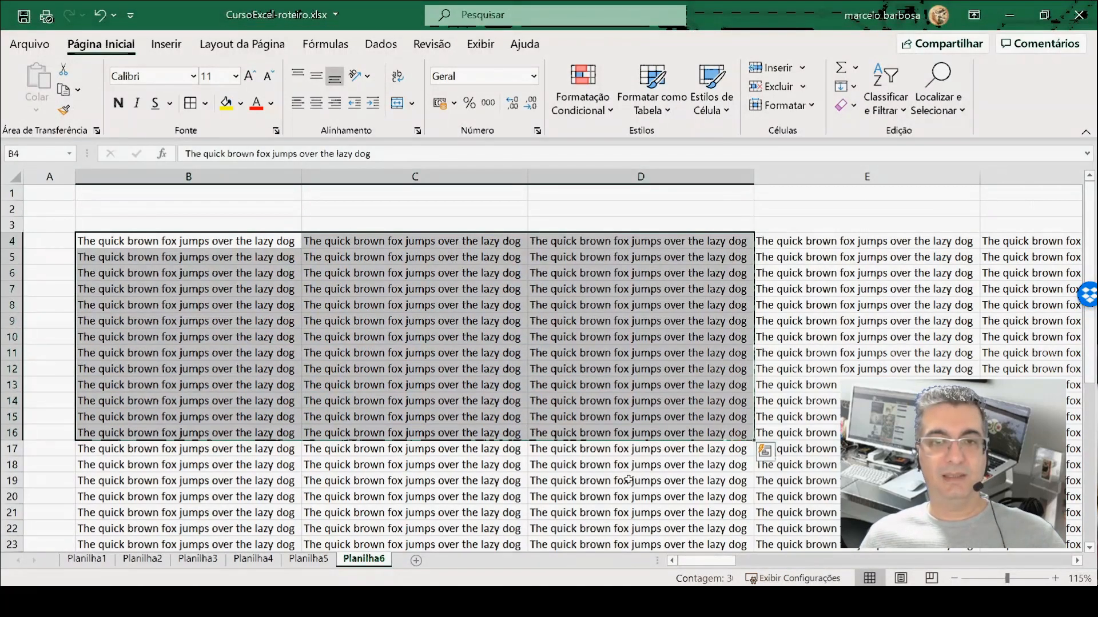
key("Up")
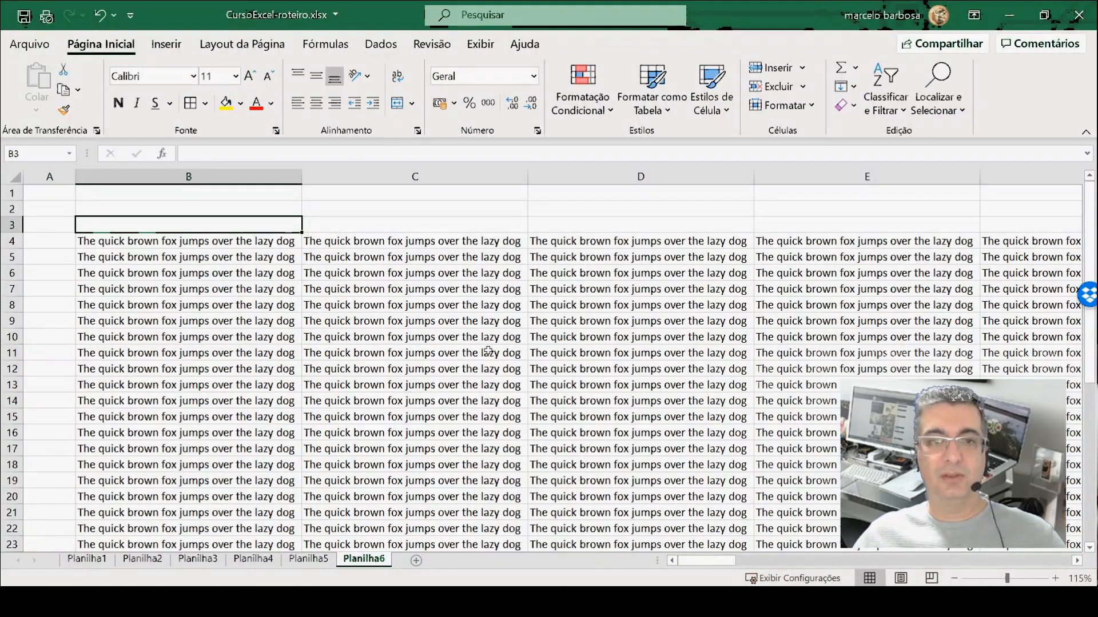
left_click_drag(425, 321, 775, 466)
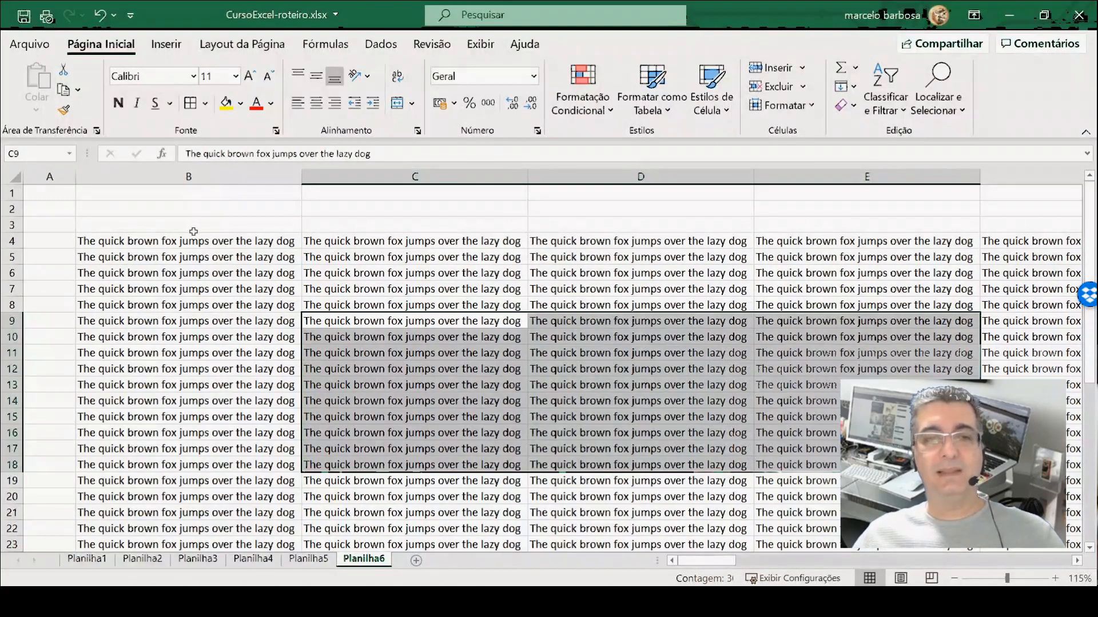
left_click(73, 194)
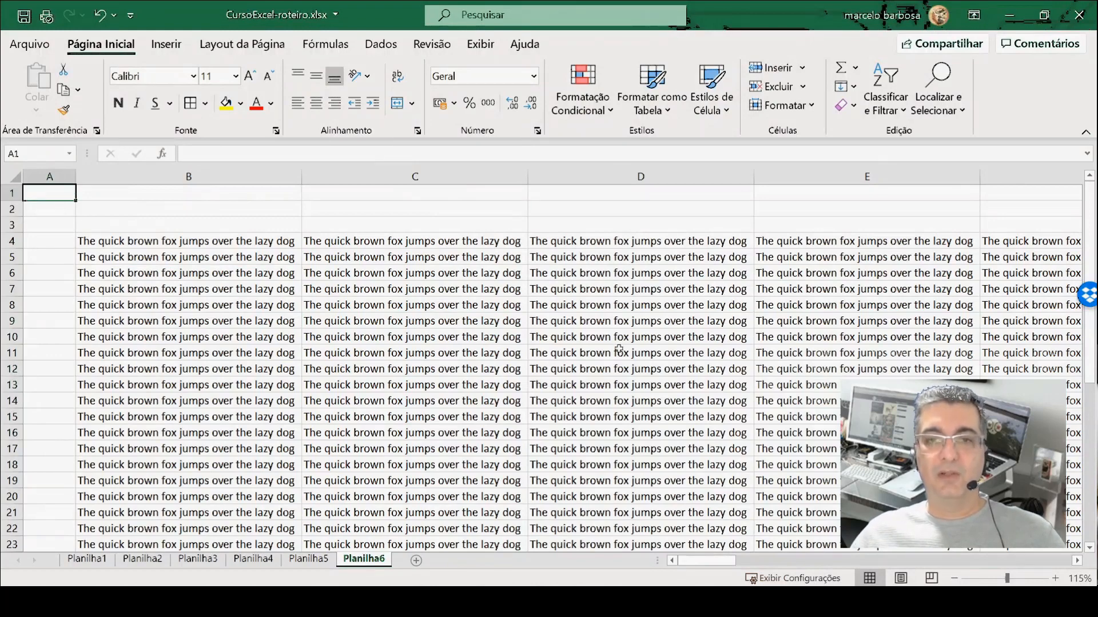
Step: Starting from B4, extend the selection to the last filled row and last filled column, then deselect the block
left_click(475, 412)
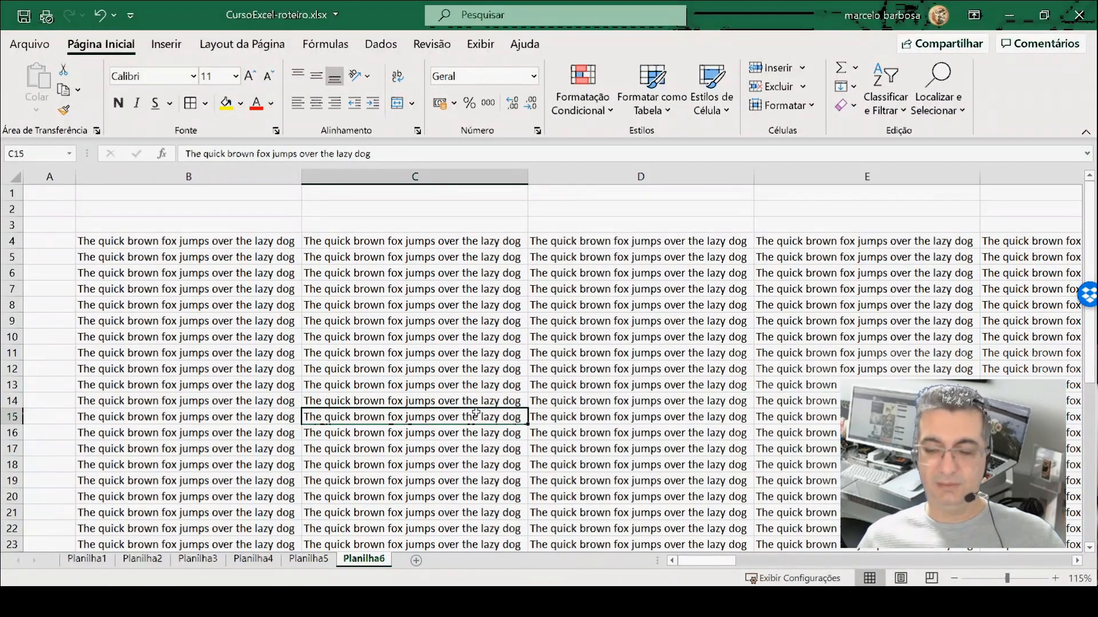
key("ctrl+Home")
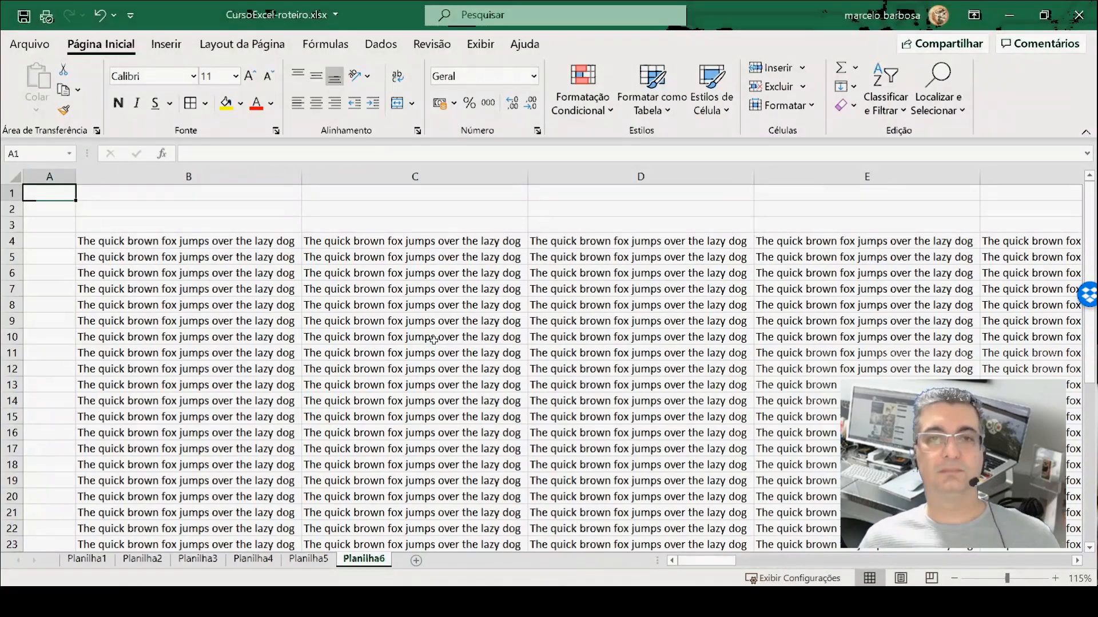
key("Right")
key("ctrl+Down")
key("ctrl+shift+Down")
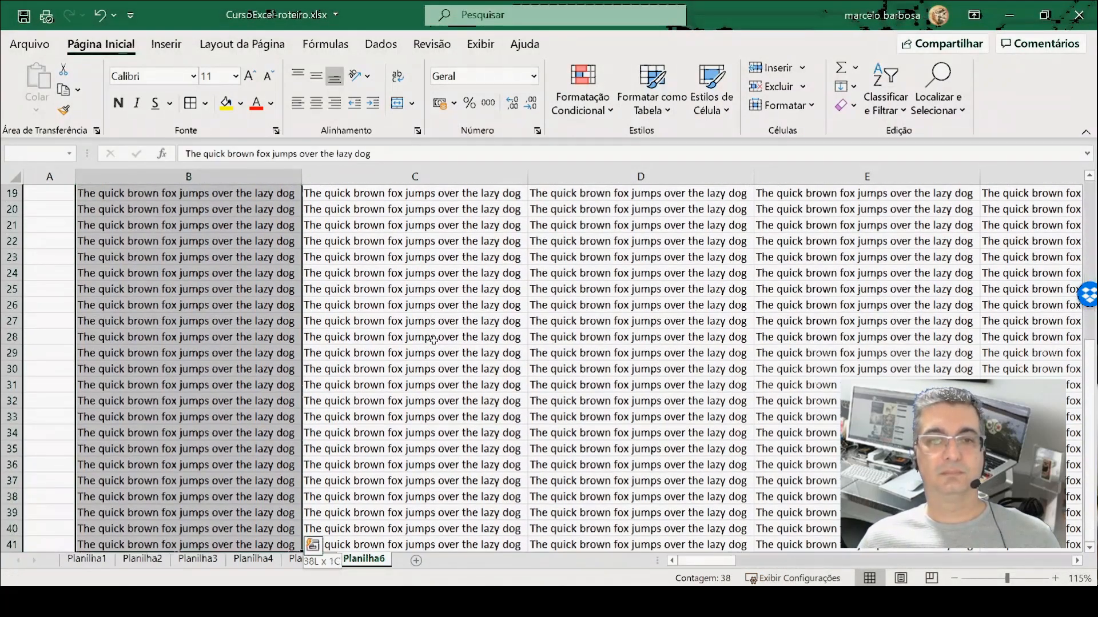
key("ctrl+shift+Right")
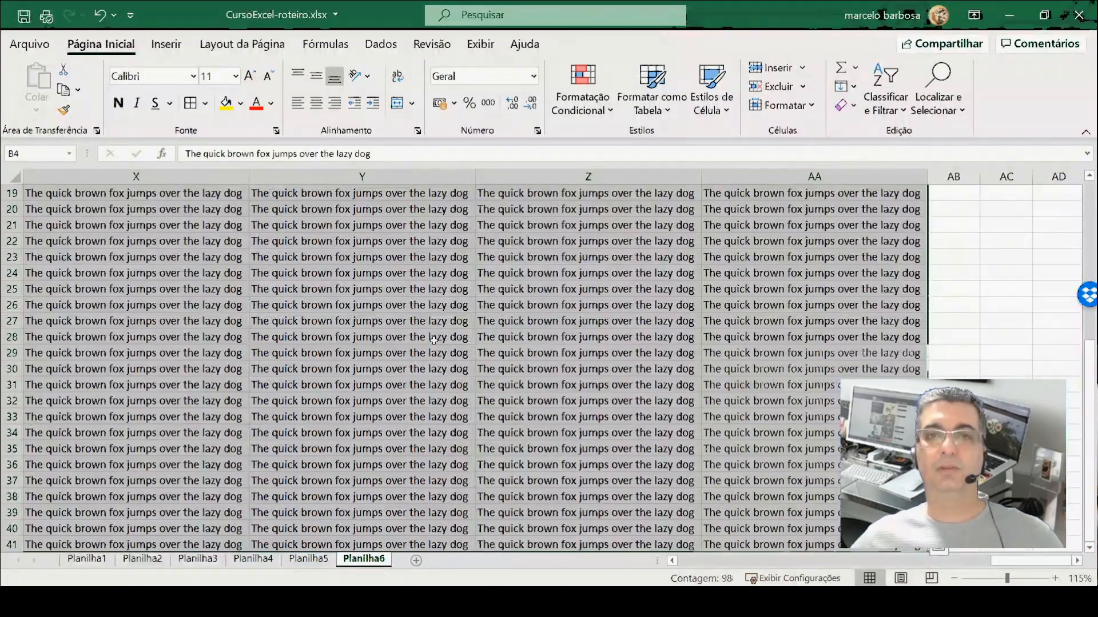
scroll(446, 332, "down", 1)
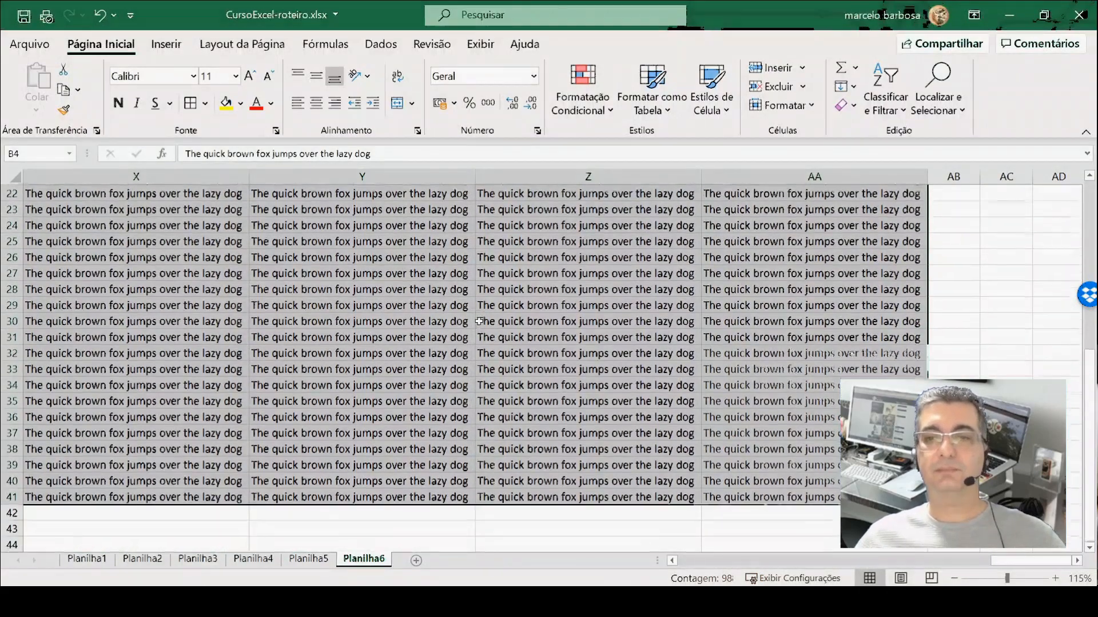
key("ctrl+c")
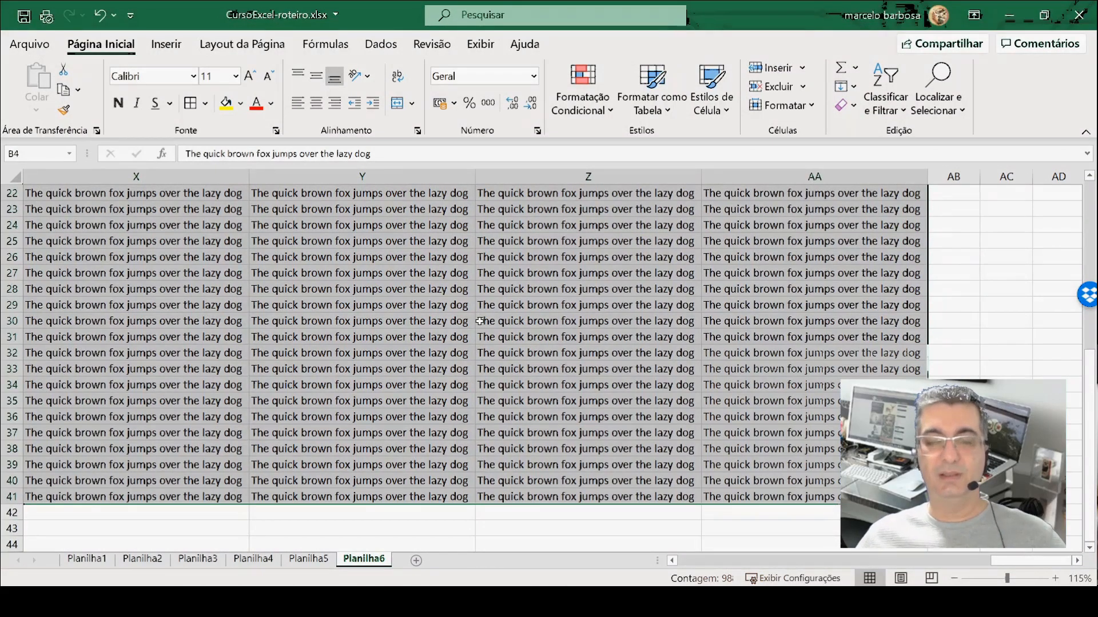
left_click(479, 321)
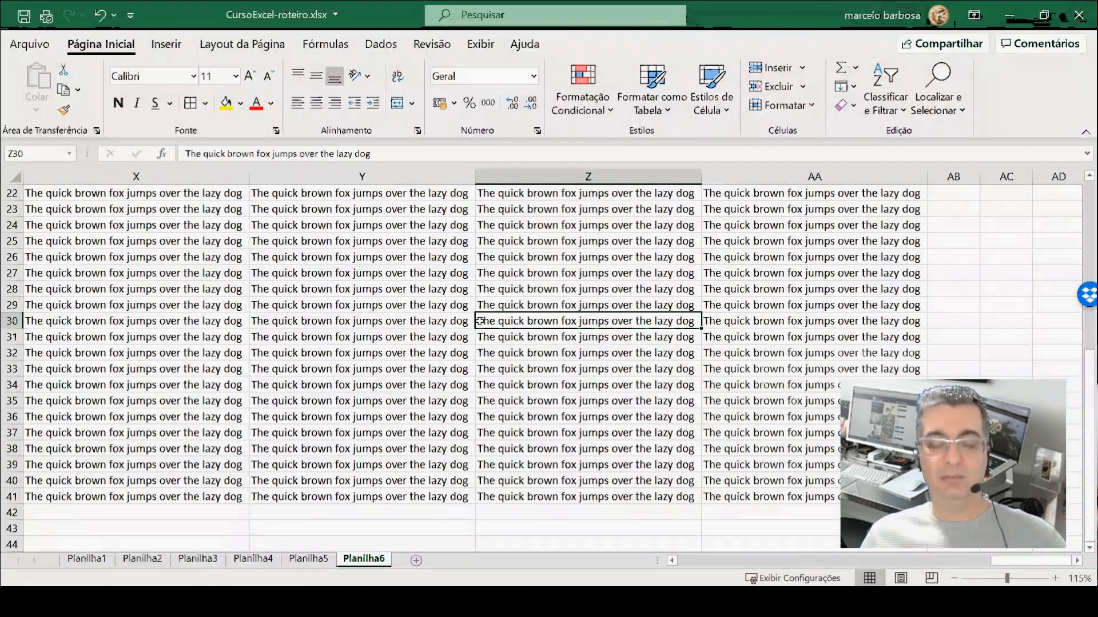
Step: Starting from cell B4, extend the selection cell by cell across columns and rows, ending with the range B4:C11
key("ctrl+Home")
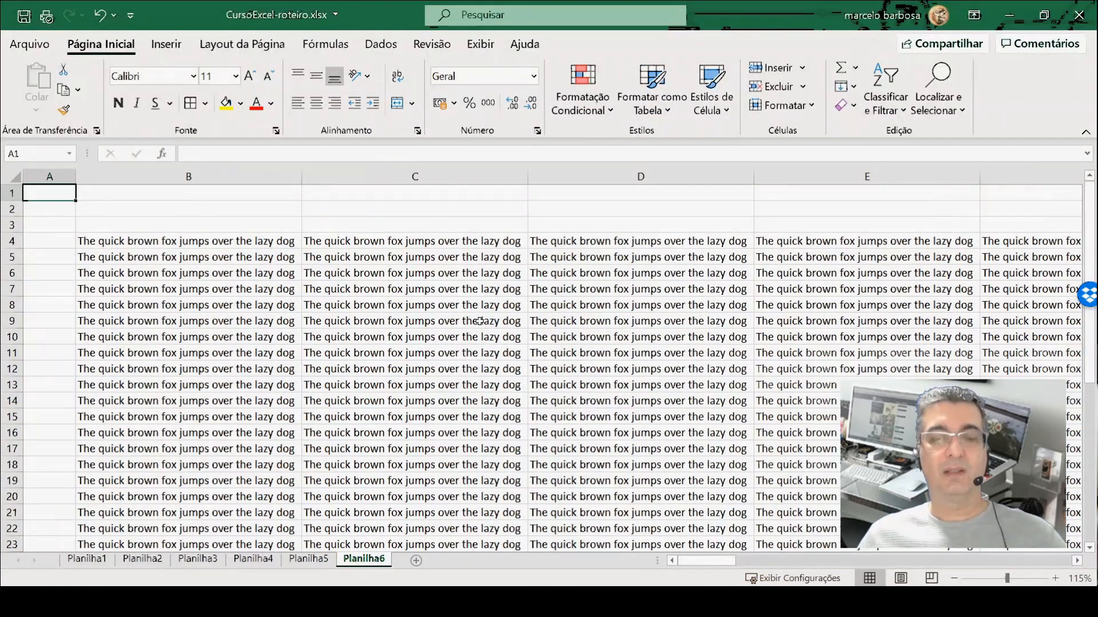
key("Right")
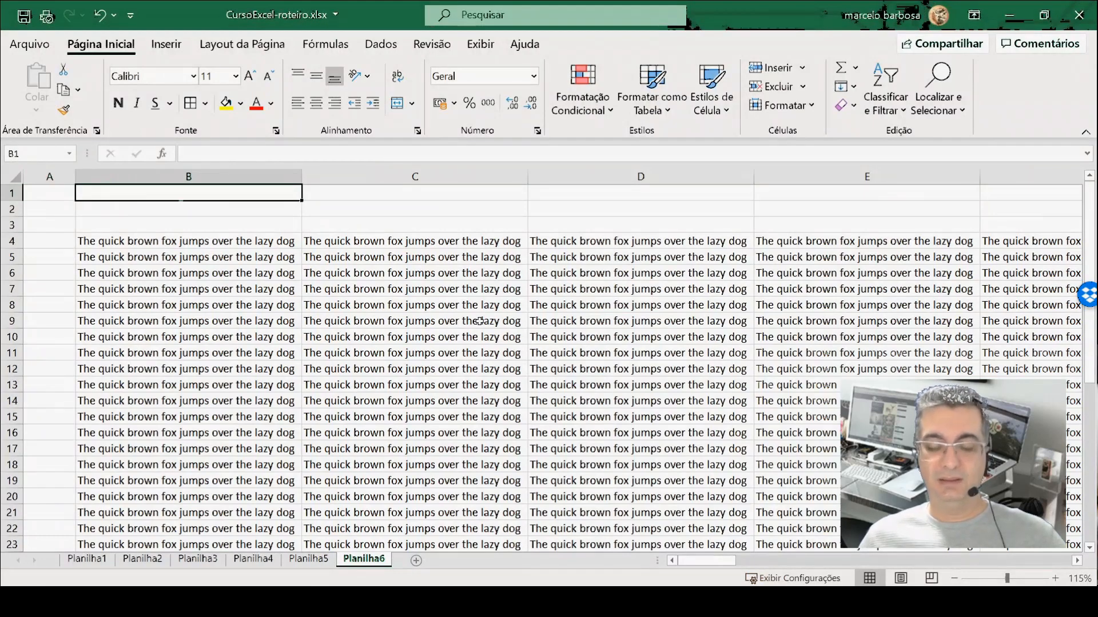
key("ctrl+Down")
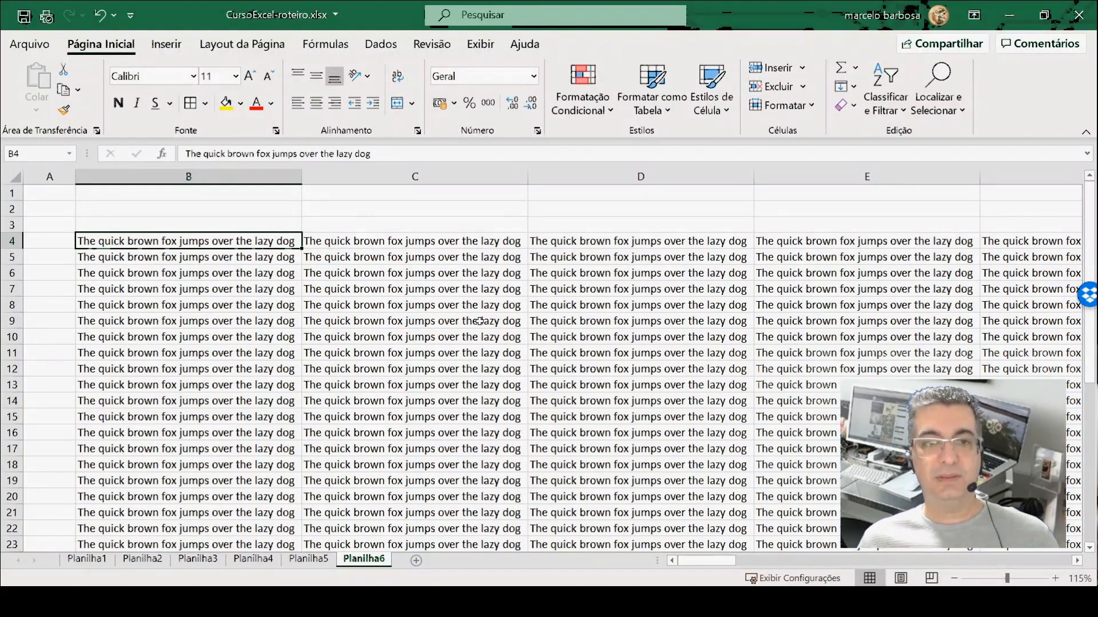
key("shift")
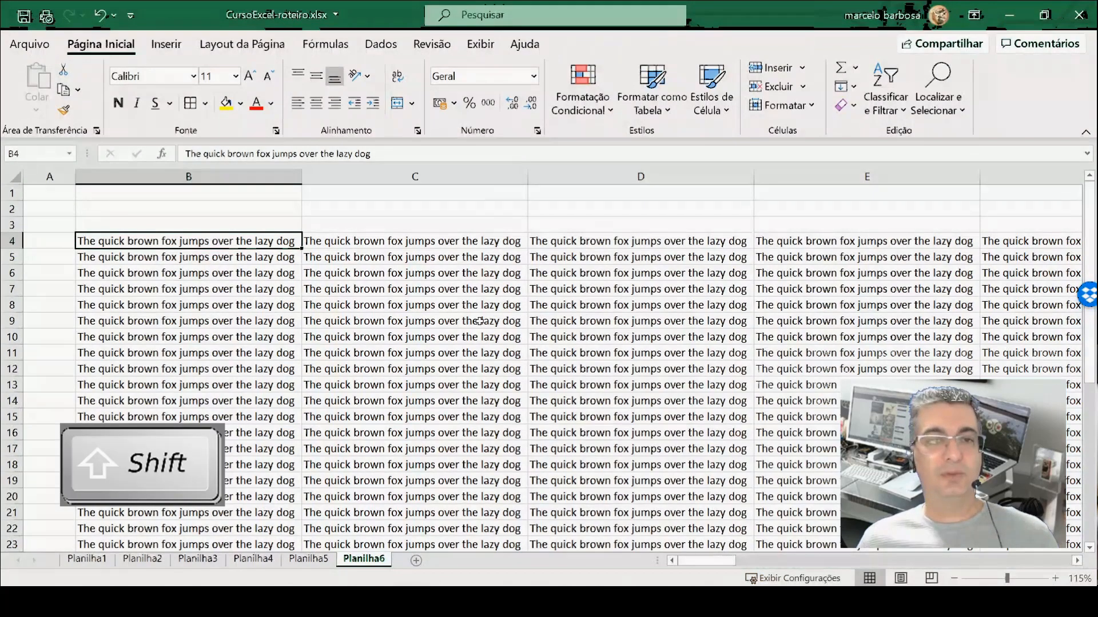
key("shift+Right")
key("shift+Right")
key("shift+Down")
key("shift+Down")
key("shift+Down")
key("shift+Down")
key("shift+Down")
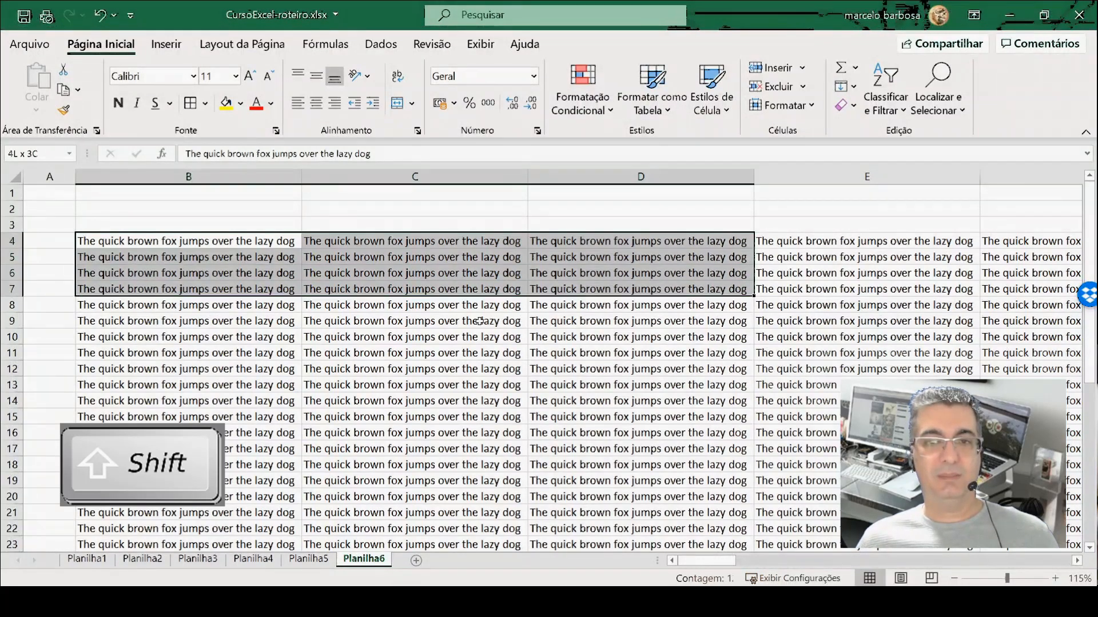
key("shift+Right")
key("shift+Down")
key("shift+Down")
key("shift+Left")
key("shift+Left")
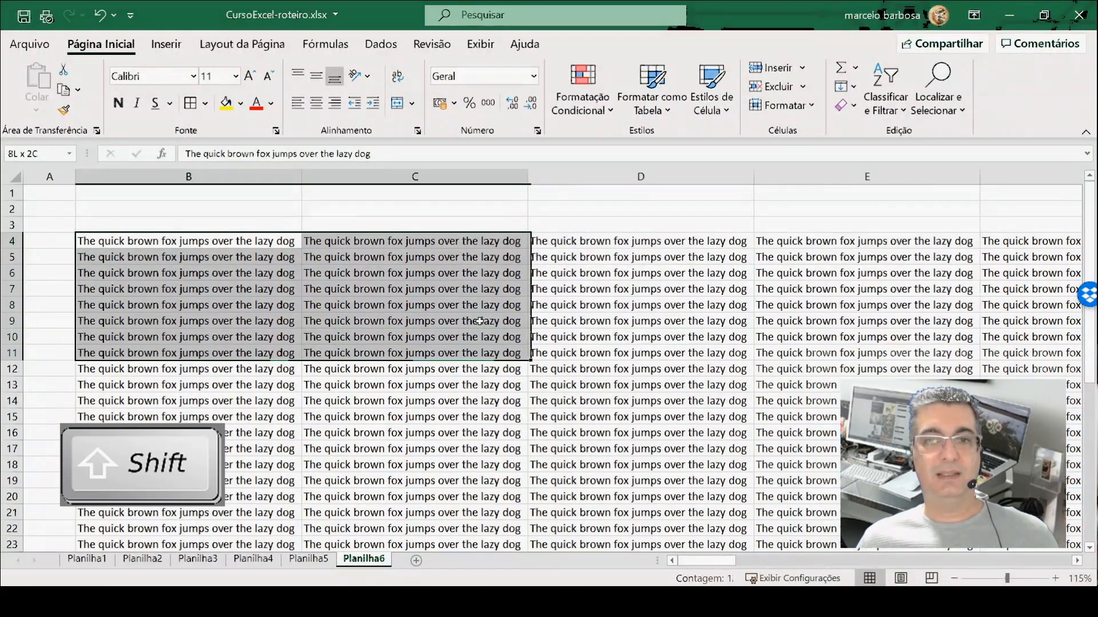
Step: Adjust the selection one column or row at a time, shrinking it back to cell B4 alone
key("shift+Right")
key("shift+Left")
key("shift+Up")
key("shift+Right")
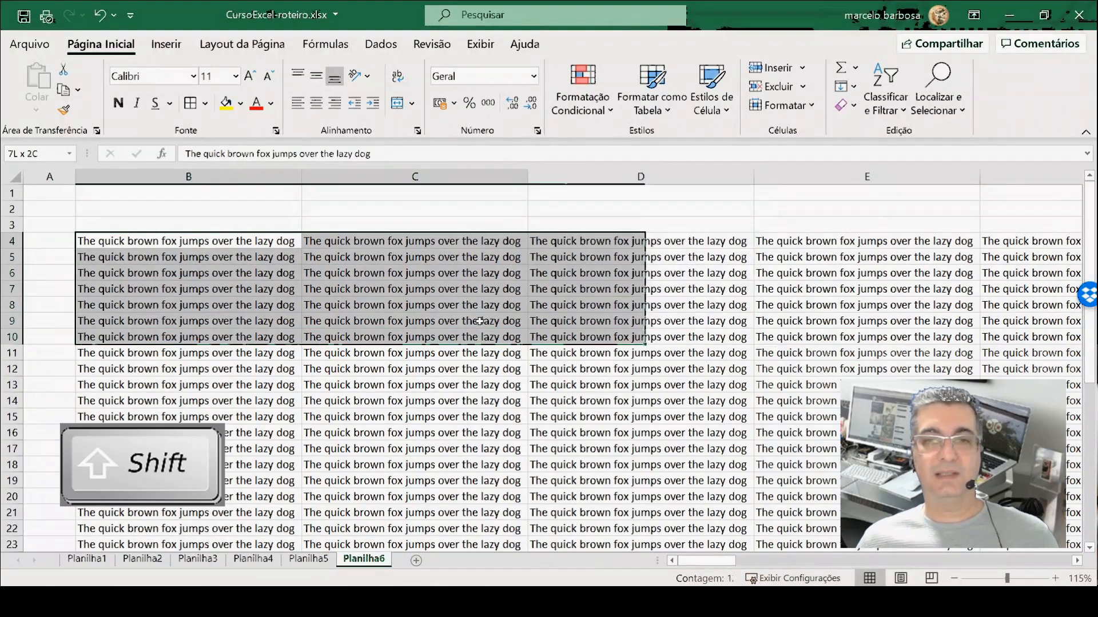
key("shift+Left")
key("shift+Up")
key("shift+Left")
key("shift+Up")
key("shift+Up")
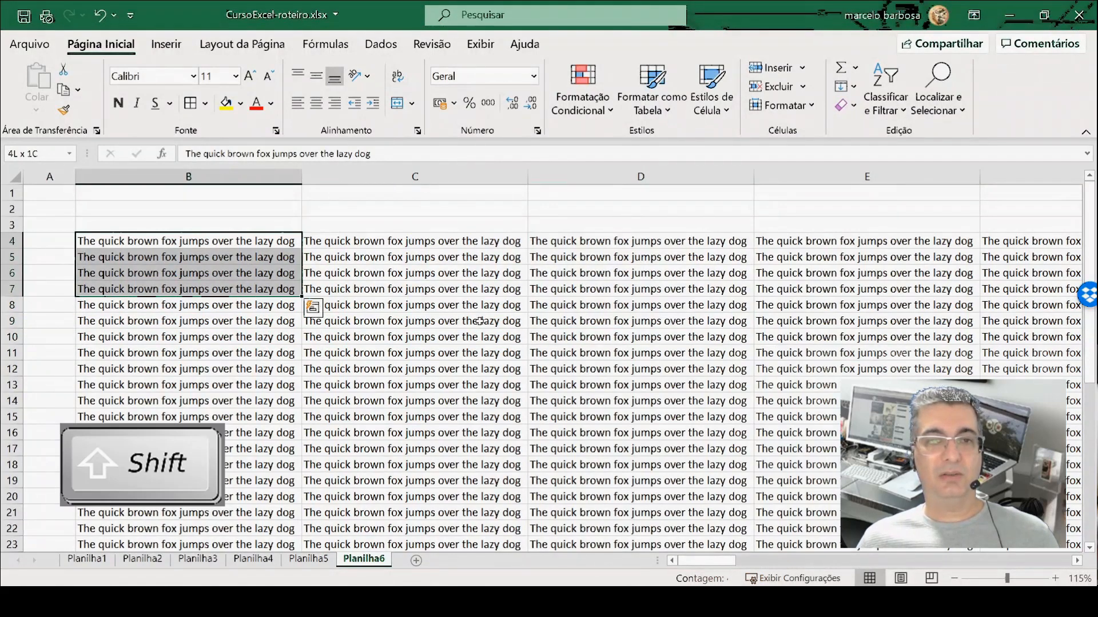
key("shift+Up")
key("shift+Up")
key("shift+Up")
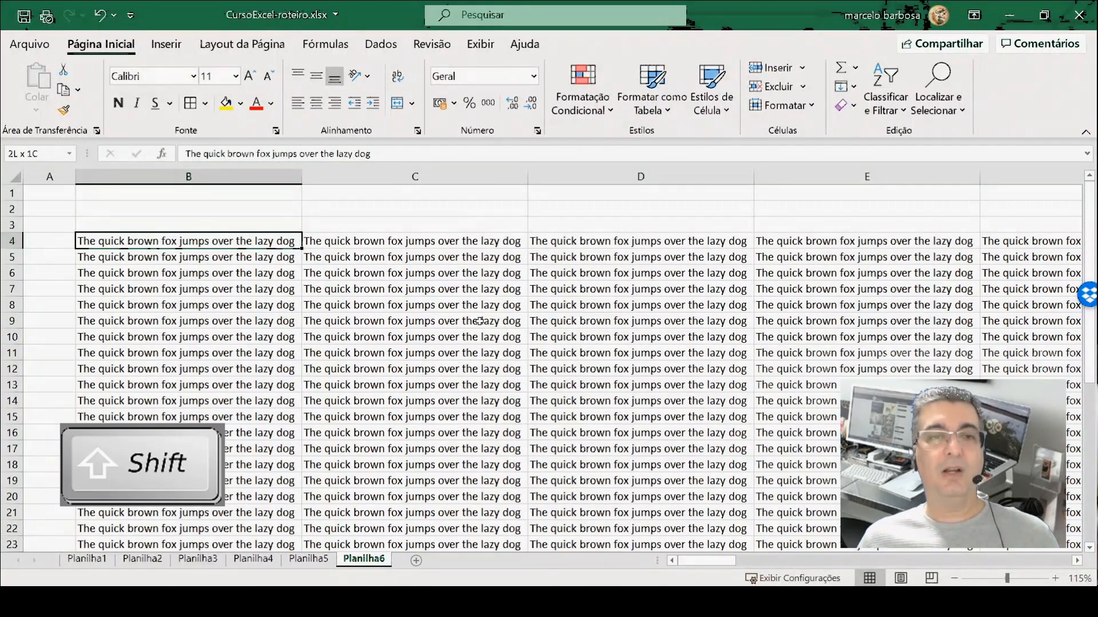
Step: Extend the selection from B4 to the last filled row and column, AA41, then return to cell A1
key("ctrl+shift+Down")
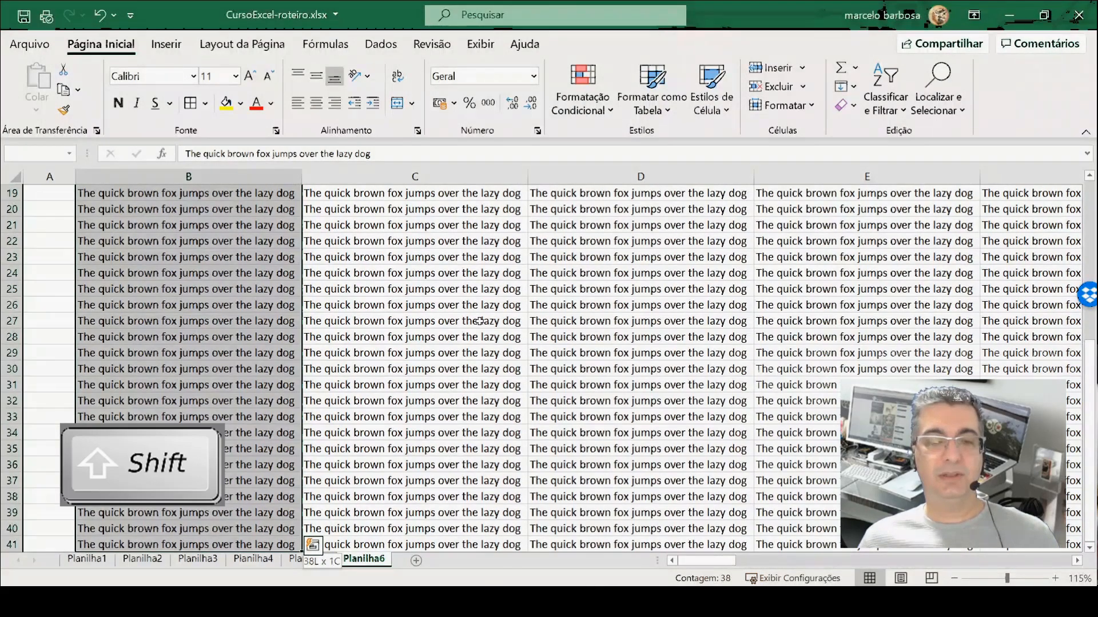
key("ctrl+shift+Right")
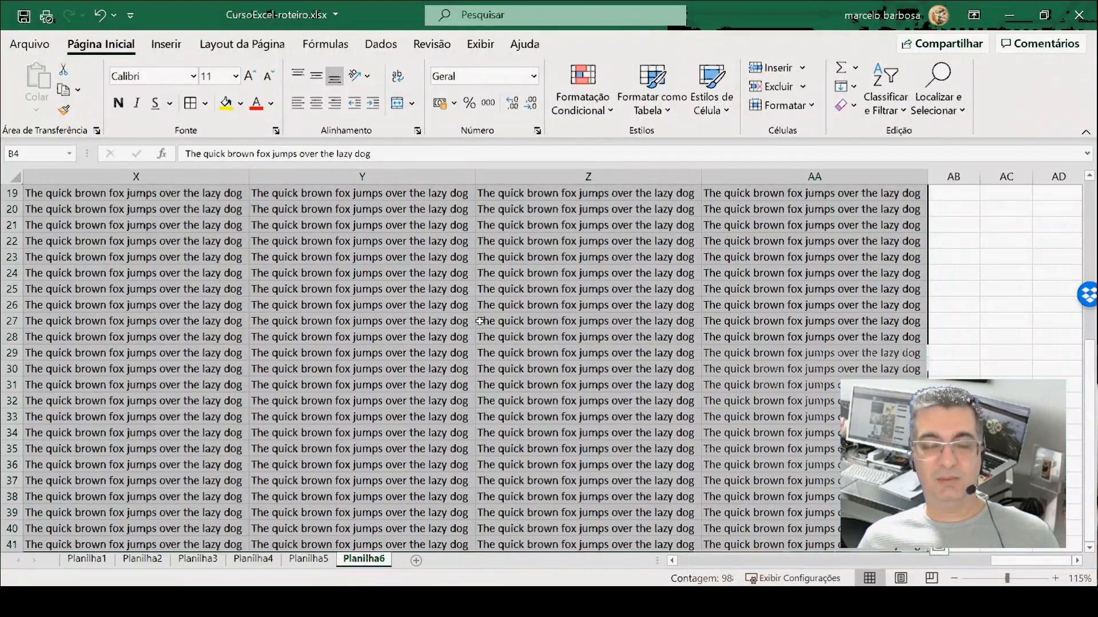
key("ctrl+Home")
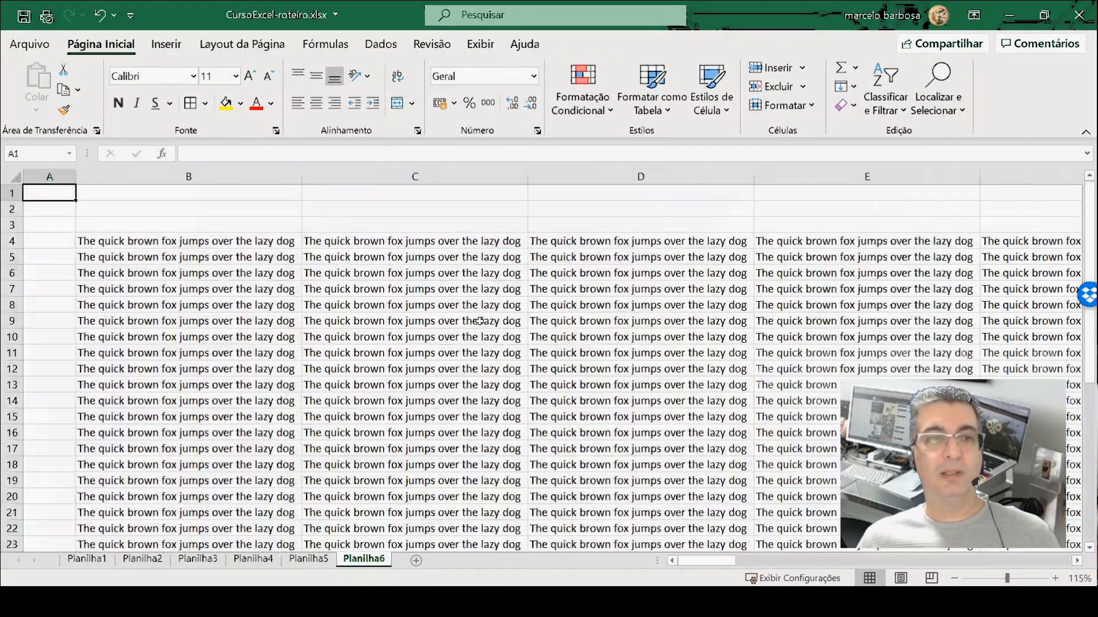
Step: Move to the first filled cell, B4, select the whole block B4:AA41 once more, and go back to cell A1
key("Right")
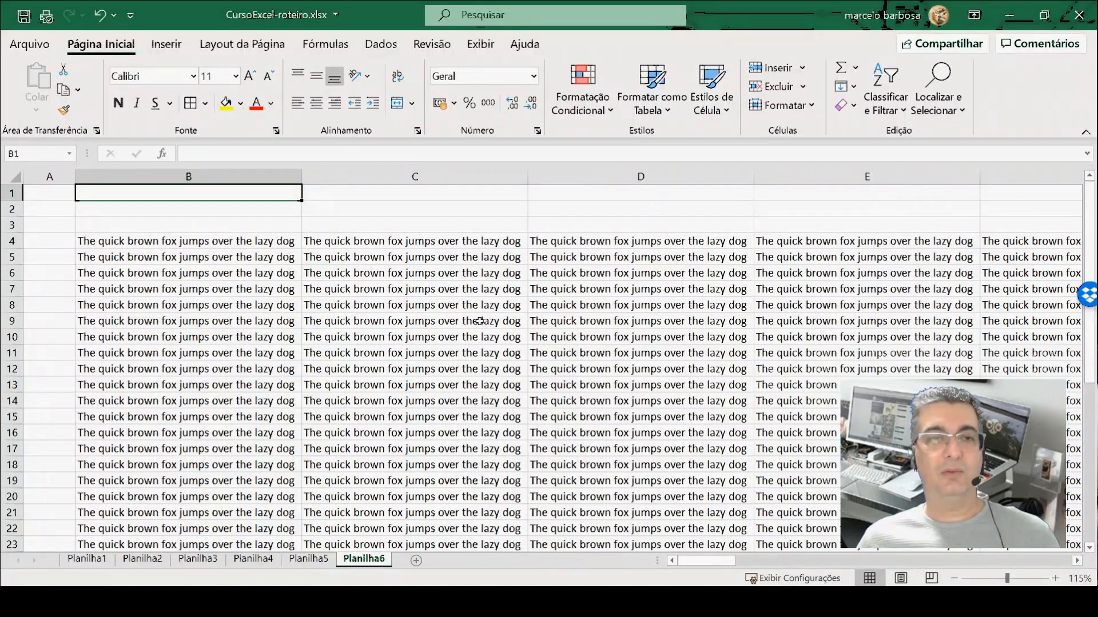
key("ctrl+Down")
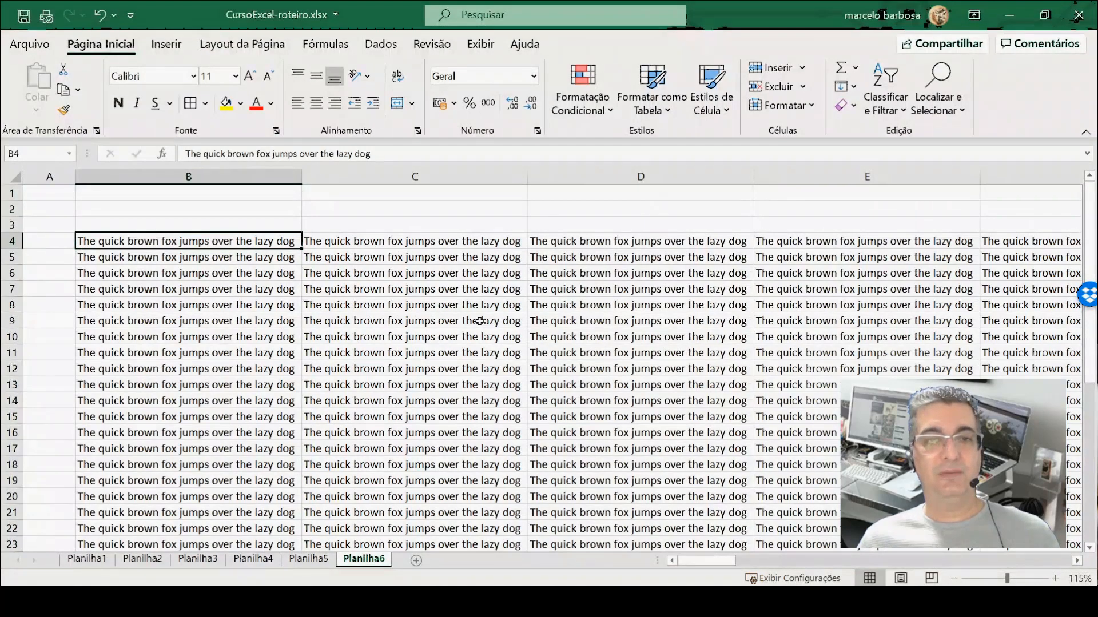
key("ctrl+shift+Down")
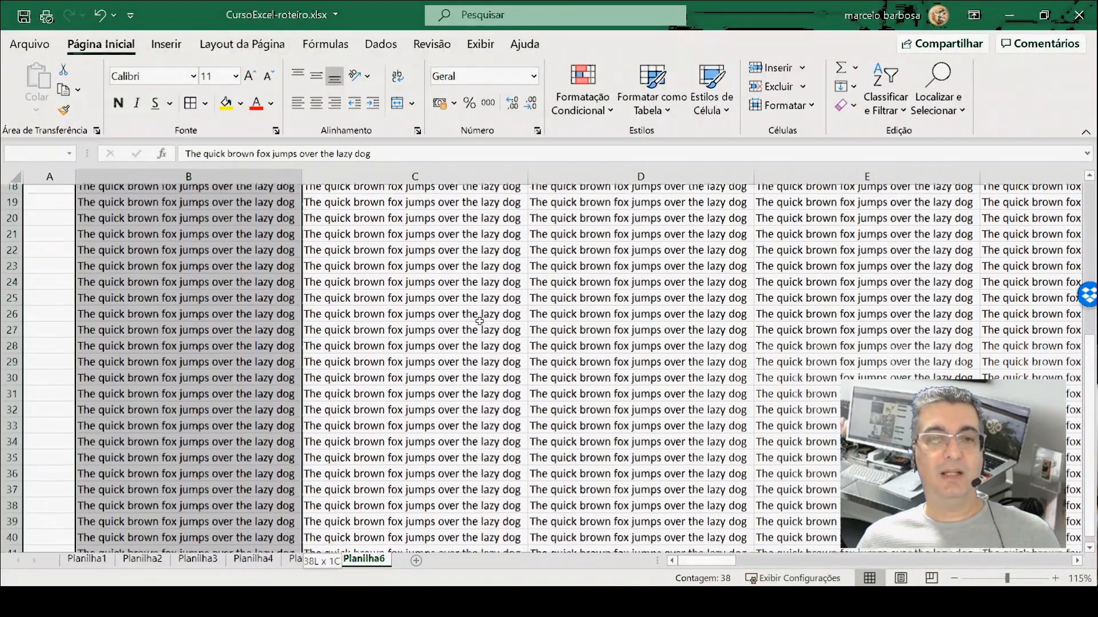
key("ctrl+shift+Right")
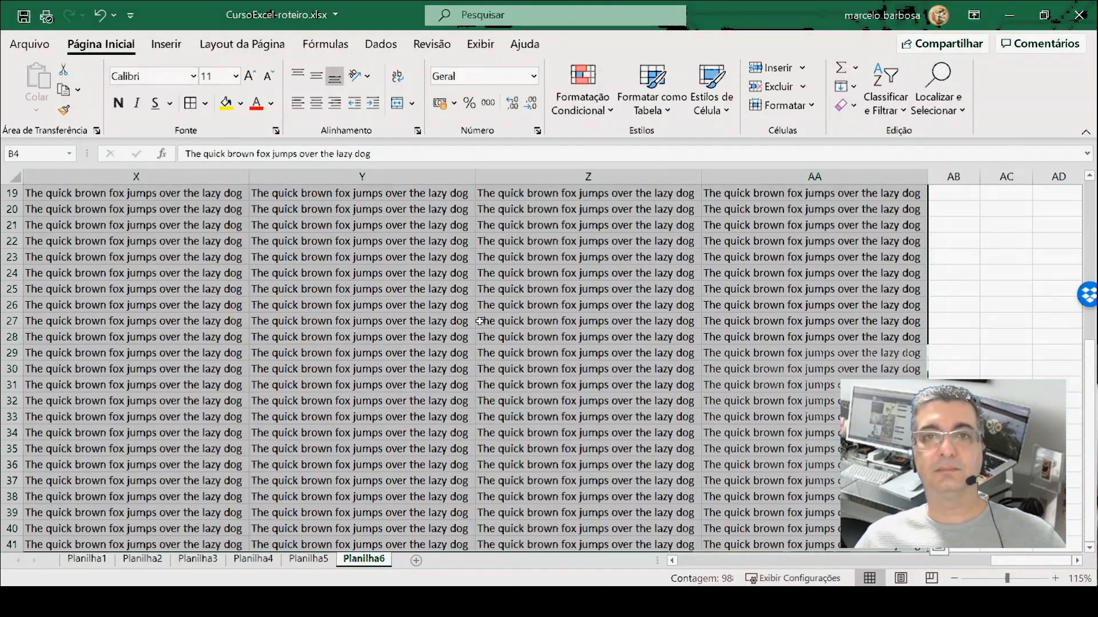
key("ctrl+Home")
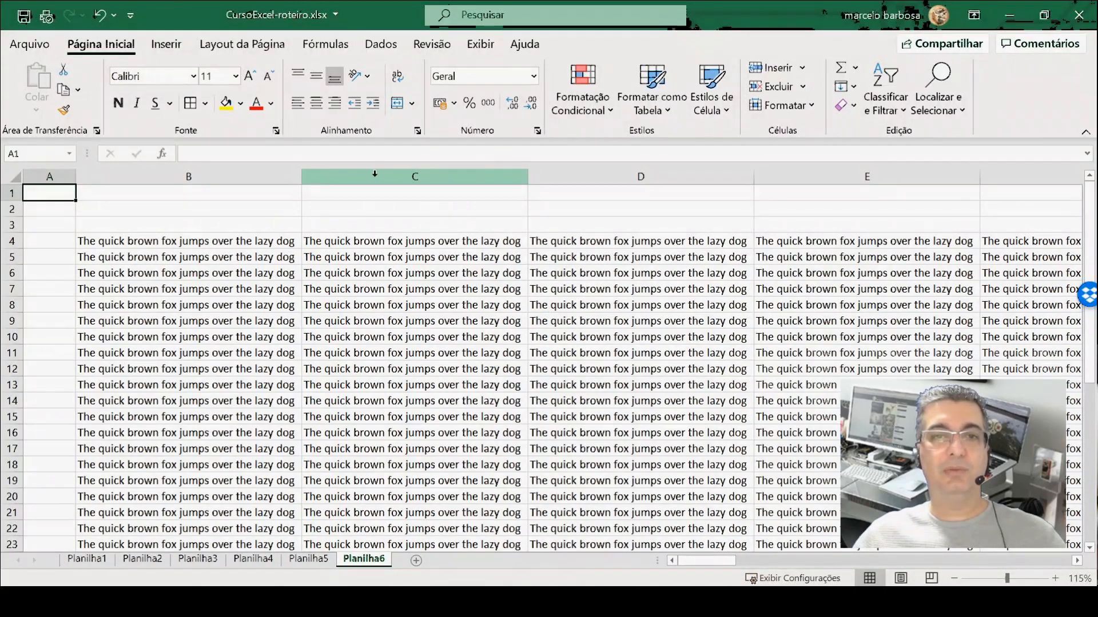
Step: Select the entire column C and check it beyond the last filled row, then select the entire row 11
left_click(428, 177)
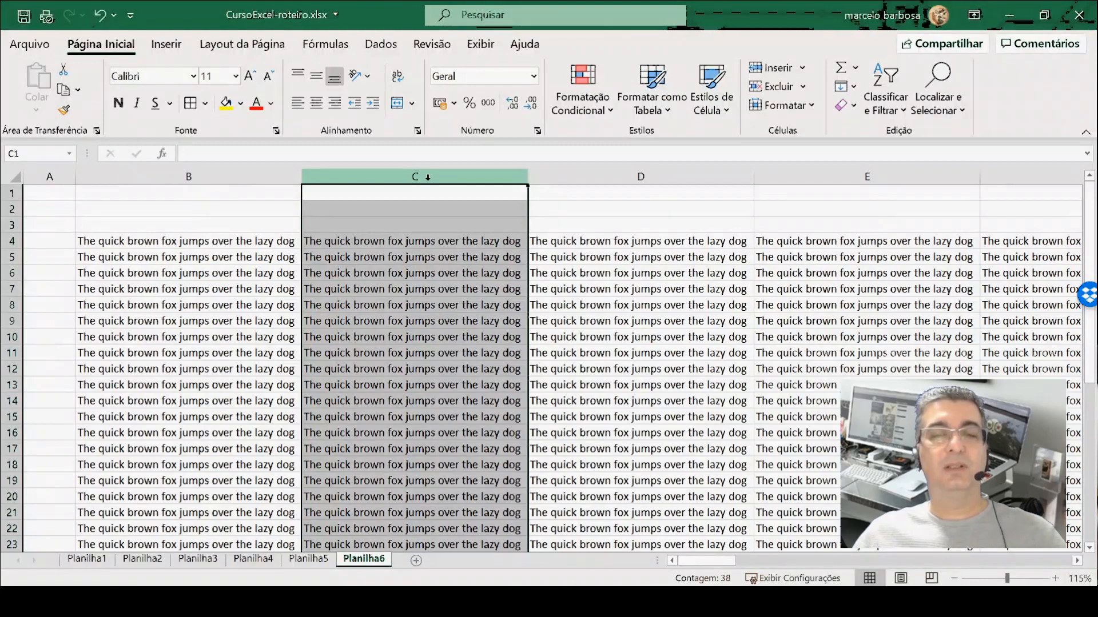
scroll(584, 285, "down", 9)
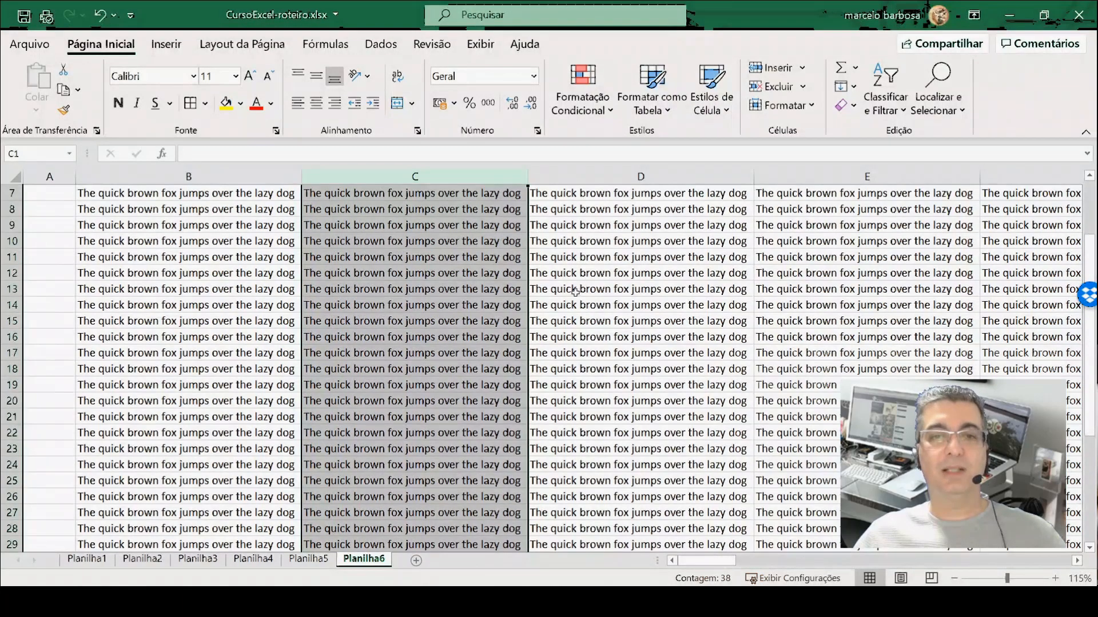
scroll(584, 305, "down", 6)
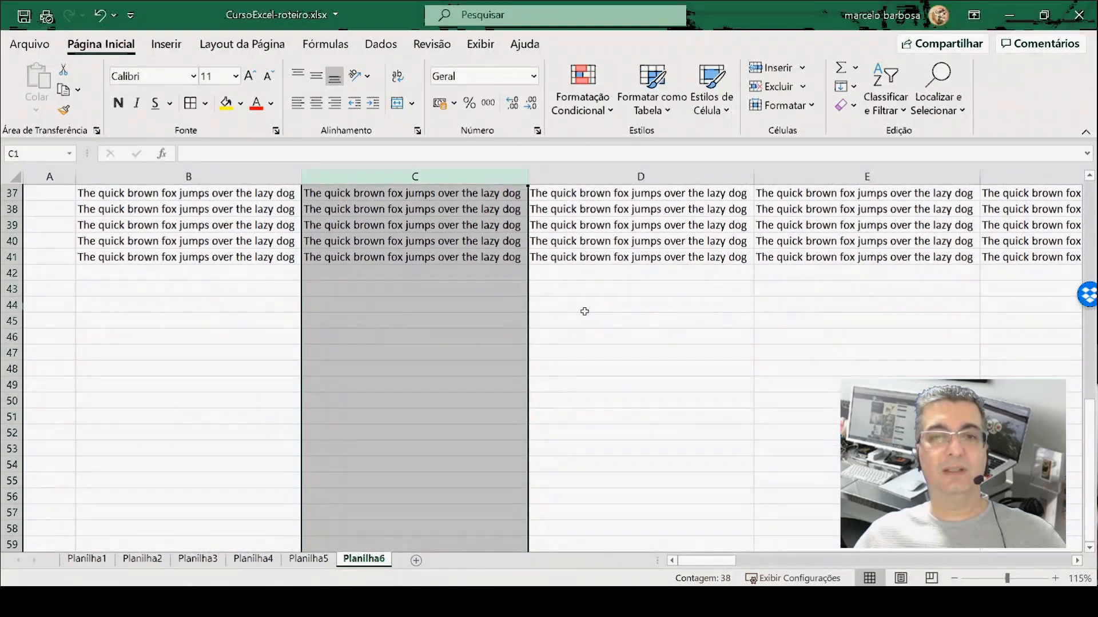
scroll(583, 311, "up", 10)
scroll(582, 316, "up", 5)
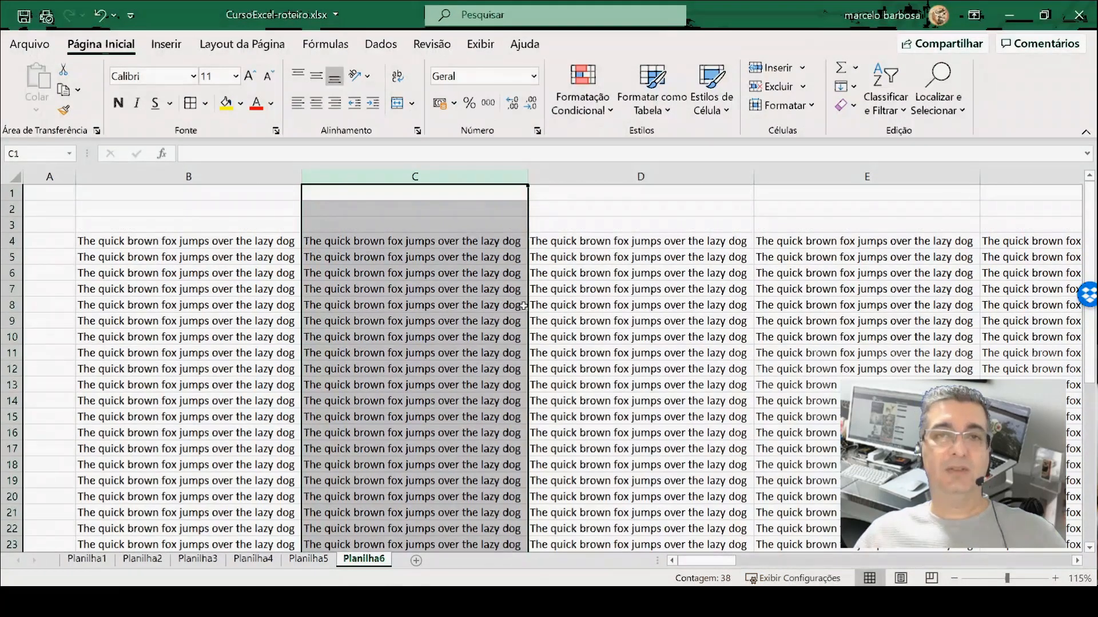
left_click(10, 352)
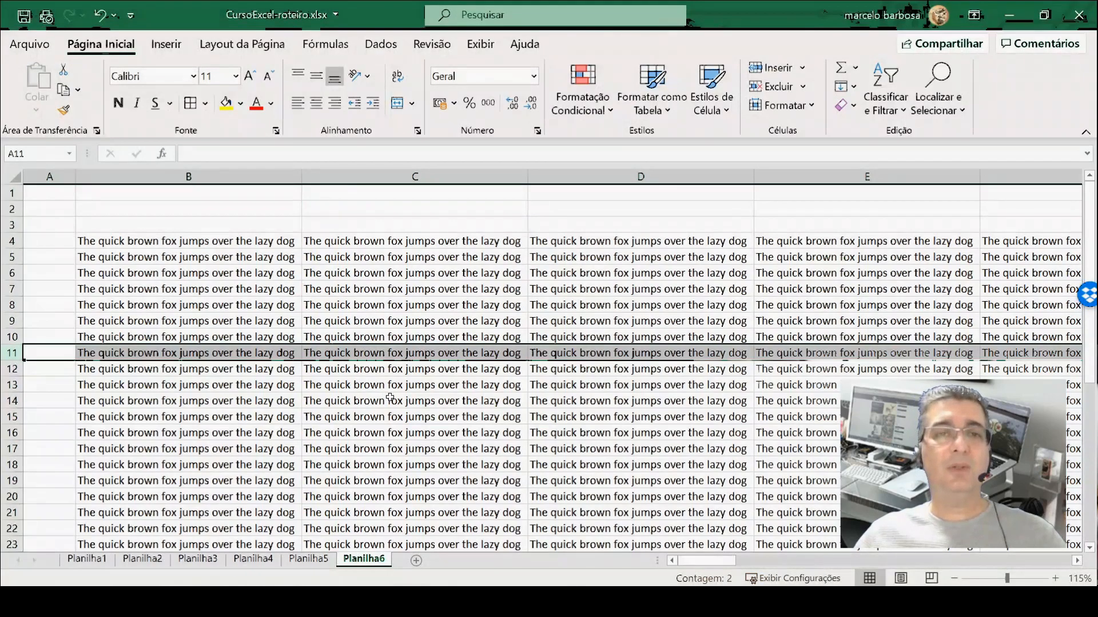
Step: Select the entire columns C through E, check them below the data, then deselect them by choosing cell B15
left_click(410, 178)
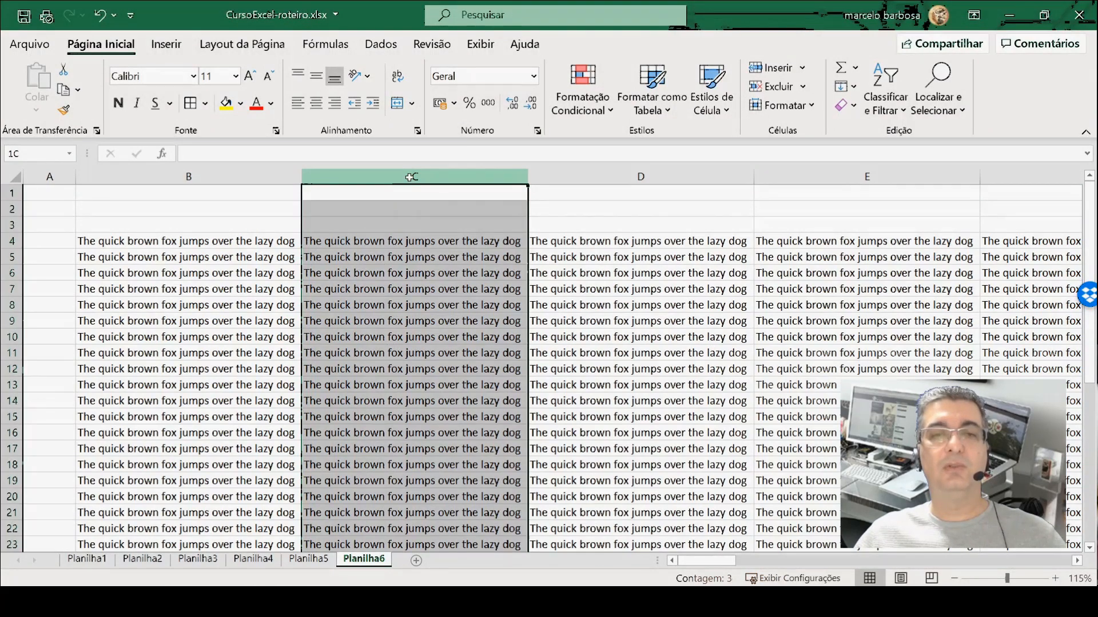
left_click_drag(447, 177, 822, 174)
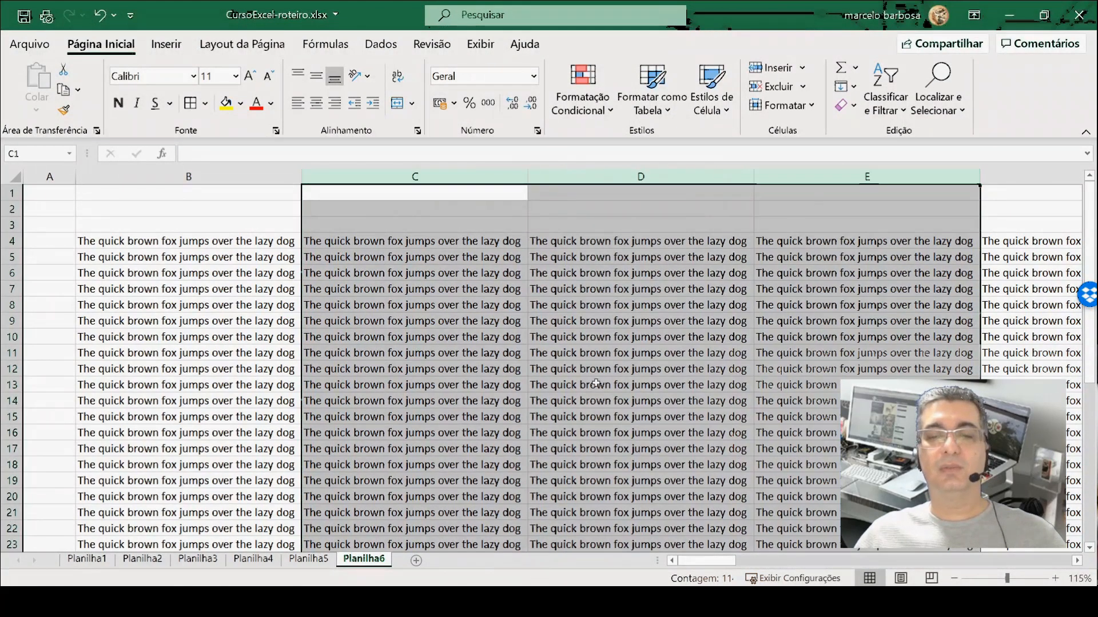
scroll(520, 434, "down", 12)
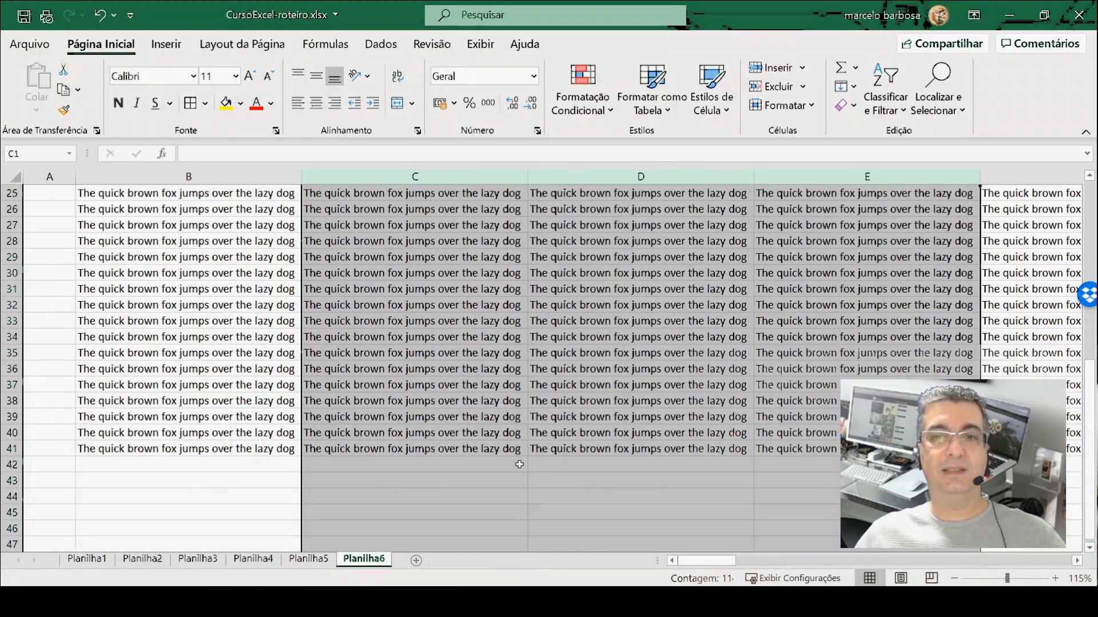
scroll(516, 466, "up", 10)
scroll(515, 467, "up", 2)
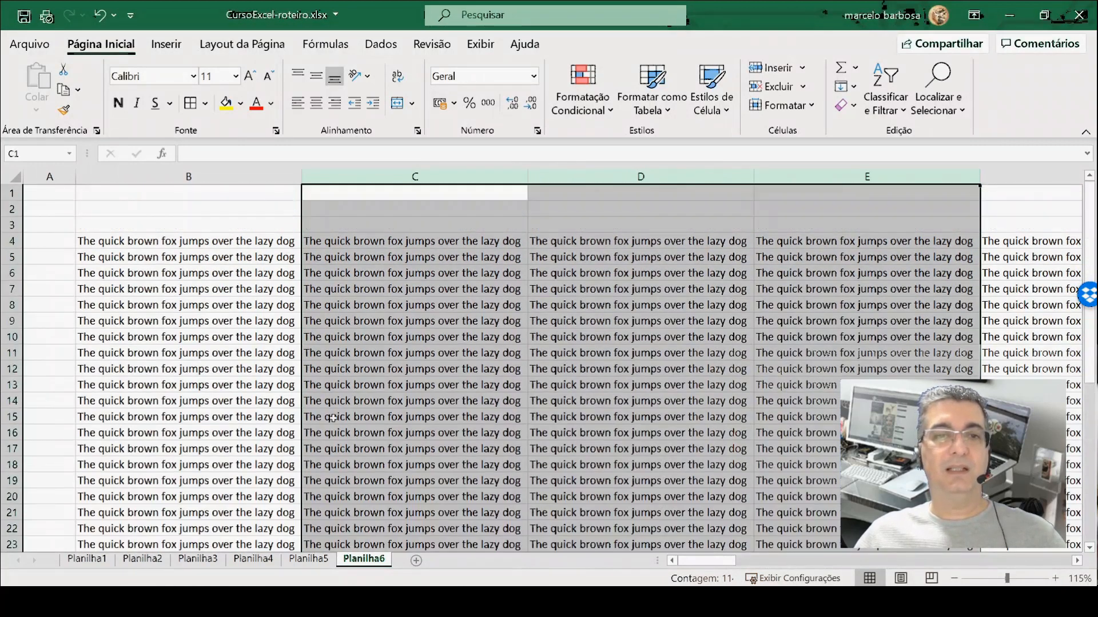
left_click(280, 412)
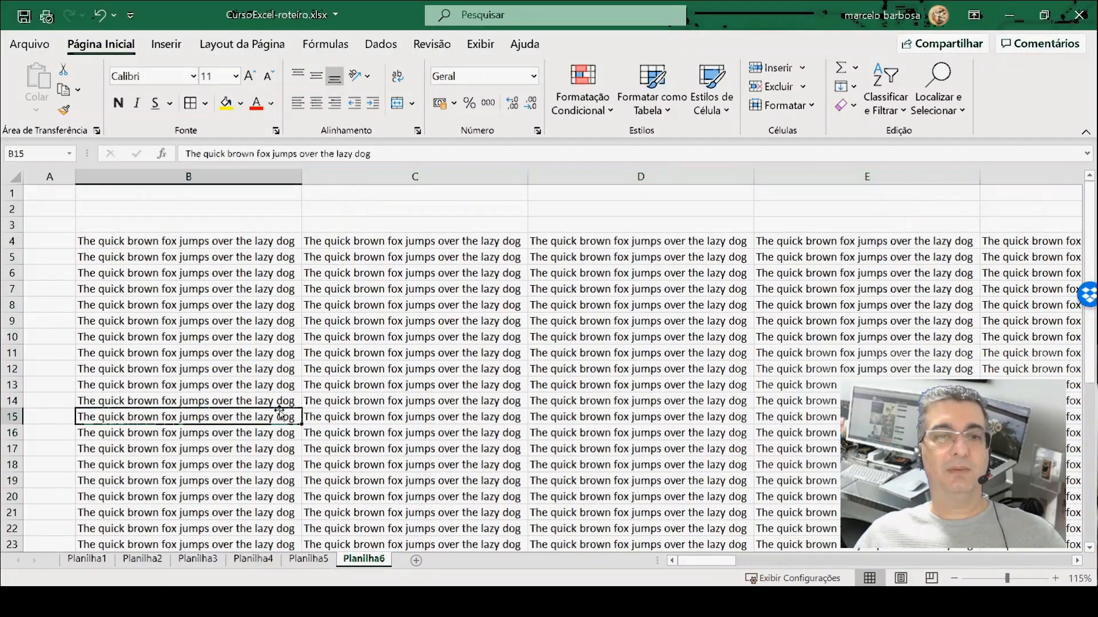
Step: Select the entire rows 8 through 14, then deselect them by choosing cell C17
left_click(12, 305)
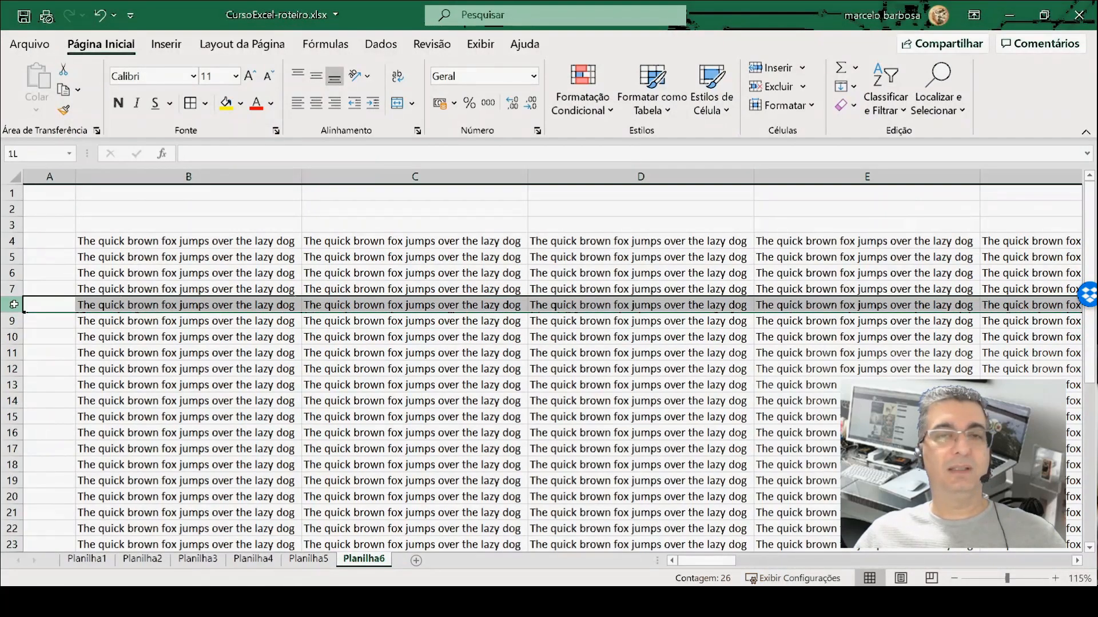
left_click_drag(13, 305, 14, 402)
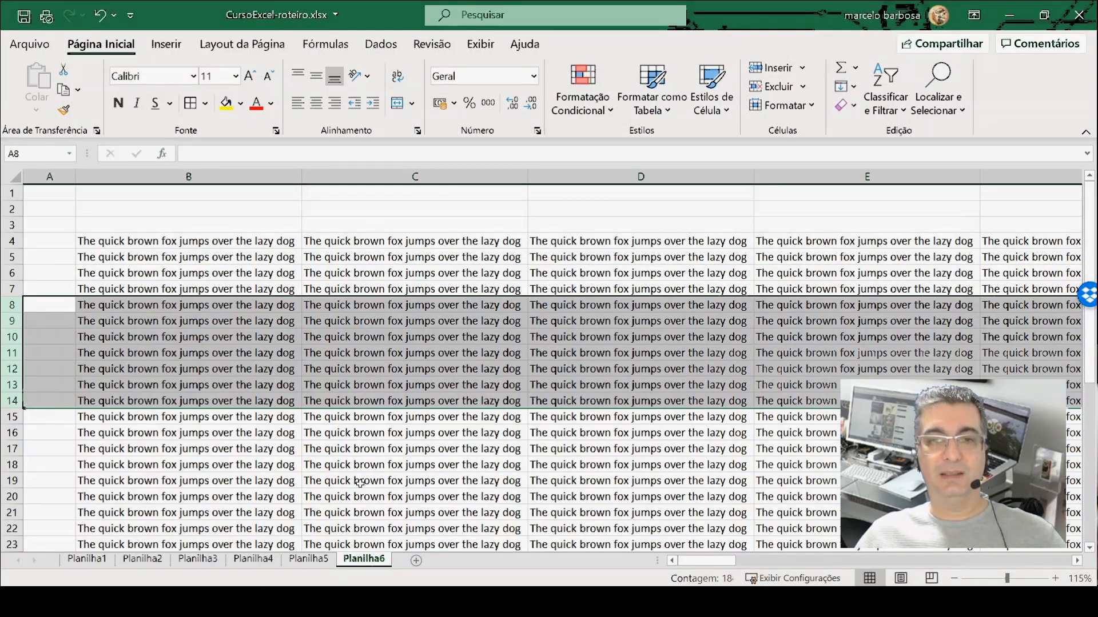
left_click(379, 445)
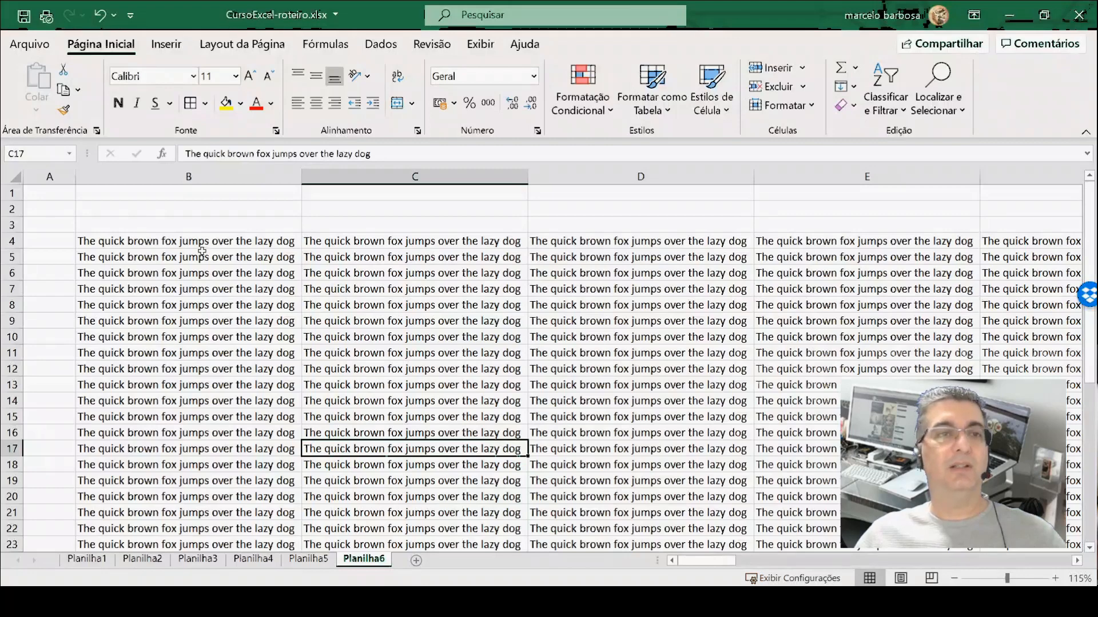
Step: Select every cell of the worksheet, look over the selection, then clear it by choosing cell C7
left_click(13, 174)
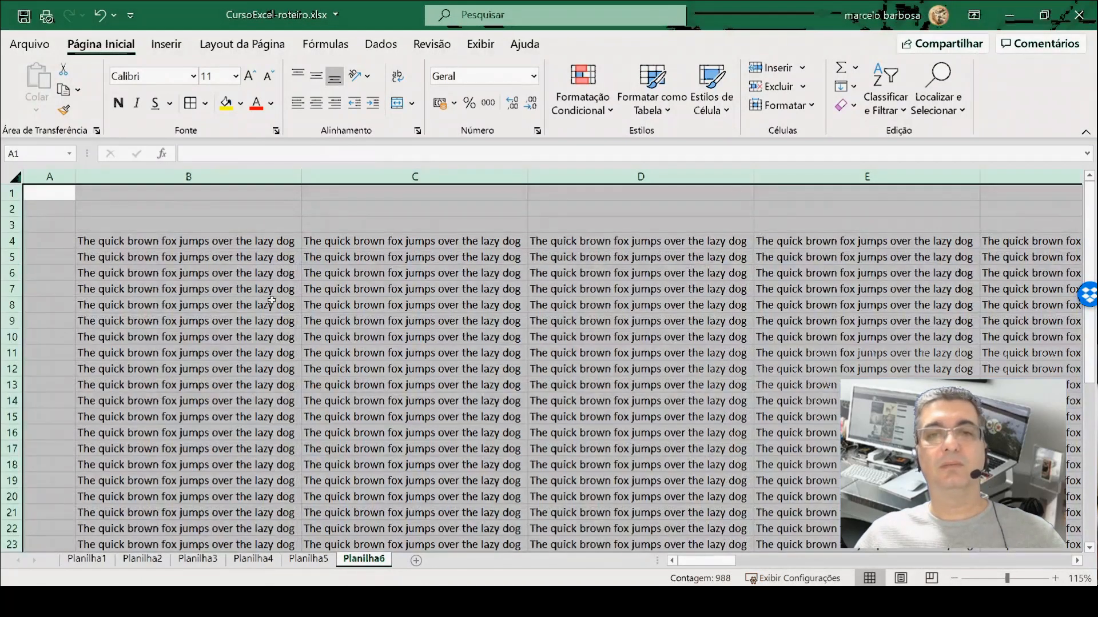
scroll(382, 321, "down", 3)
scroll(382, 321, "up", 3)
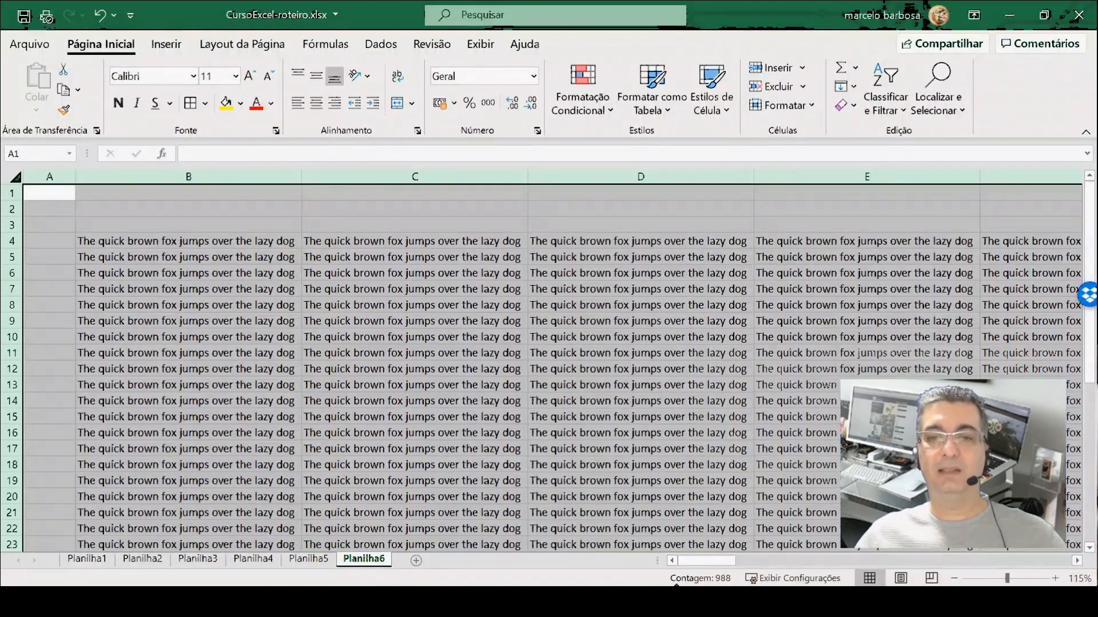
mouse_move(697, 564)
left_mouse_down()
mouse_move(742, 562)
mouse_move(686, 563)
left_mouse_up()
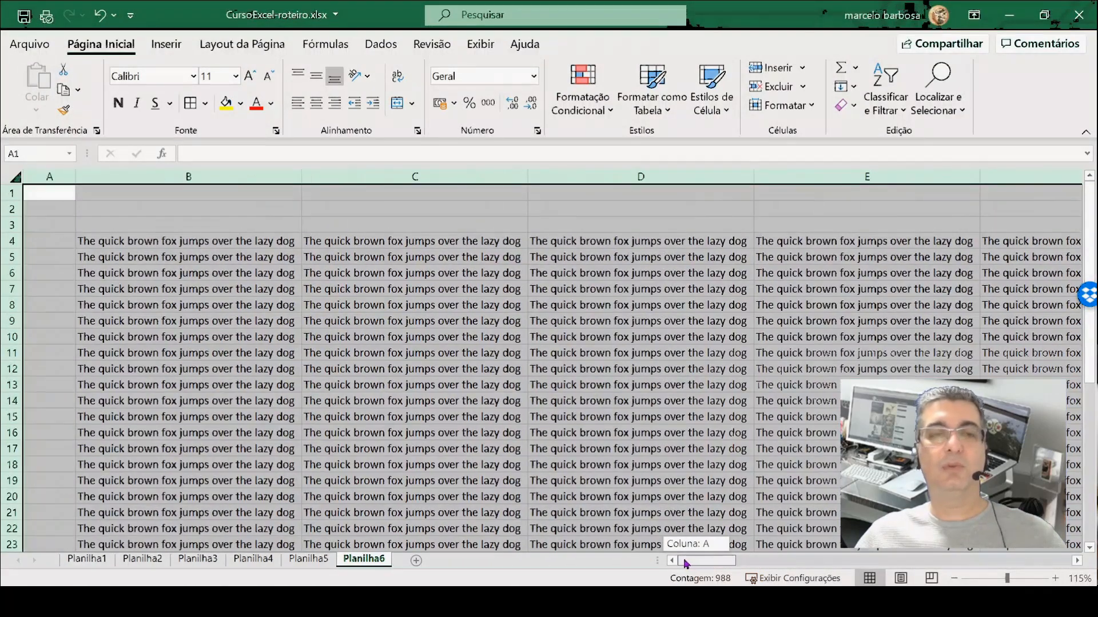
left_click(407, 290)
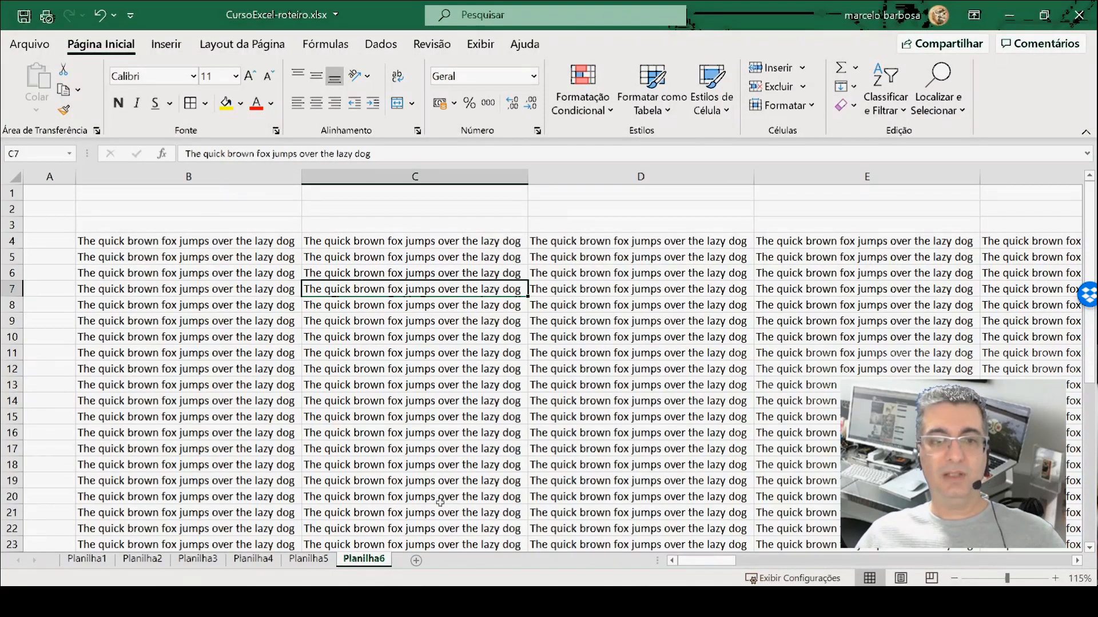
Step: Add a new blank worksheet after Planilha6
left_click(416, 561)
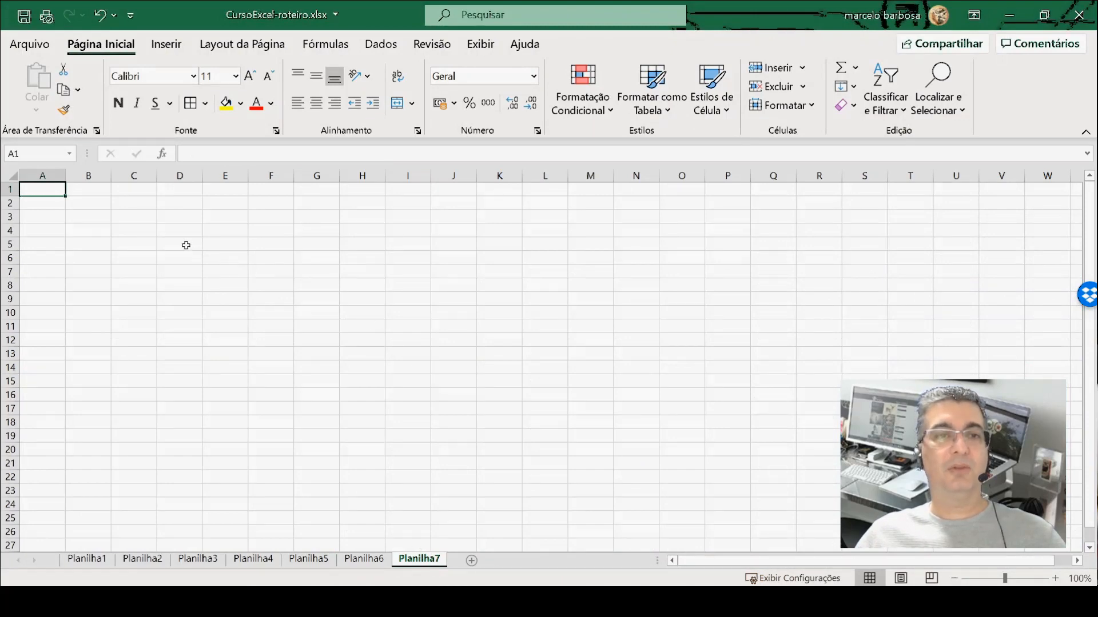
Step: Enter the text Exemplo in cell D5 of the new worksheet
left_click(183, 243)
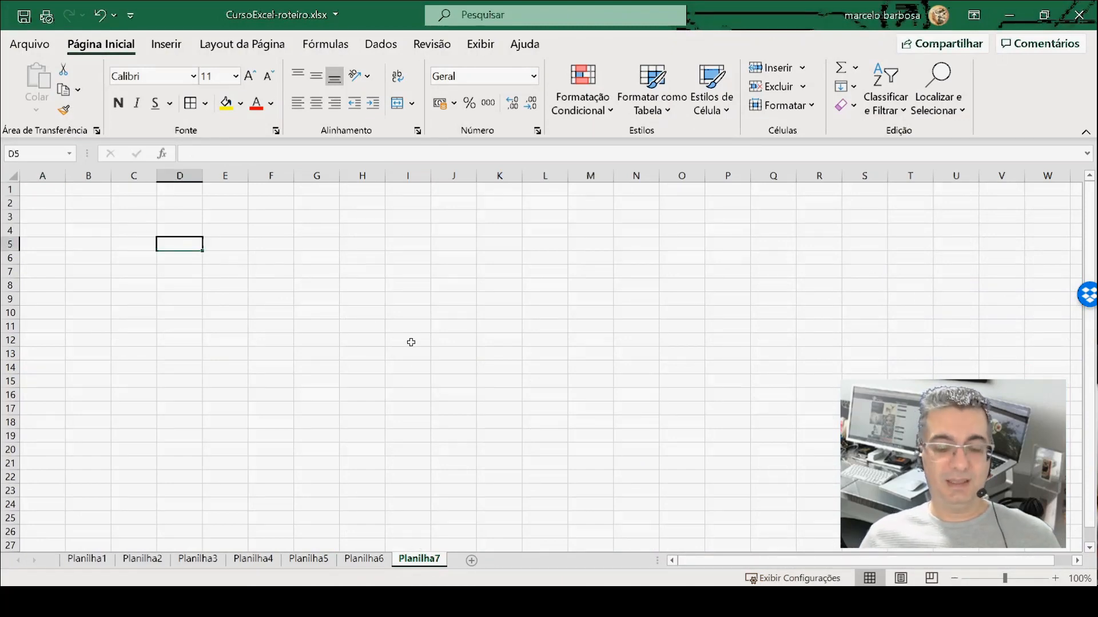
type("Exemplo")
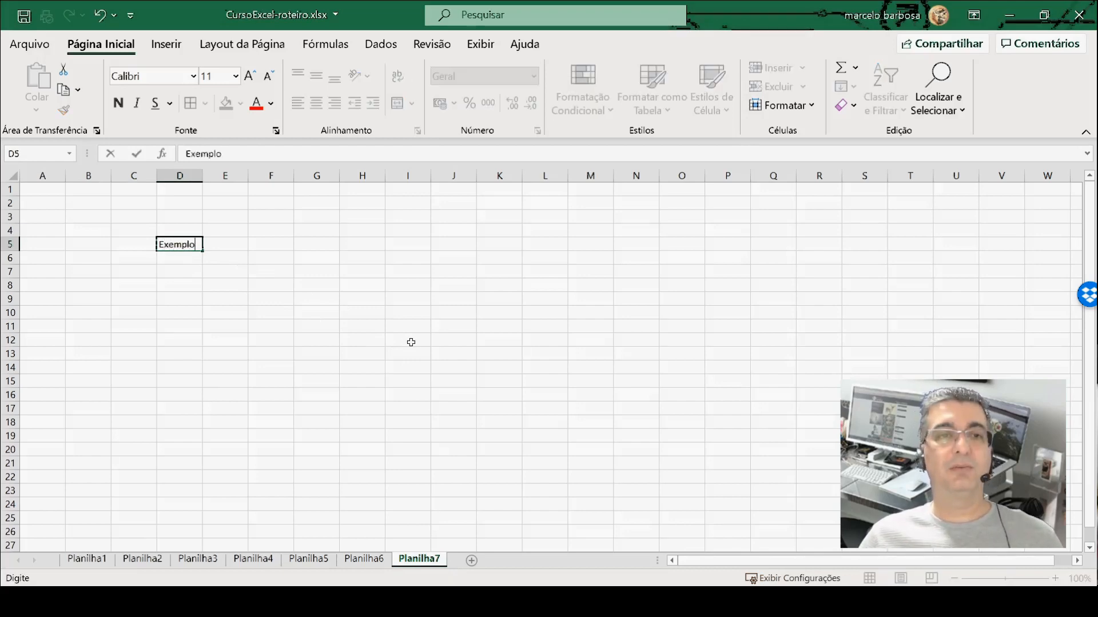
key("Return")
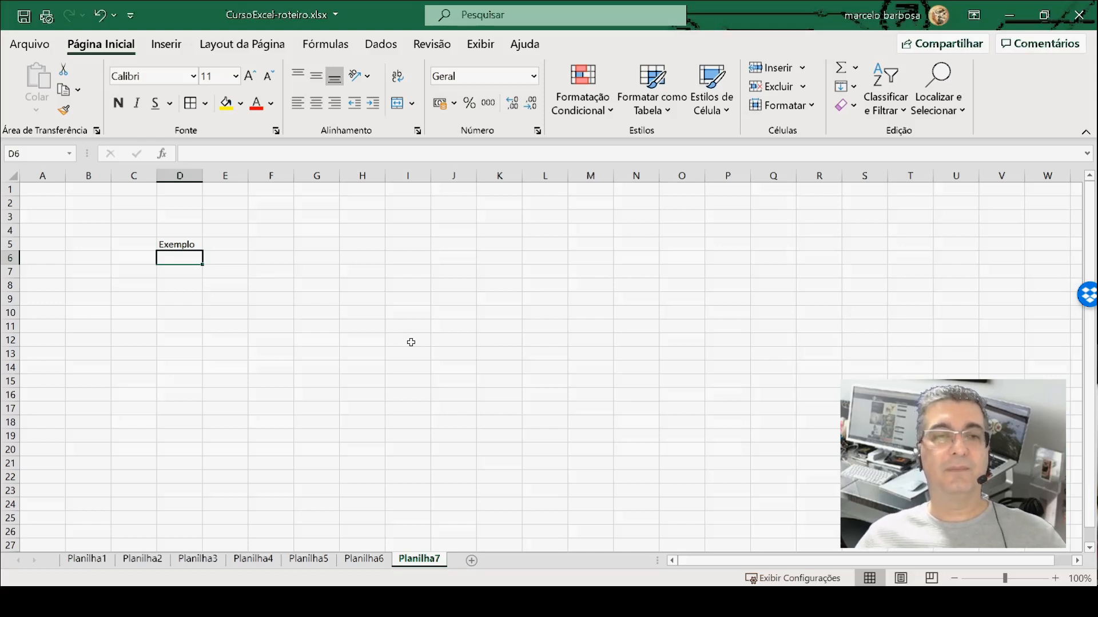
Step: Copy cell D5 and paste it into cells H7 and F12
key("Up")
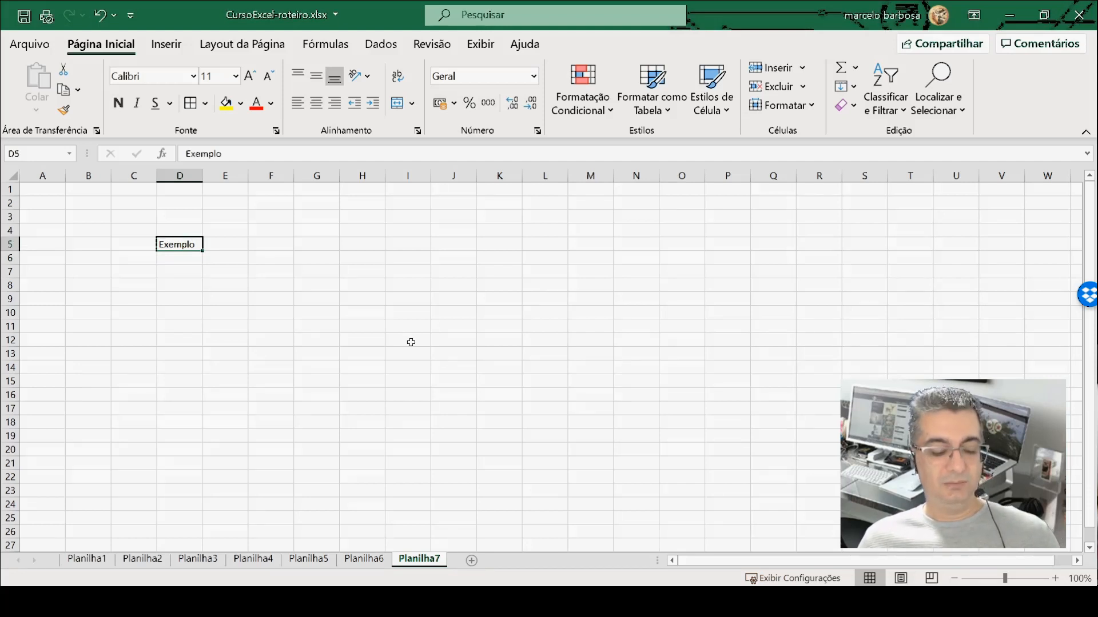
key("ctrl+c")
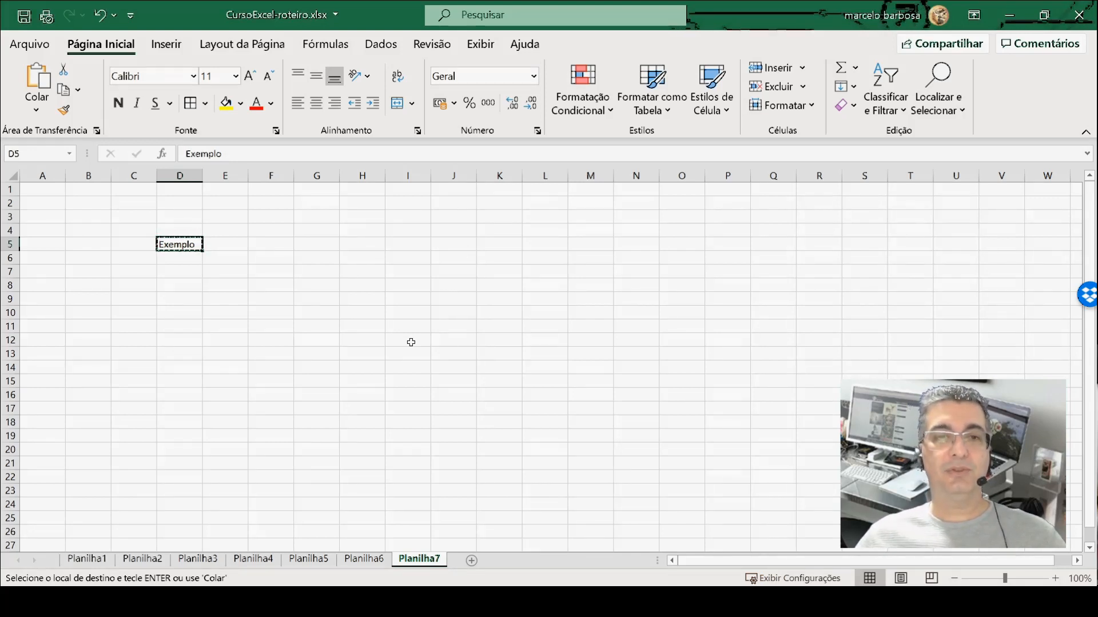
left_click(363, 269)
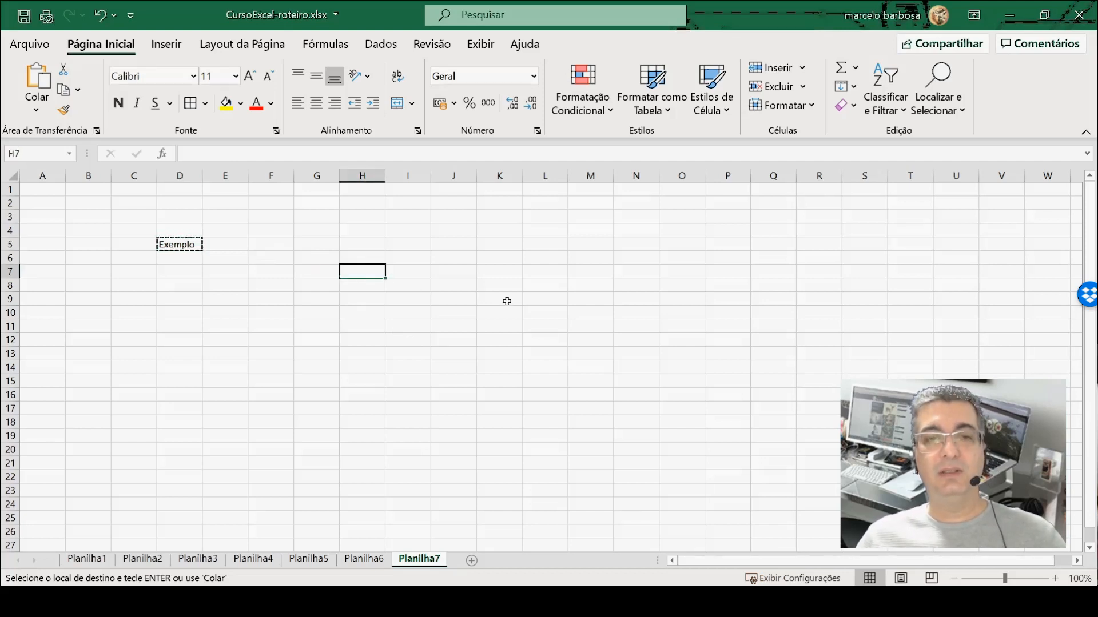
key("ctrl+v")
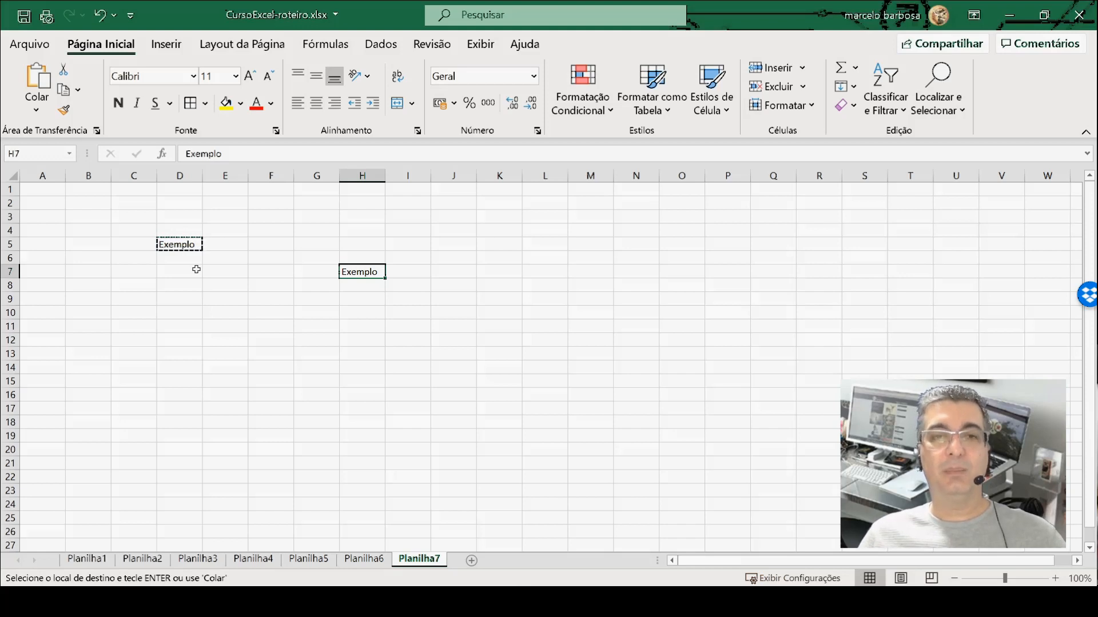
left_click(253, 343)
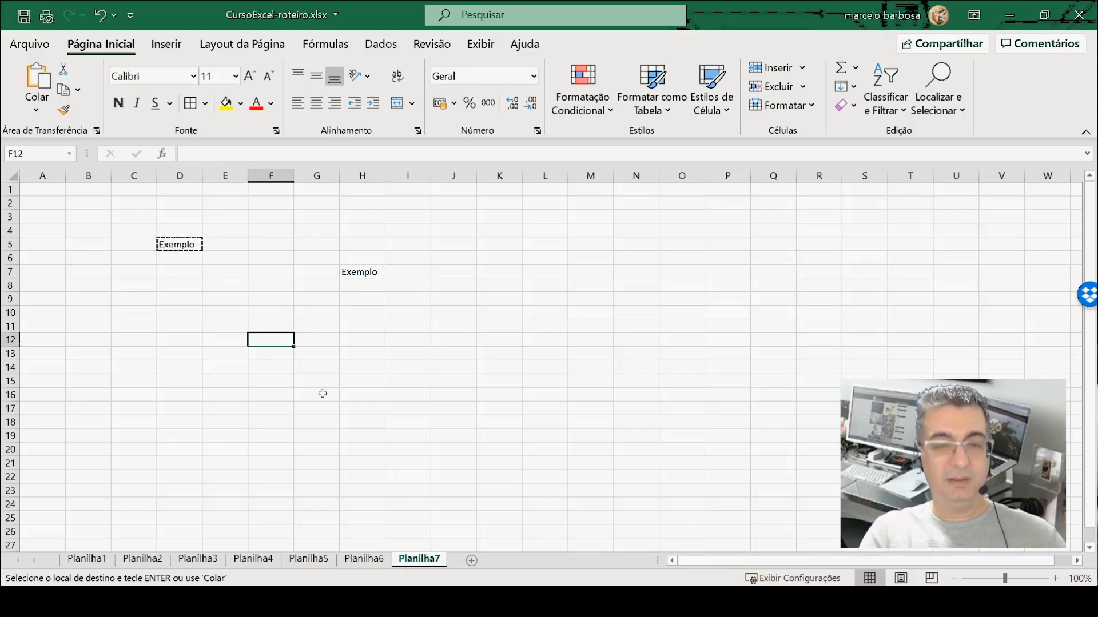
key("ctrl+v")
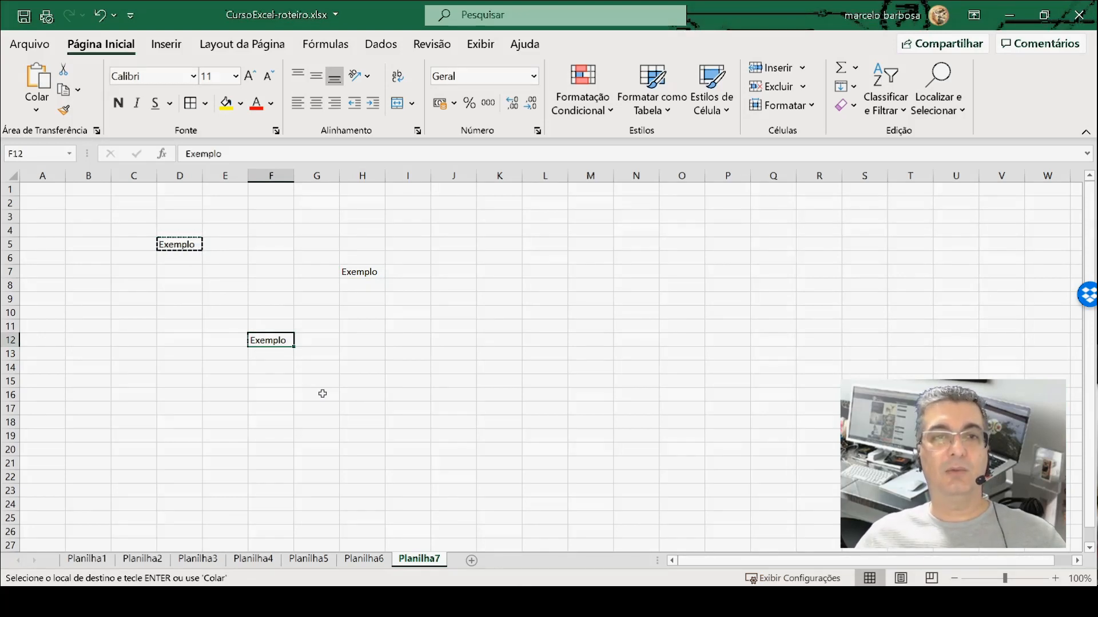
Step: Paste the copied Exemplo cell into the ranges I4:J11 and E16:M16, then deselect by choosing cell M8
left_click(411, 230)
left_click_drag(412, 231, 449, 327)
key("ctrl+v")
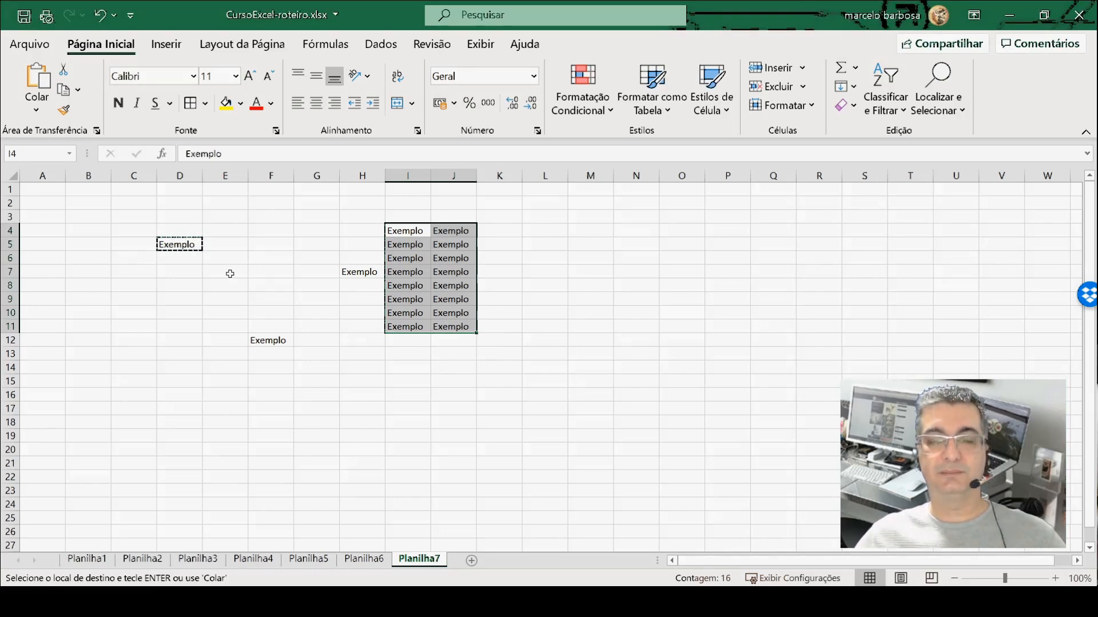
left_click_drag(213, 392, 607, 400)
key("ctrl+v")
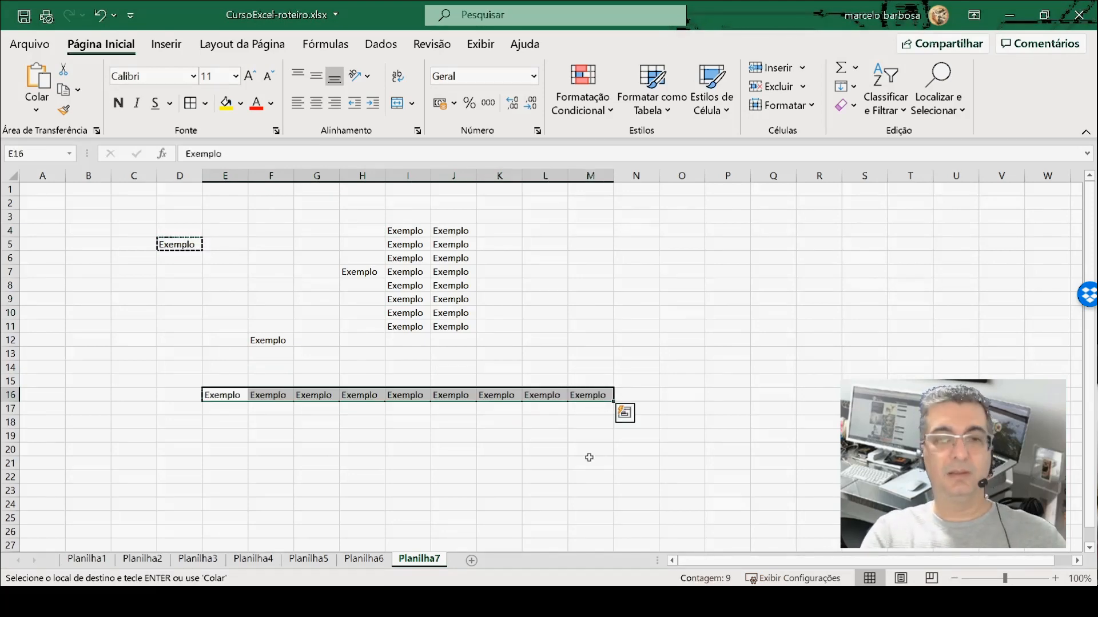
left_click(580, 288)
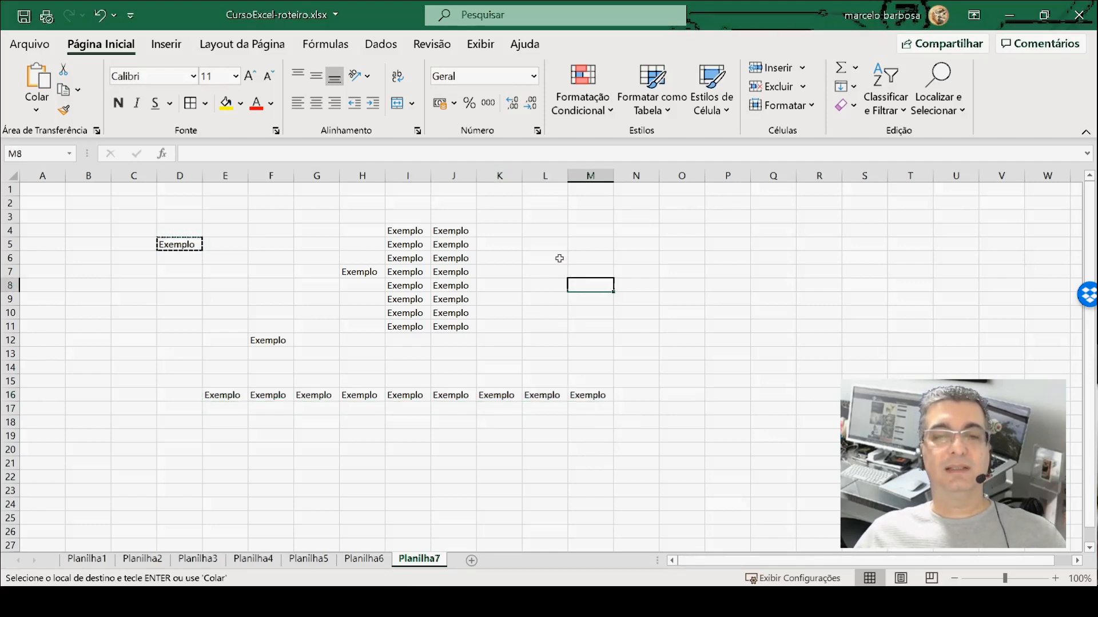
Step: Copy the block I4:J11 and paste it starting at cell L4
left_click_drag(402, 230, 456, 328)
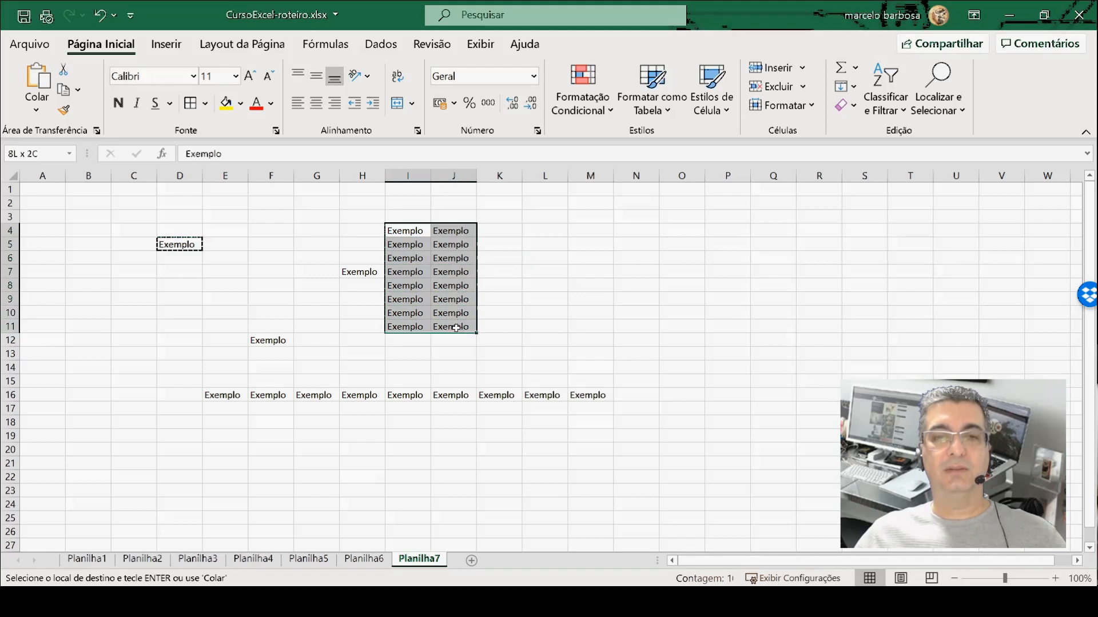
key("ctrl+v")
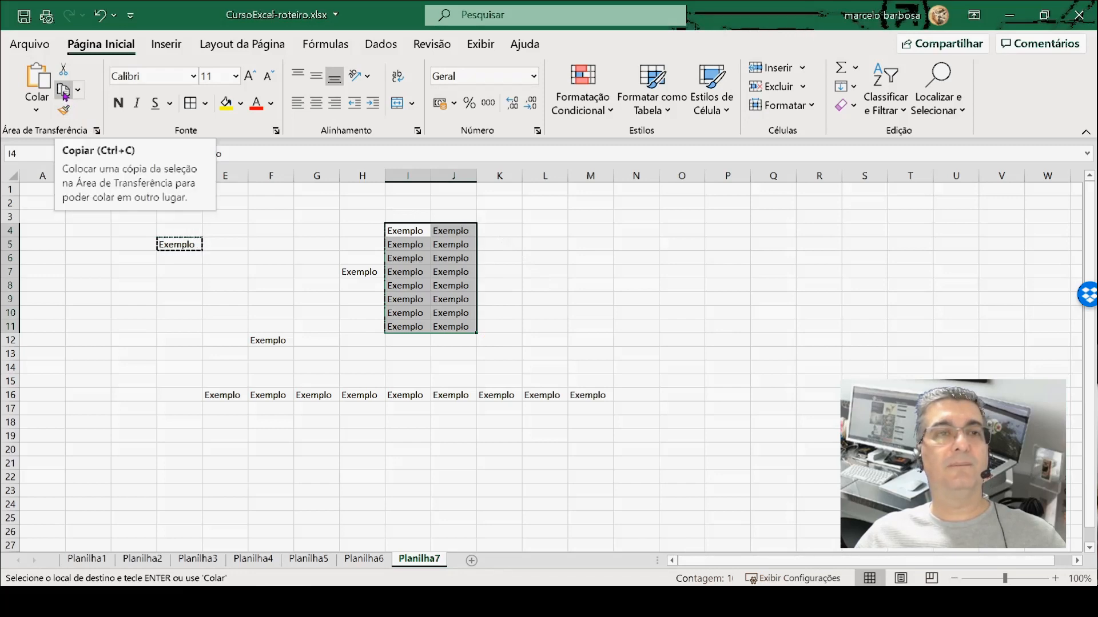
left_click(64, 91)
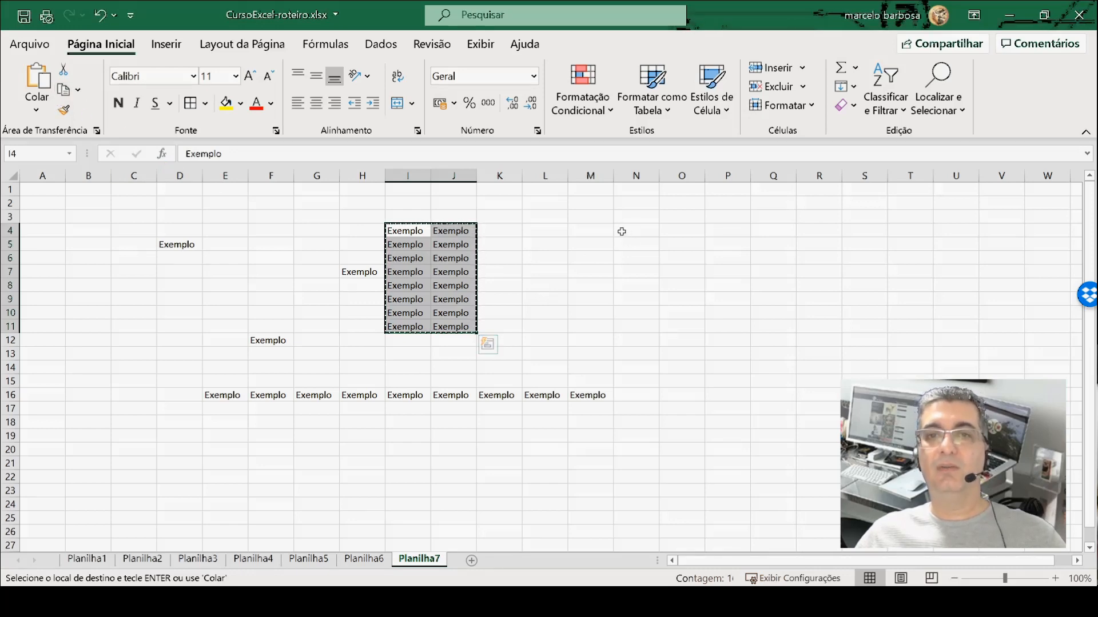
left_click(545, 229)
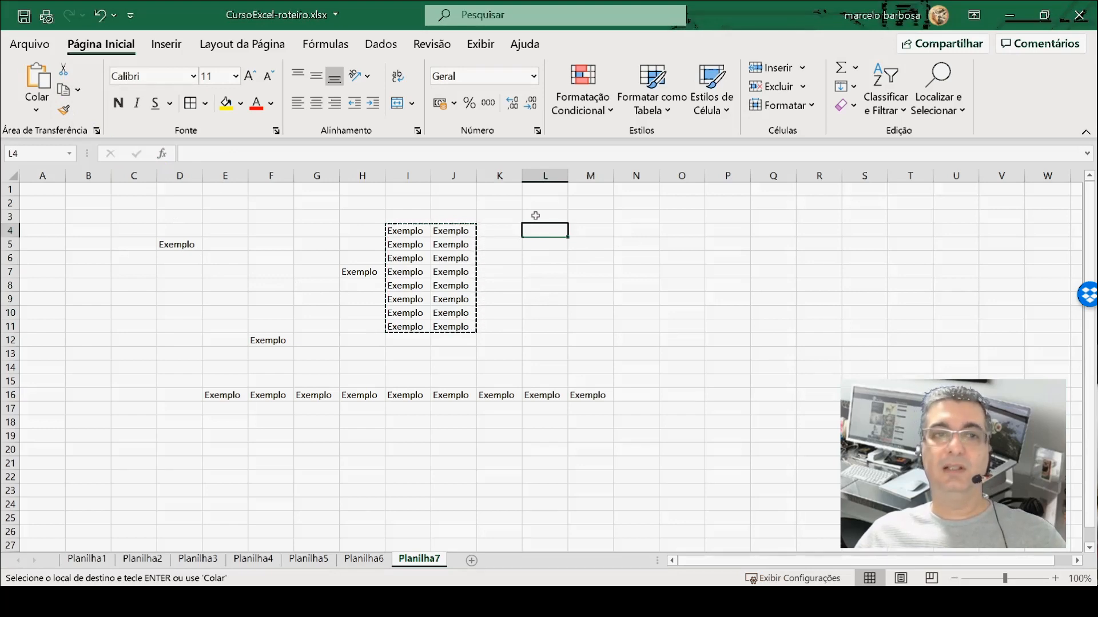
left_click(37, 80)
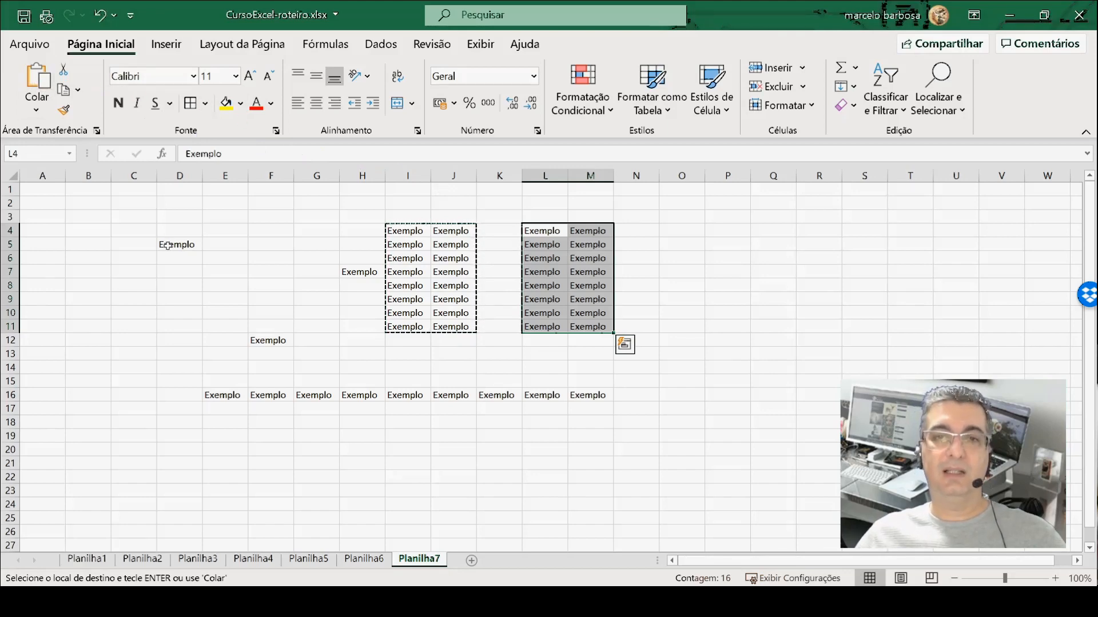
Step: Select the entire worksheet and delete all of its contents
left_click(223, 297)
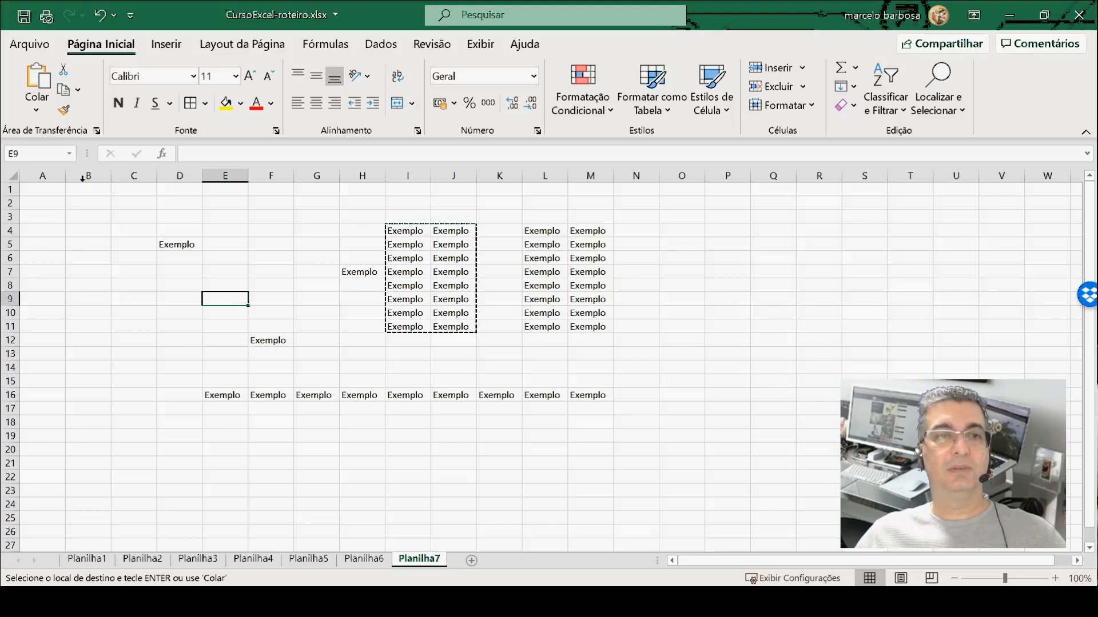
left_click(13, 176)
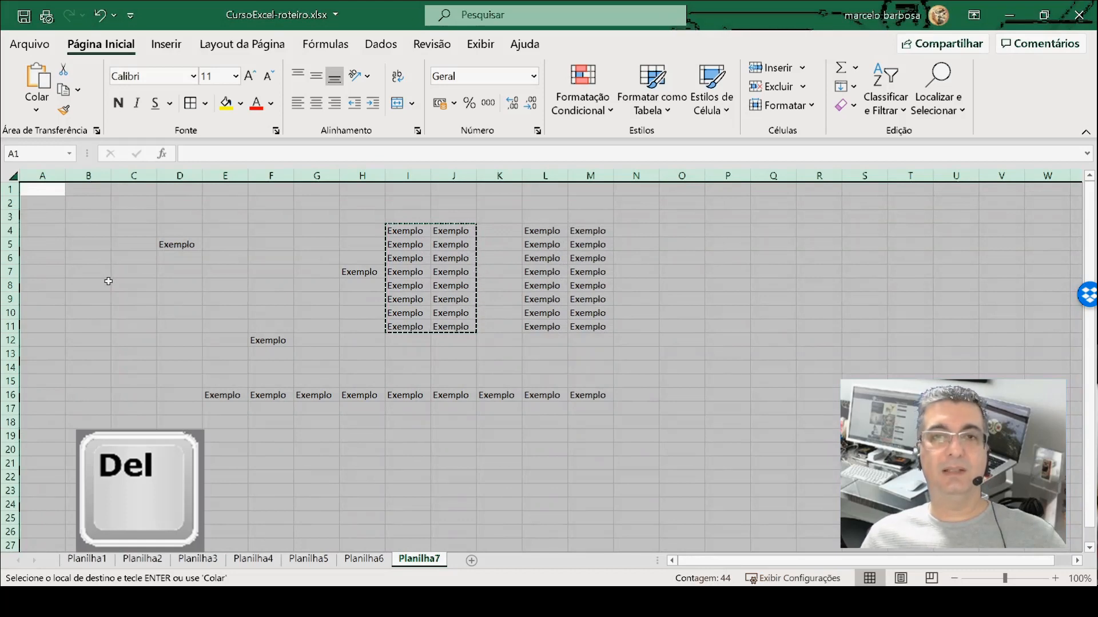
key("Delete")
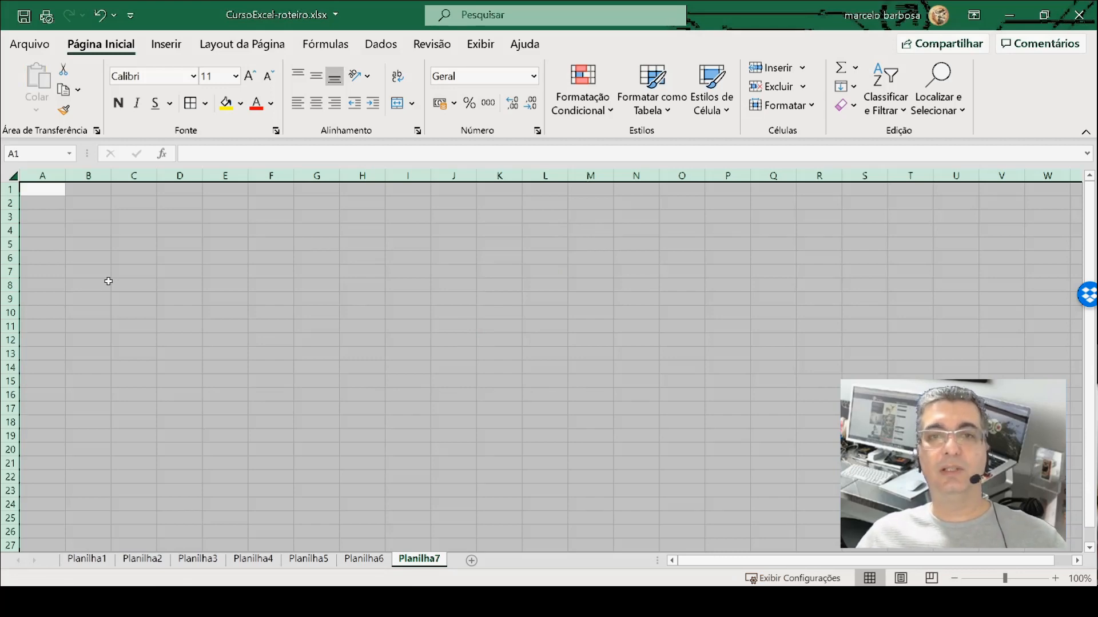
Step: Enter the text Exemplo in cell E6 of the emptied worksheet
left_click(223, 254)
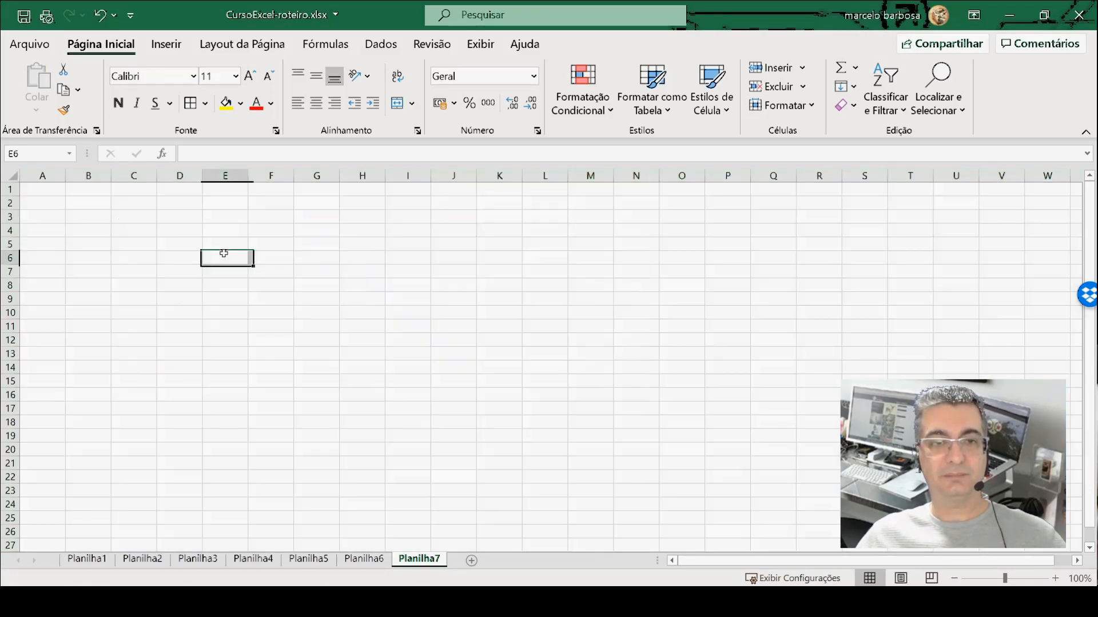
type("Exemplo")
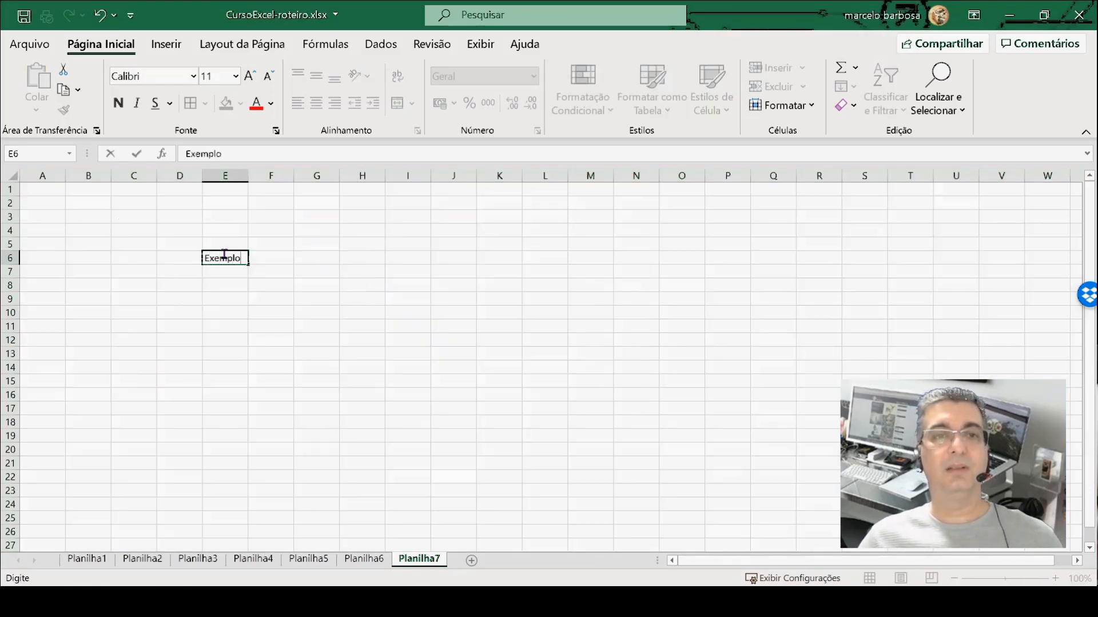
key("Return")
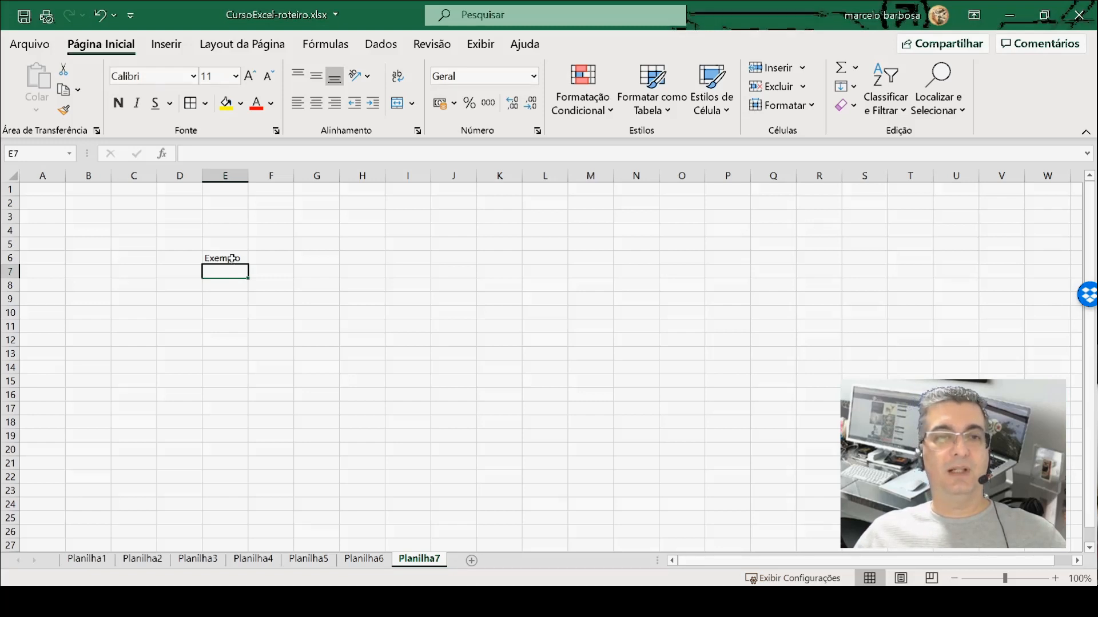
Step: Move the content of cell E6 to cell E10 by cutting and pasting it
left_click(232, 258)
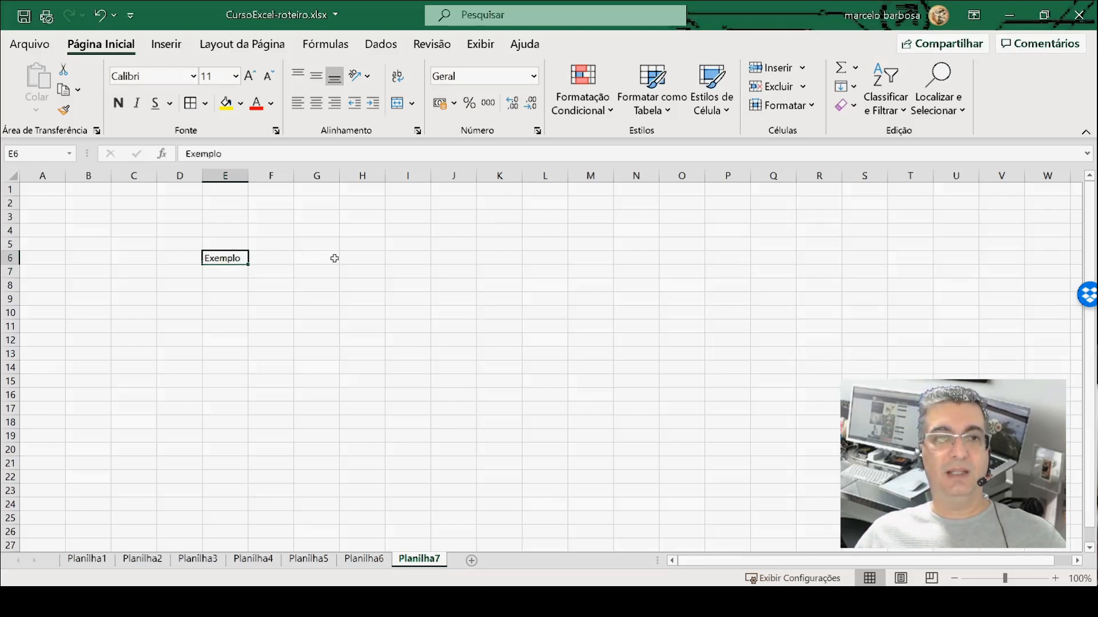
left_click(67, 76)
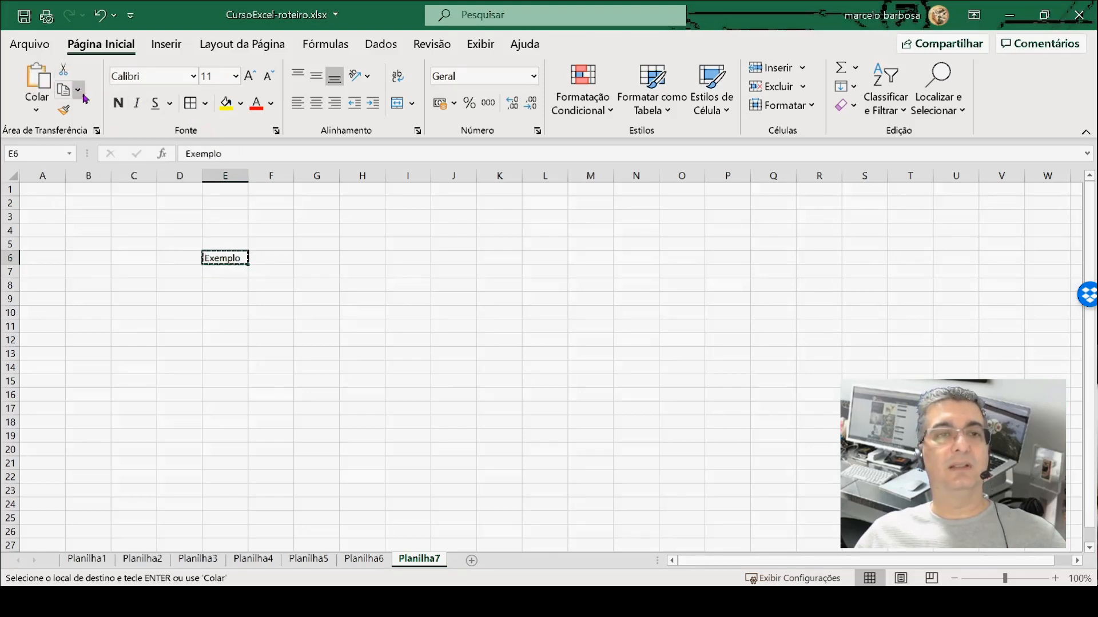
left_click(219, 309)
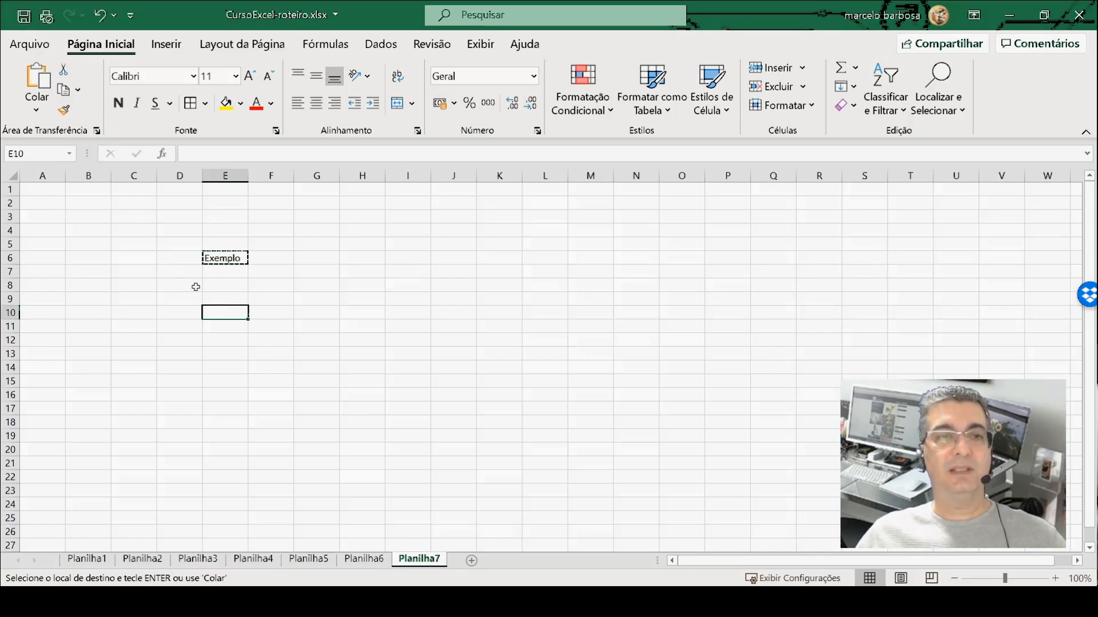
left_click(36, 87)
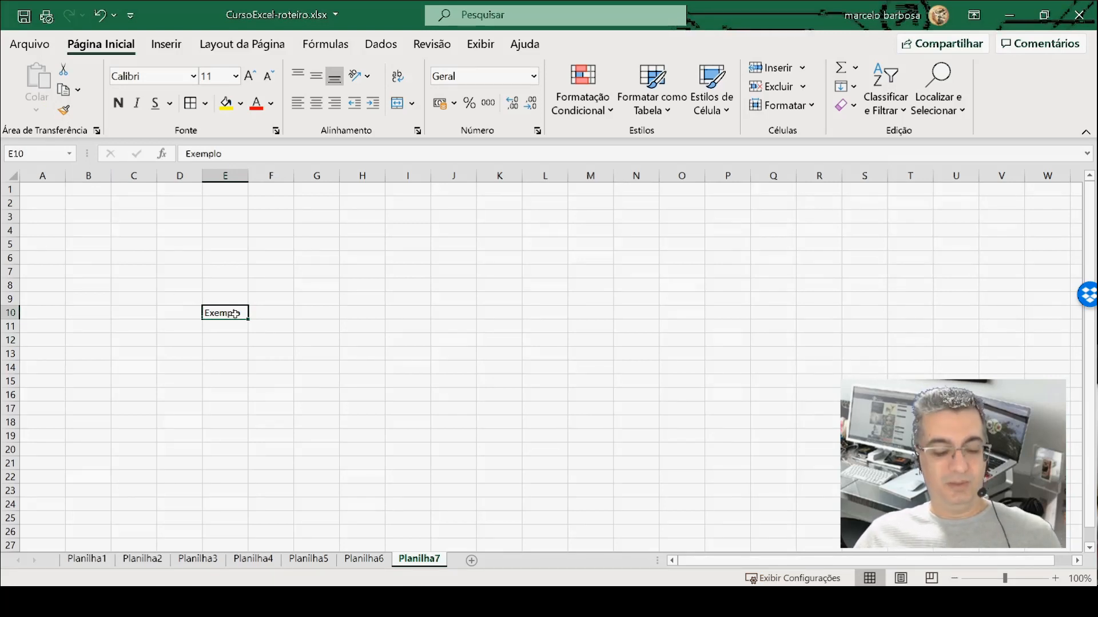
Step: Copy cell E10 and fill the range E11:E19 with it, then deselect by choosing cell H13
key("ctrl+c")
left_click_drag(234, 326, 235, 441)
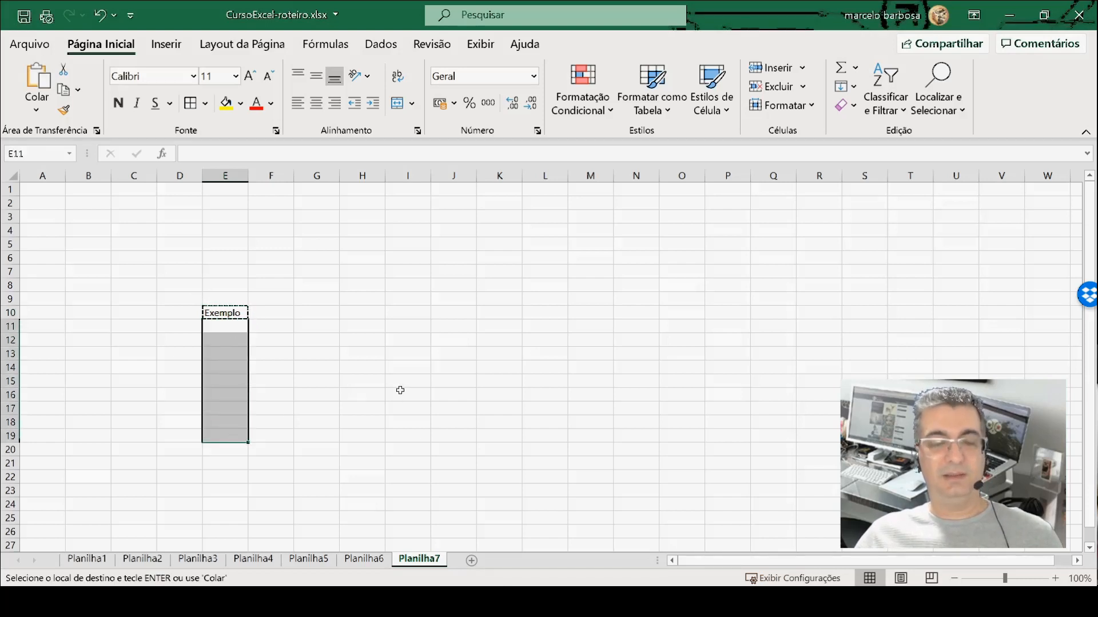
key("ctrl+v")
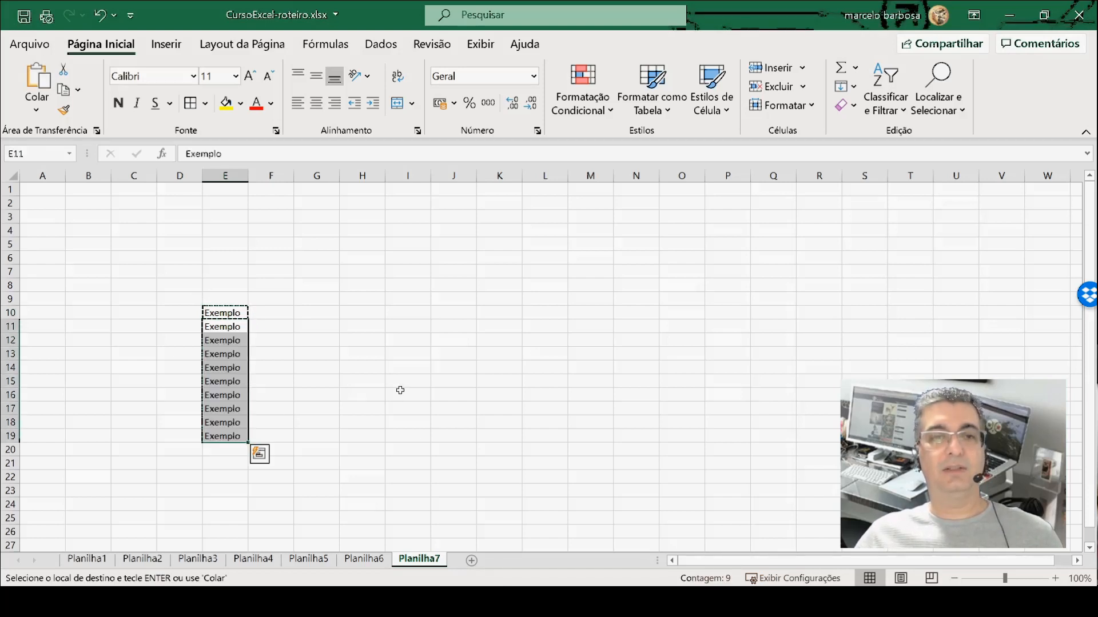
left_click(355, 351)
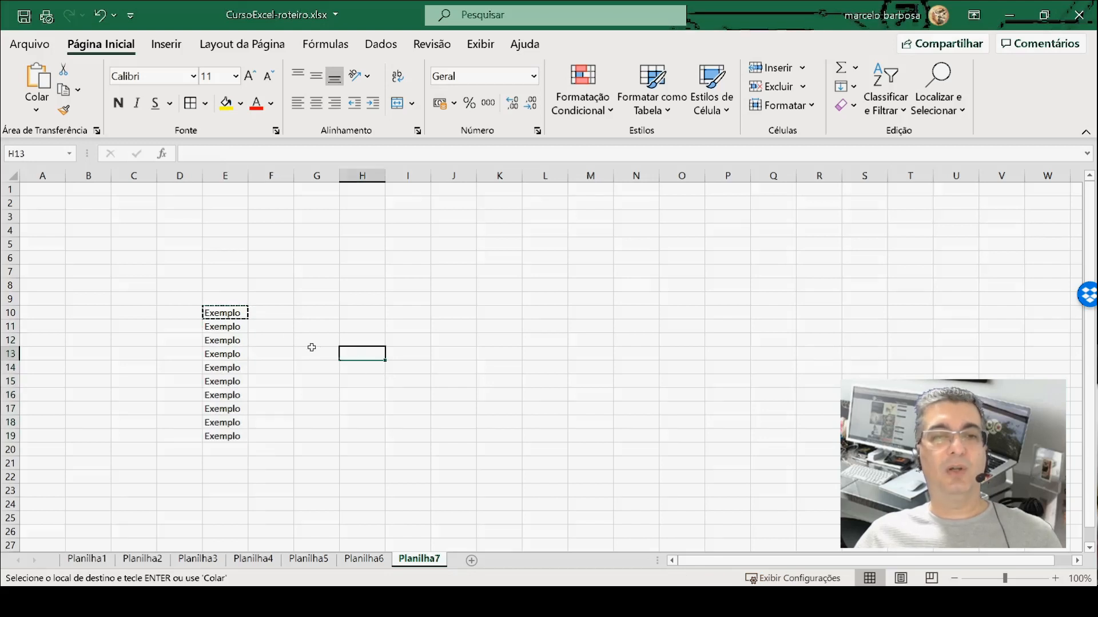
Step: Copy the range E10:E19 and paste it into column F starting at cell F10
left_click_drag(225, 313, 234, 433)
key("ctrl+v")
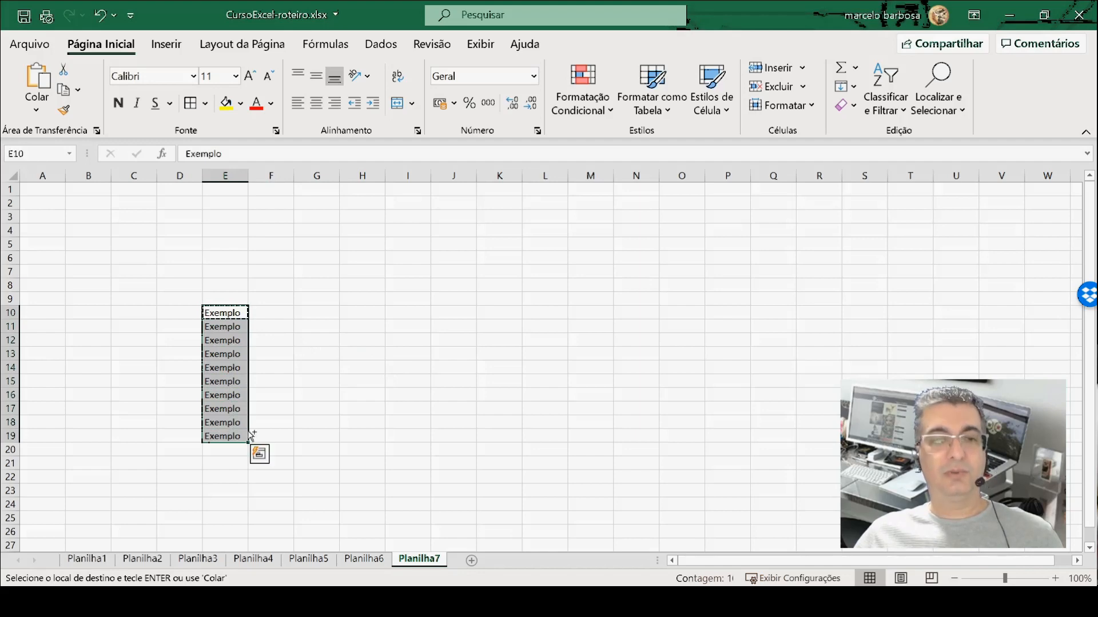
left_click(263, 311)
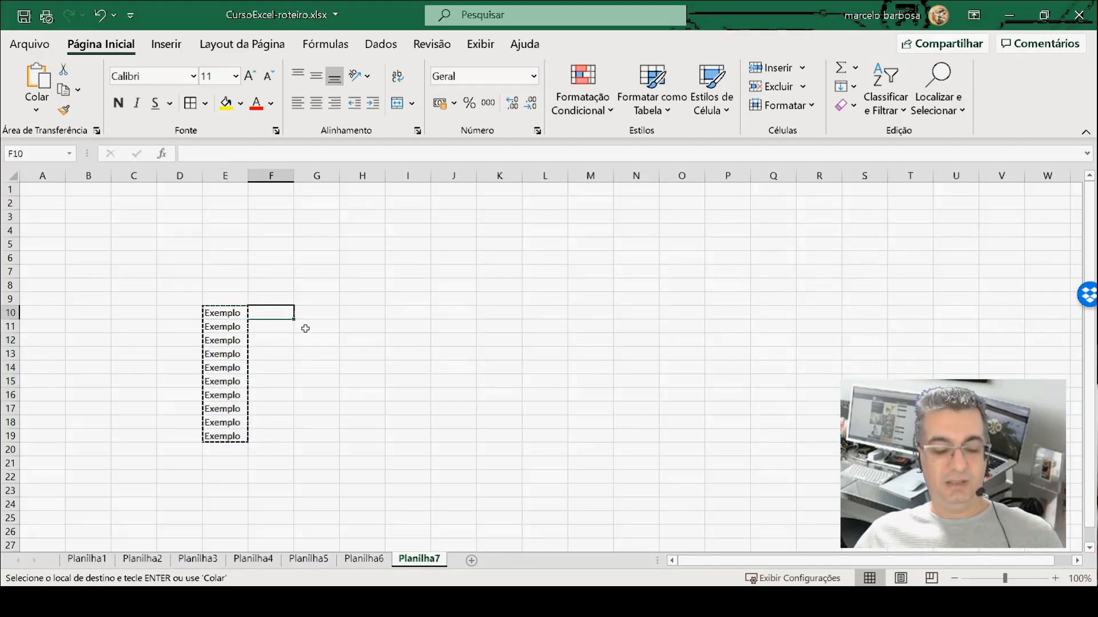
key("ctrl+v")
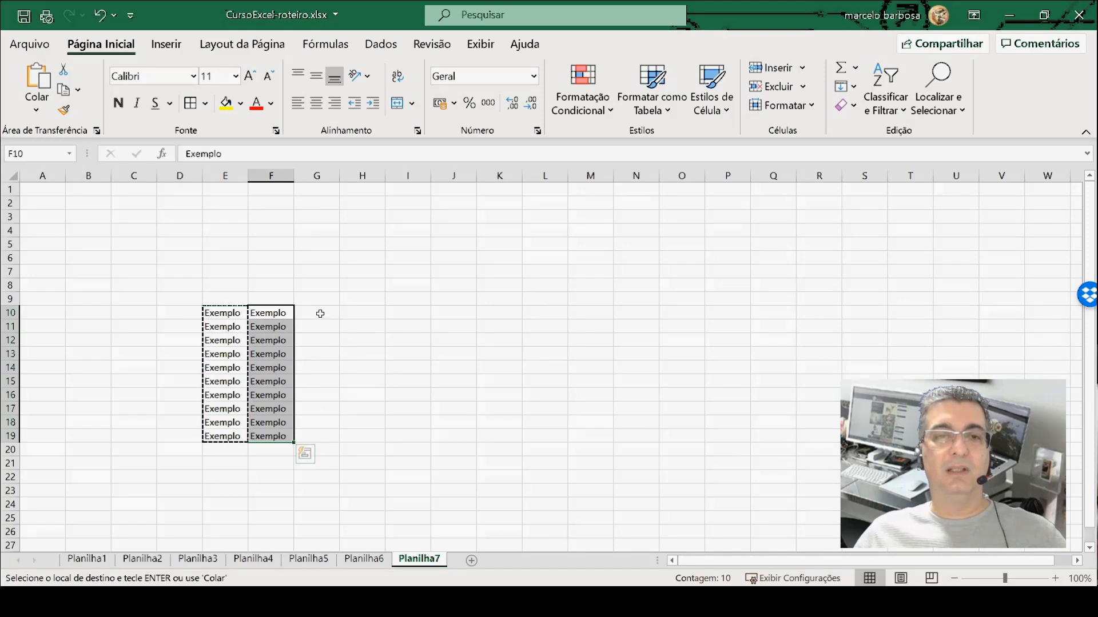
Step: Paste the copied column block across columns G through J, starting from the range G10:J10
left_click_drag(317, 312, 449, 313)
left_click(315, 312)
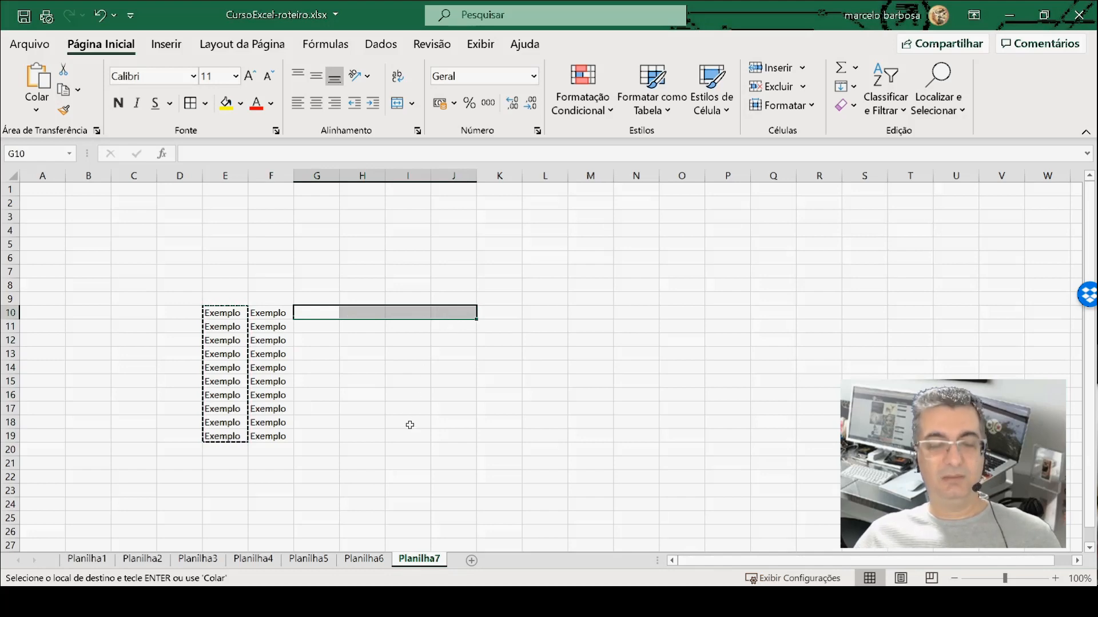
left_click(37, 87)
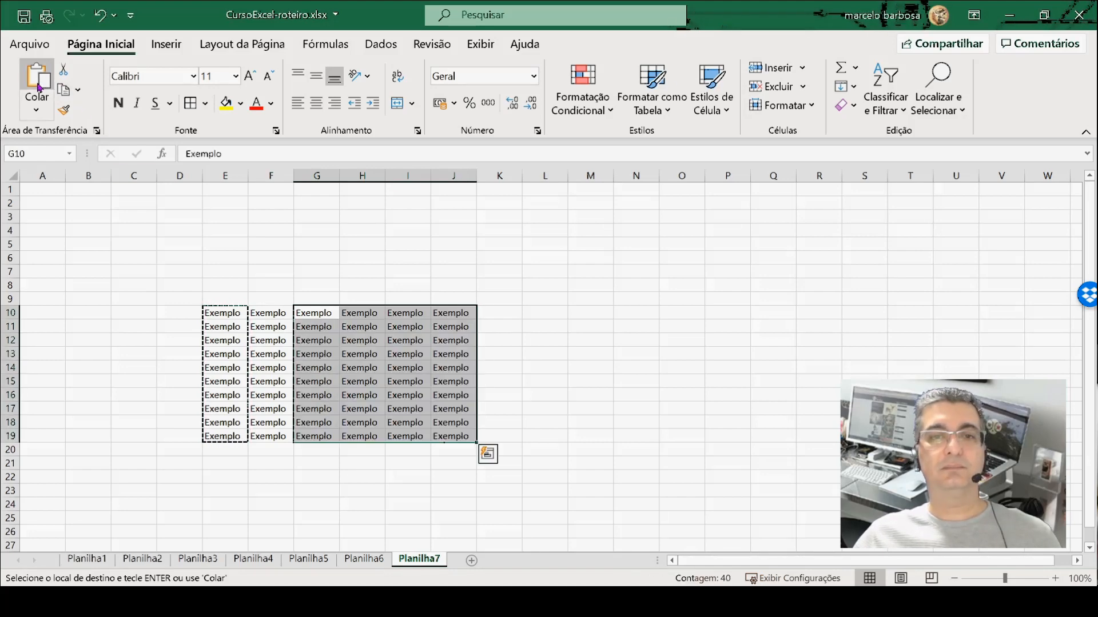
Step: Deselect the pasted block by choosing cell E9 and cancel the pending copy of E10:E19
left_click(225, 297)
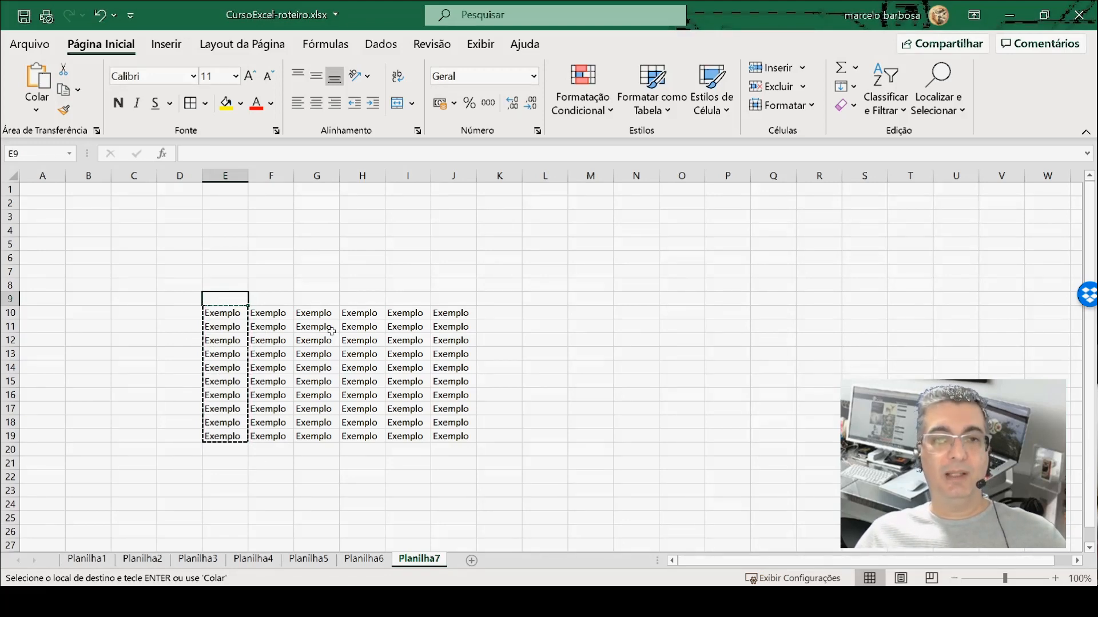
key("Escape")
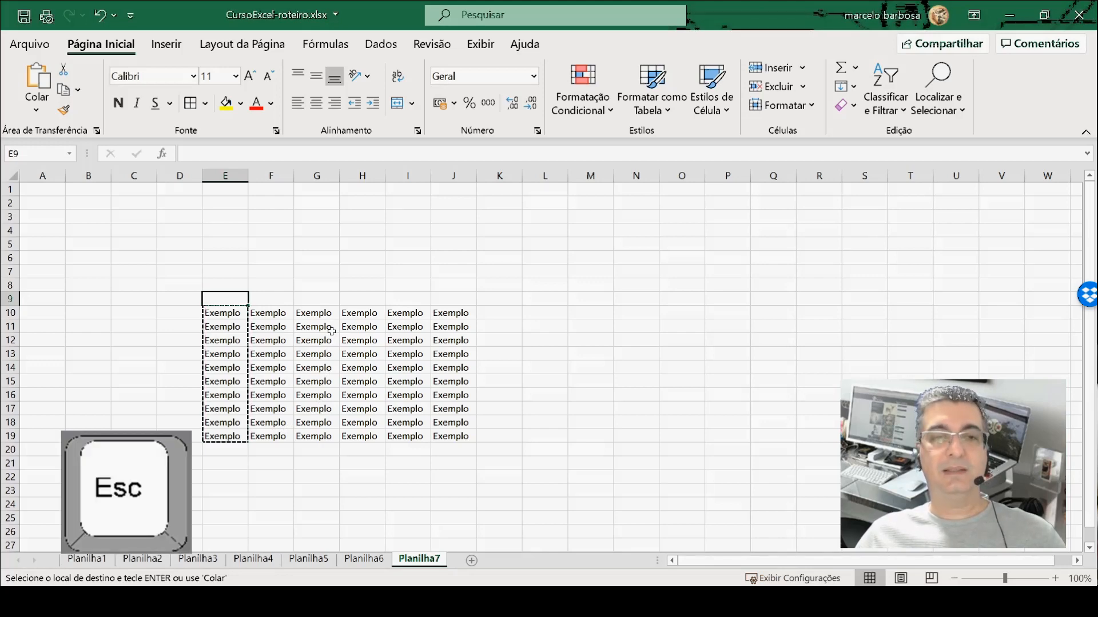
key("Escape")
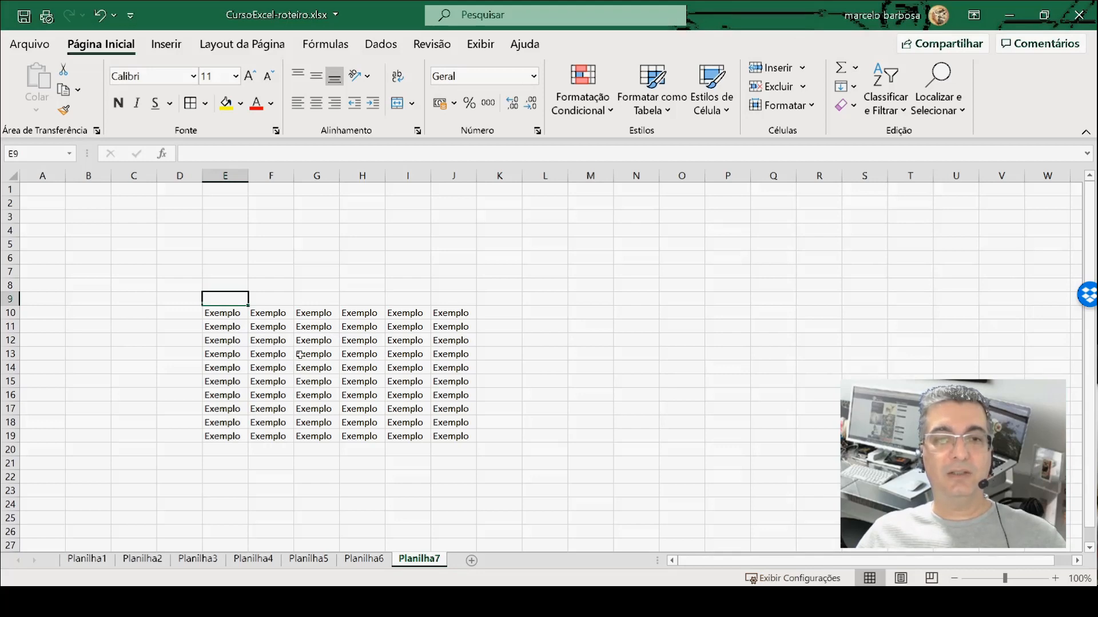
Step: Cut the range G13:H16 and paste it starting at cell F3, ending on cell J5
left_click_drag(300, 354, 359, 389)
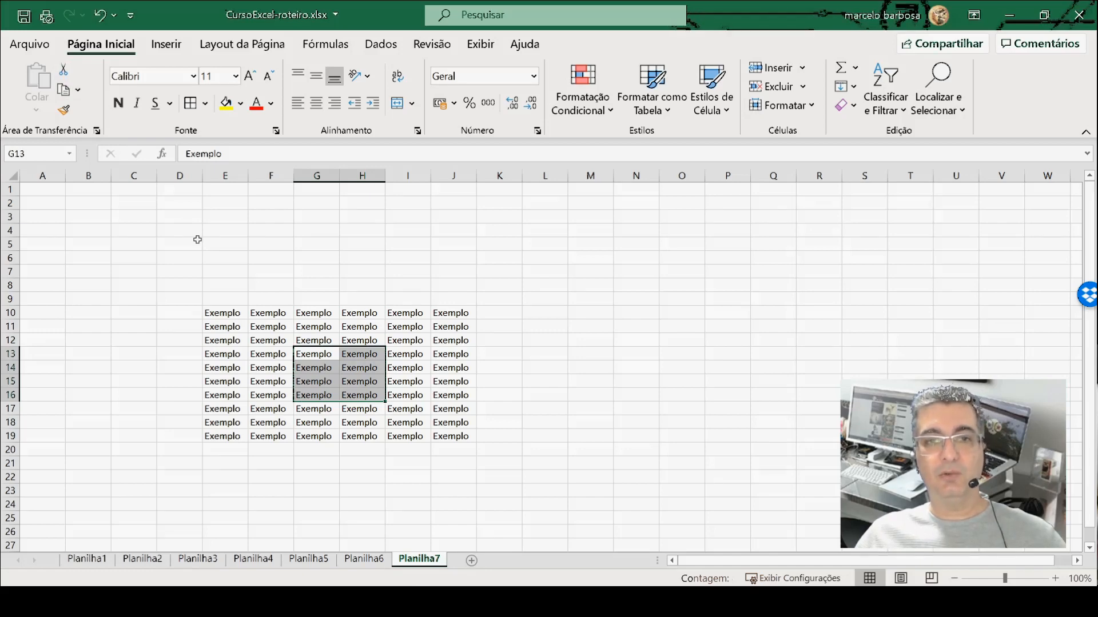
key("ctrl+x")
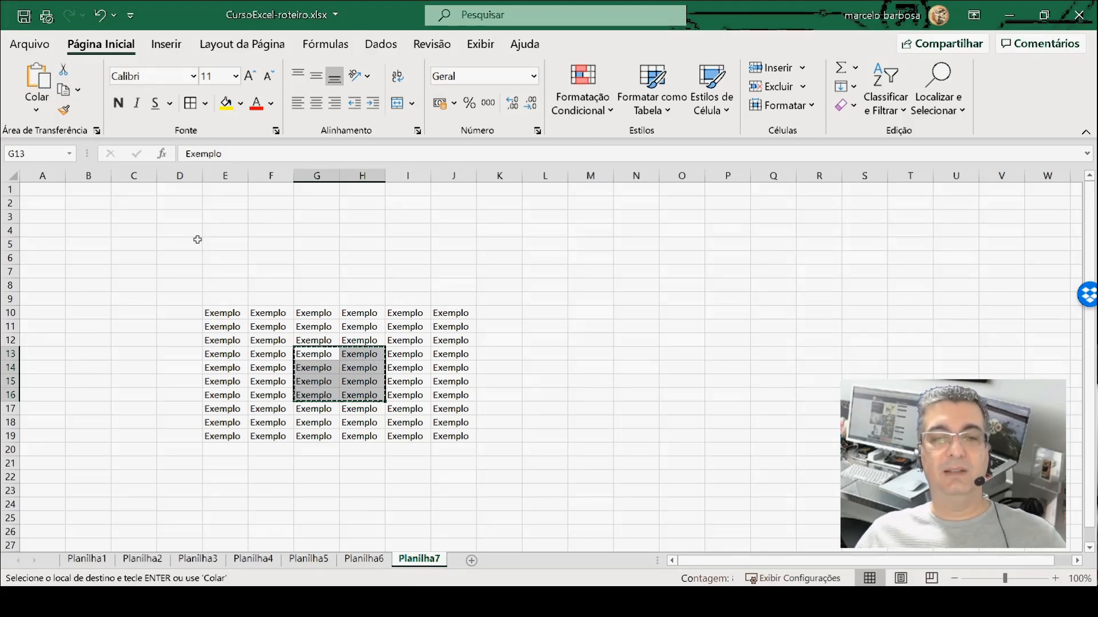
left_click(277, 218)
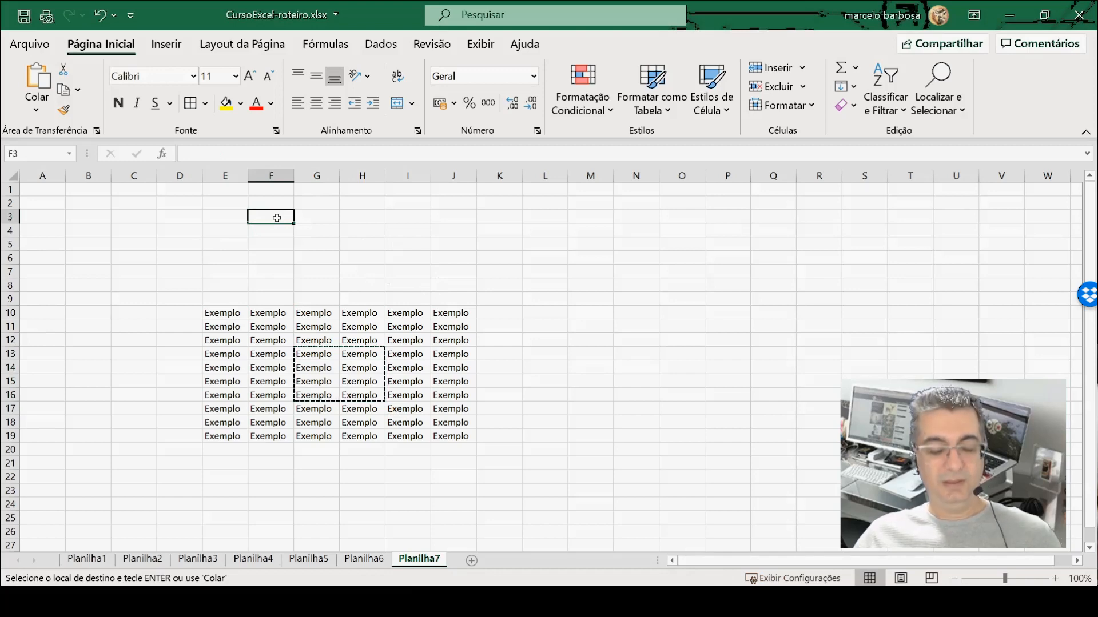
key("ctrl+v")
left_click(433, 247)
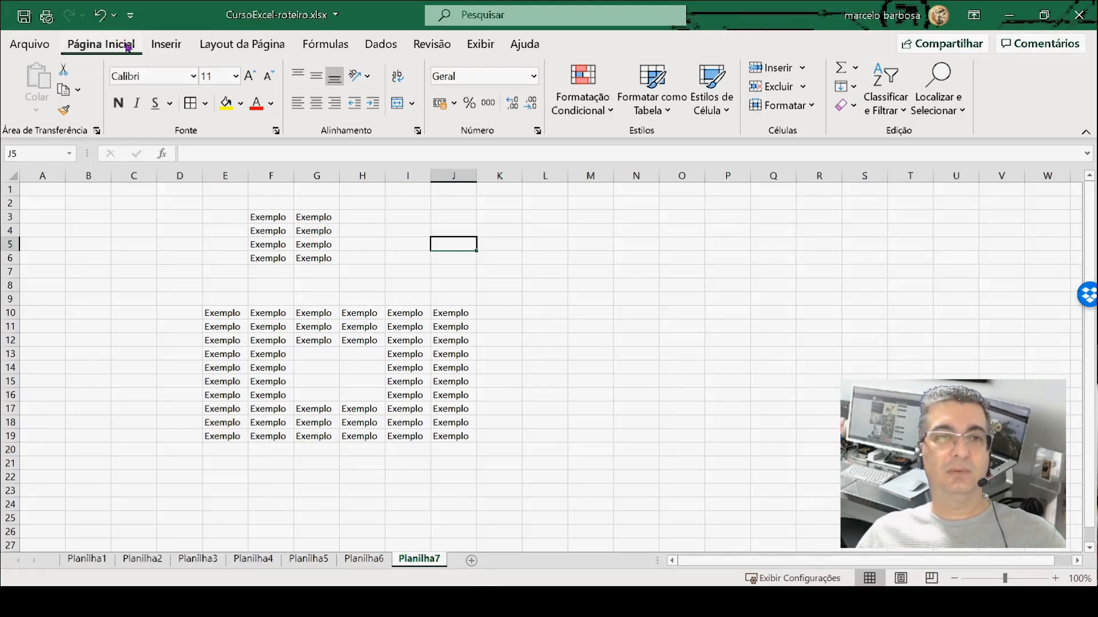
Step: Undo the last two pastes, then redo both of them
left_click(100, 16)
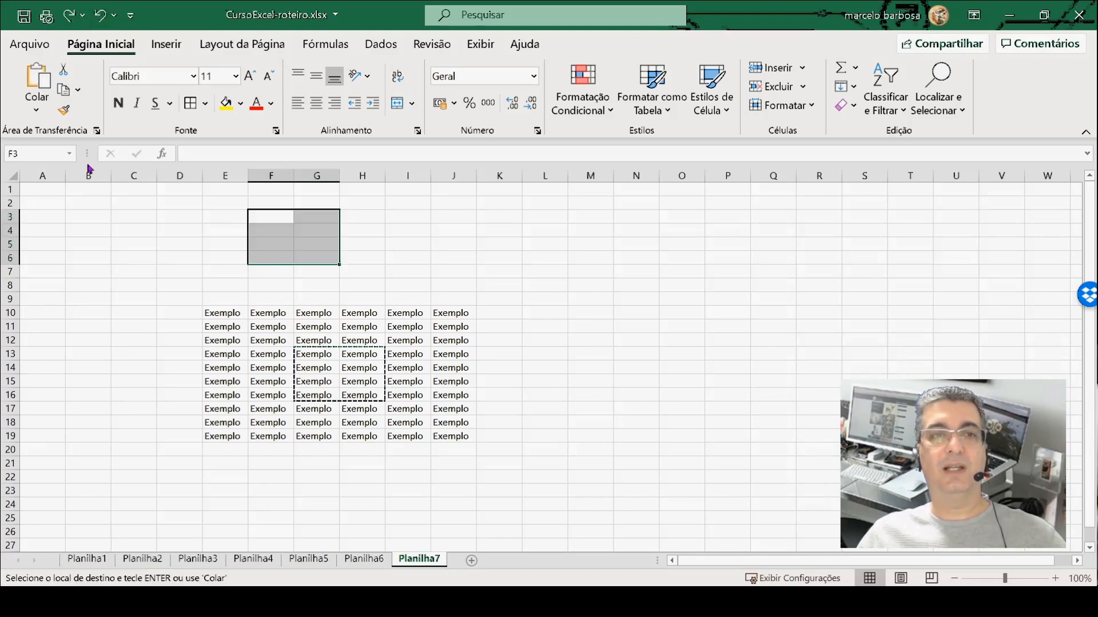
left_click(100, 16)
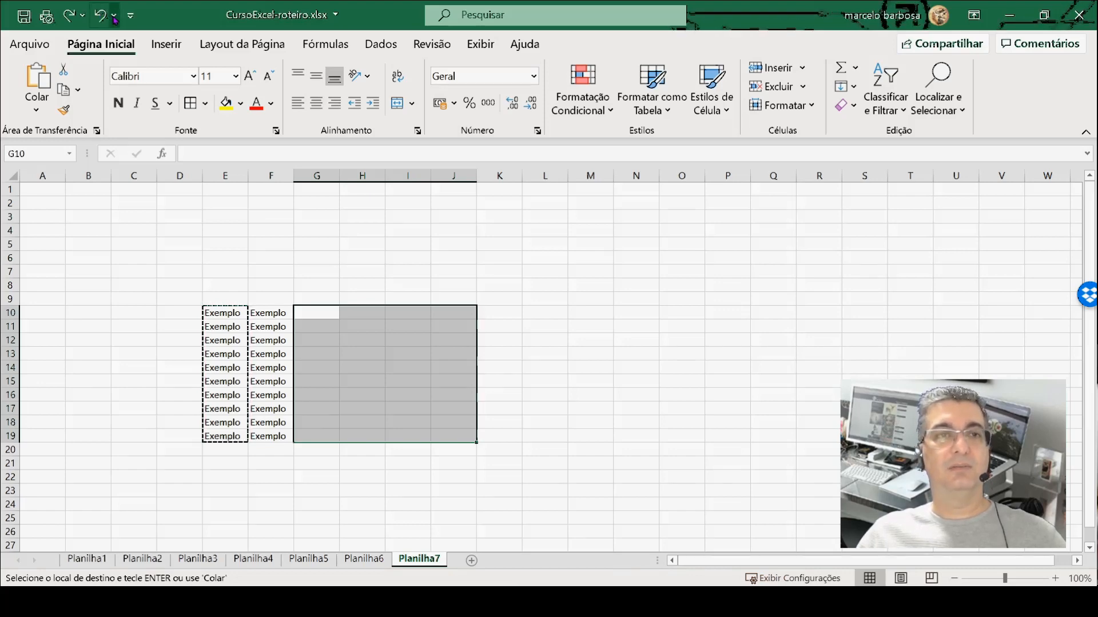
left_click(114, 16)
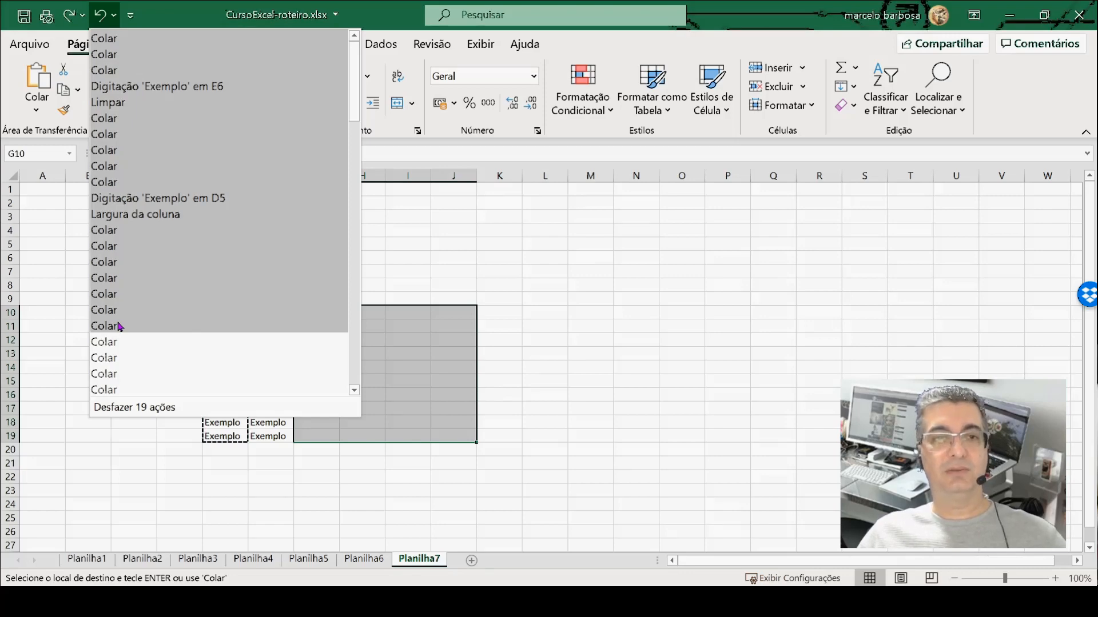
left_click(160, 52)
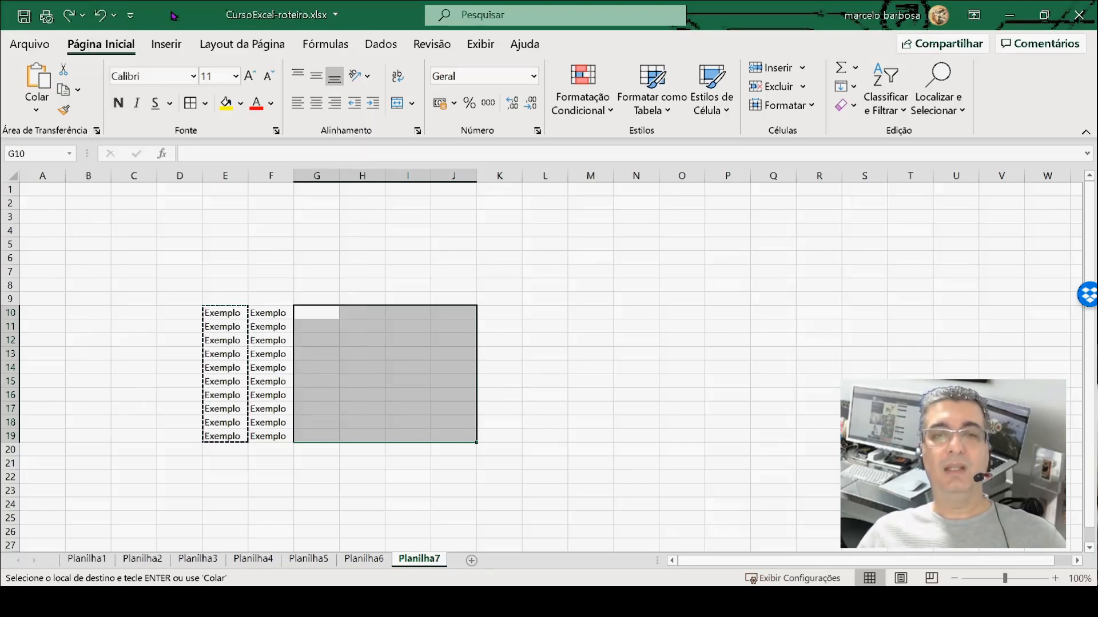
left_click(68, 17)
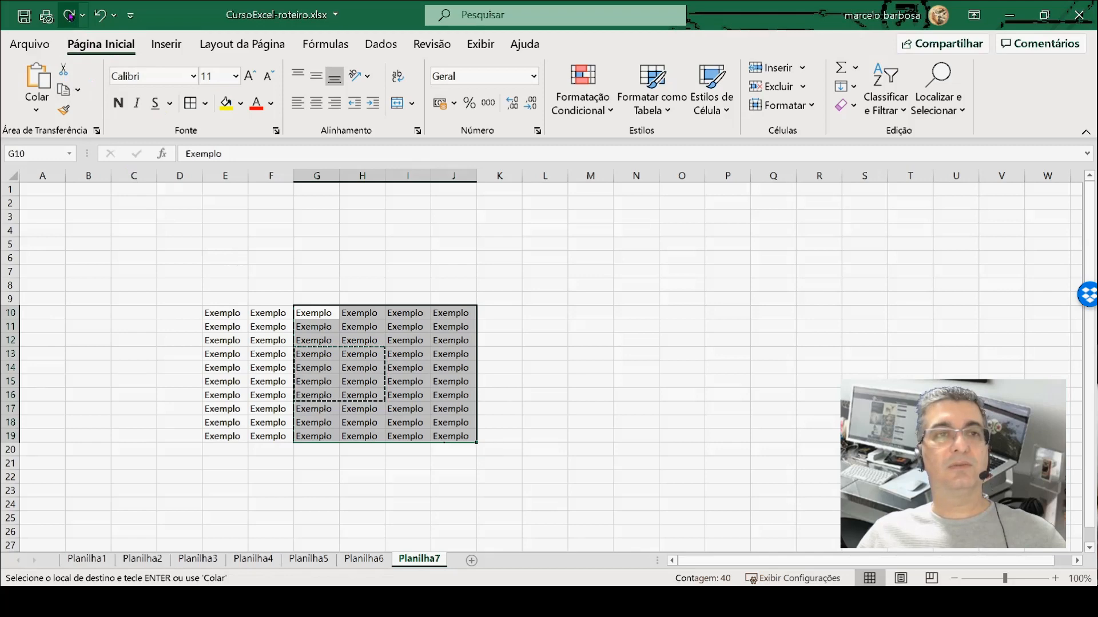
left_click(70, 17)
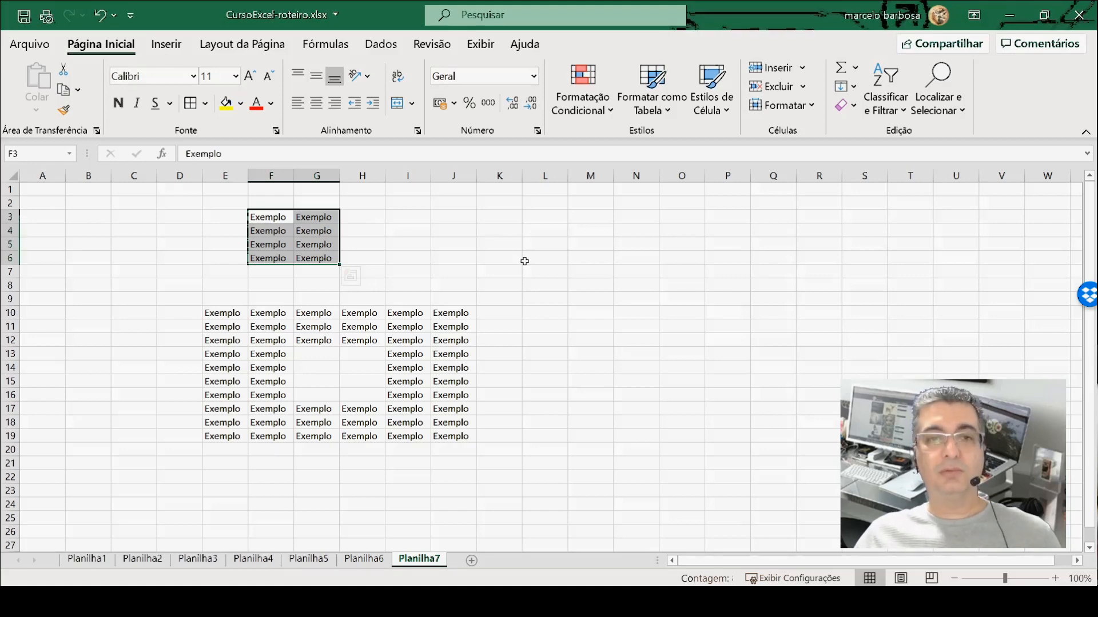
Step: Undo the last three pastes, redo only the pastes into columns F through J, and cancel the pending cut, ending on cell E9
key("ctrl+z")
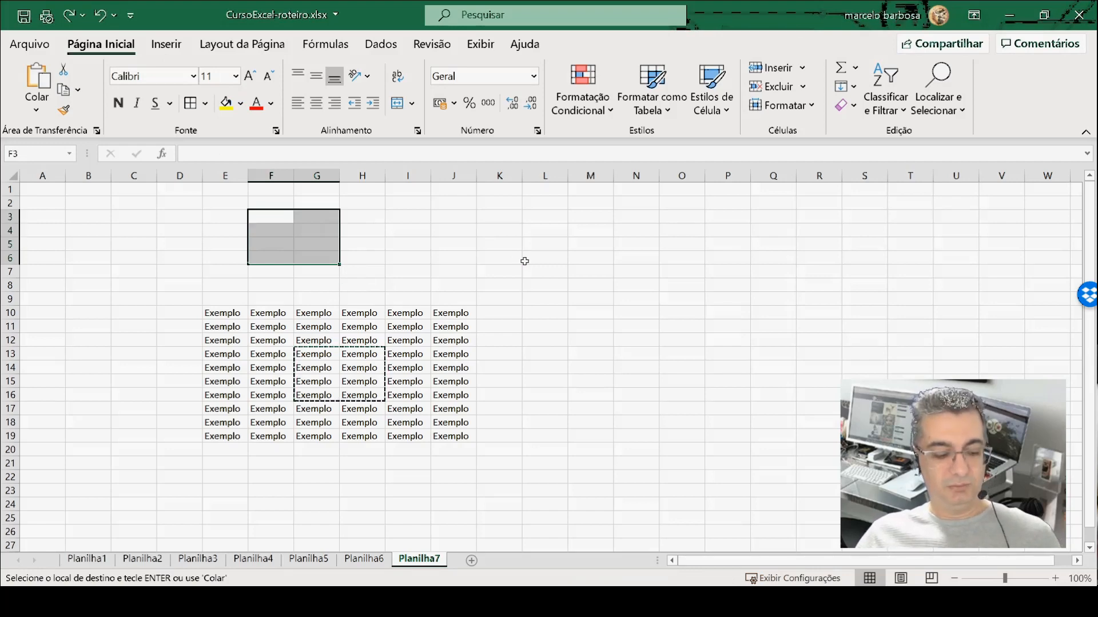
key("ctrl+z")
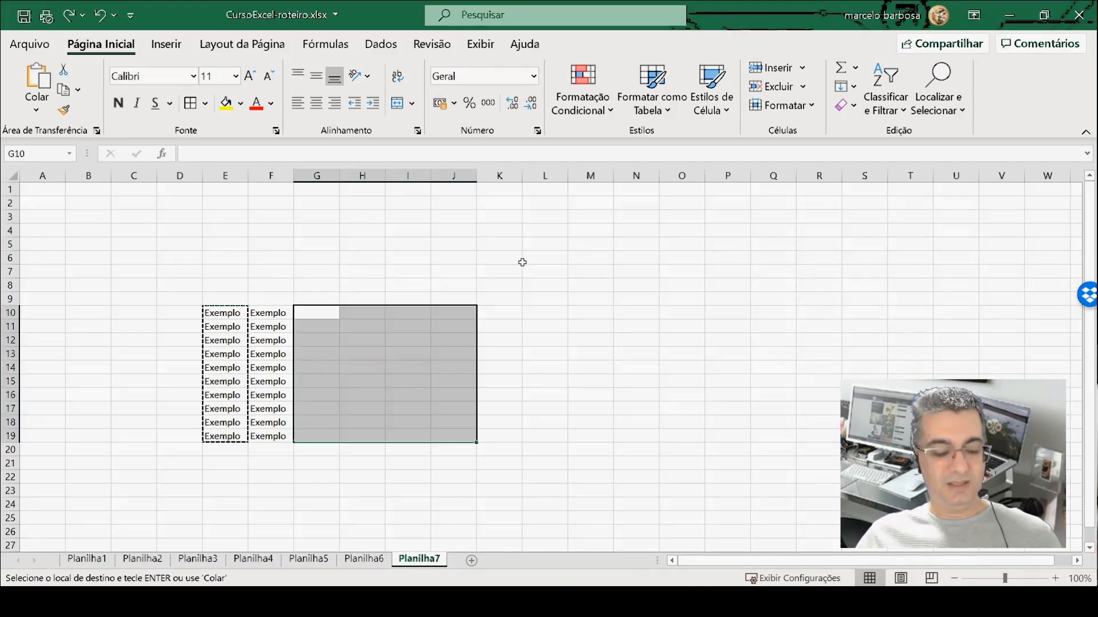
key("ctrl+z")
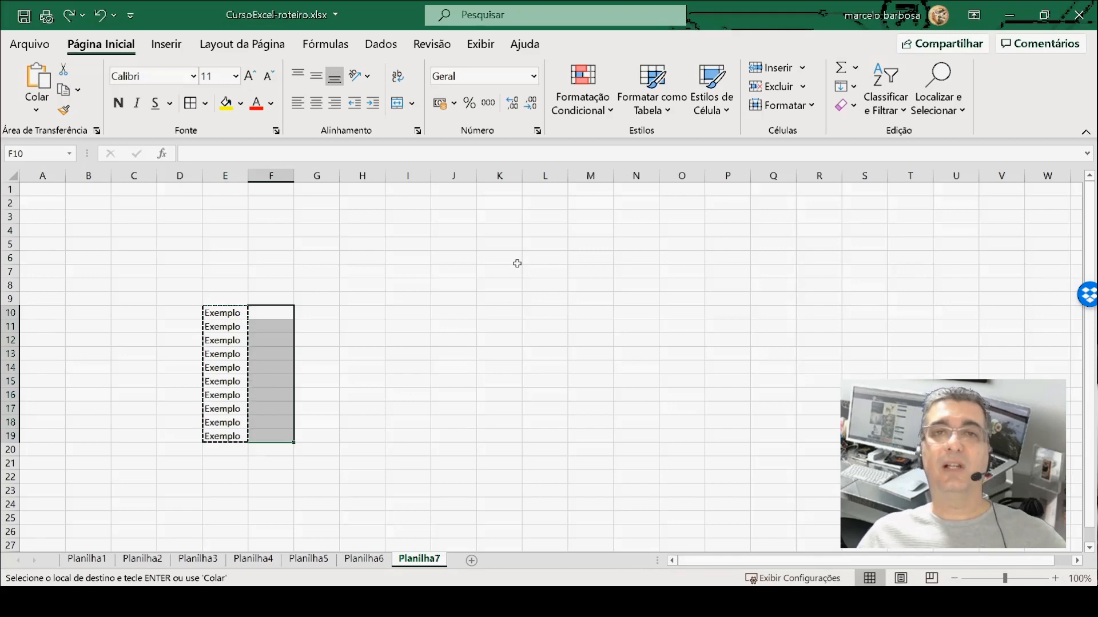
left_click(70, 16)
left_click(70, 15)
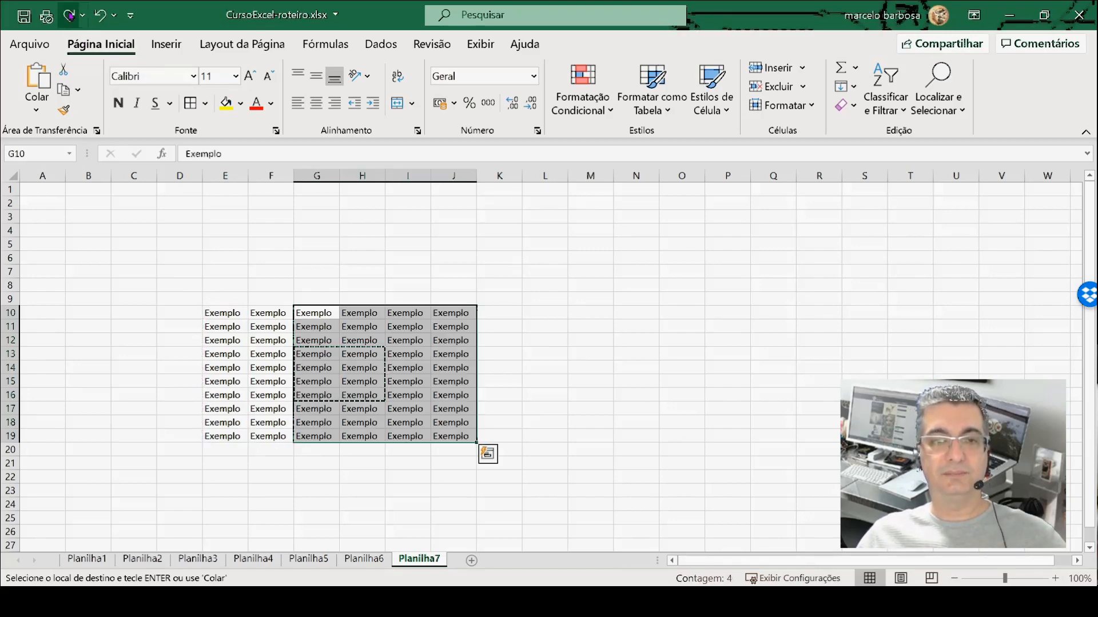
key("Escape")
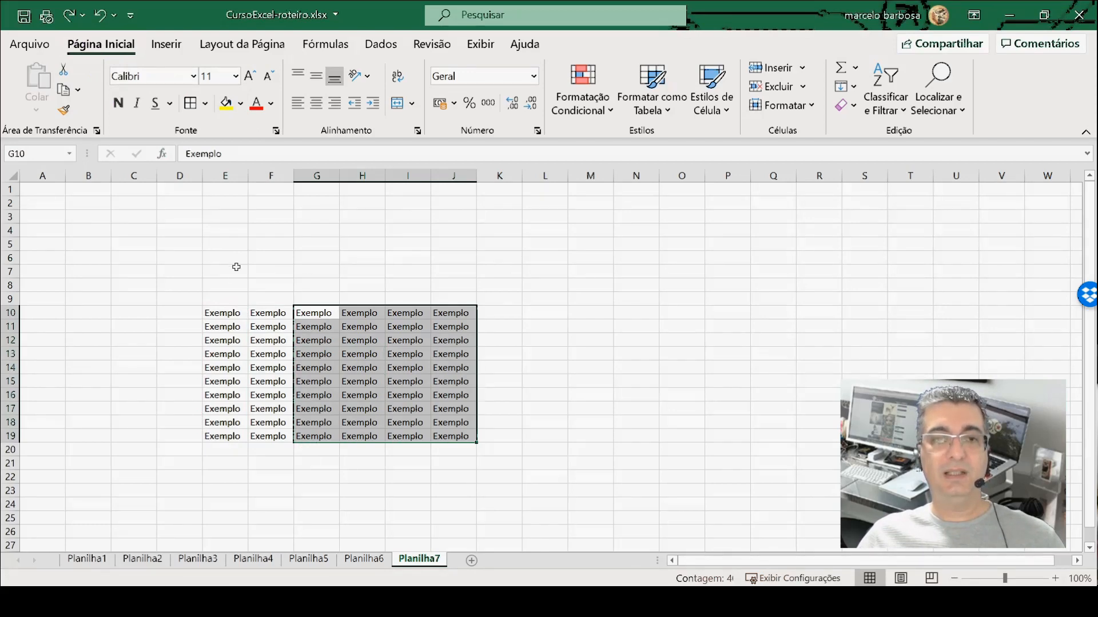
left_click(225, 294)
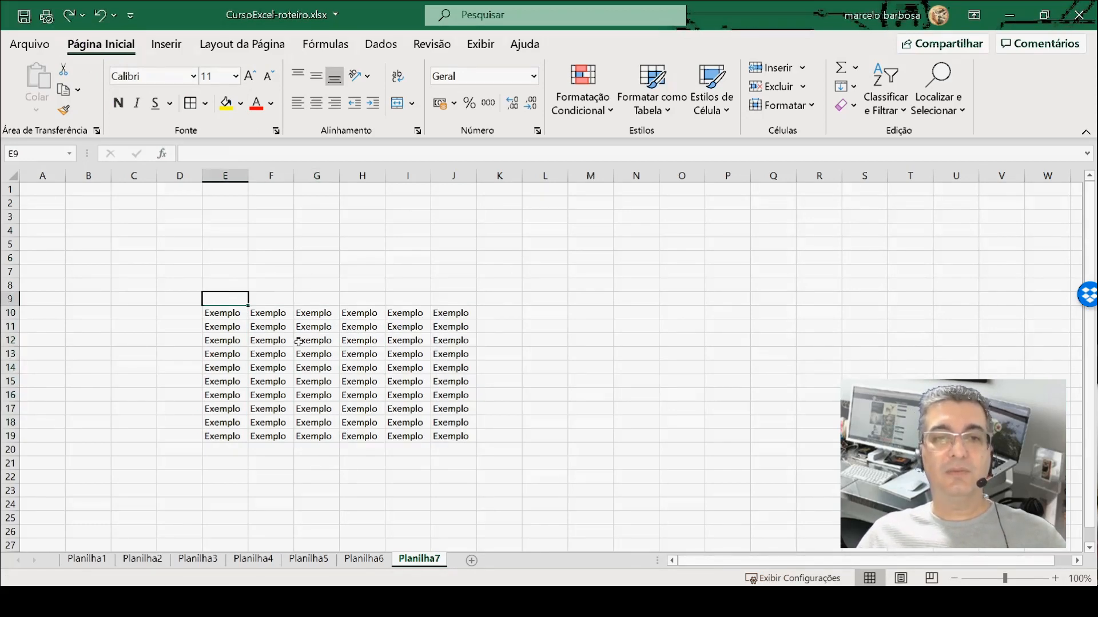
Step: Move the range G13:H17 directly to D3:E7 without the clipboard, then deselect it by choosing cell G4
left_click_drag(302, 352, 361, 408)
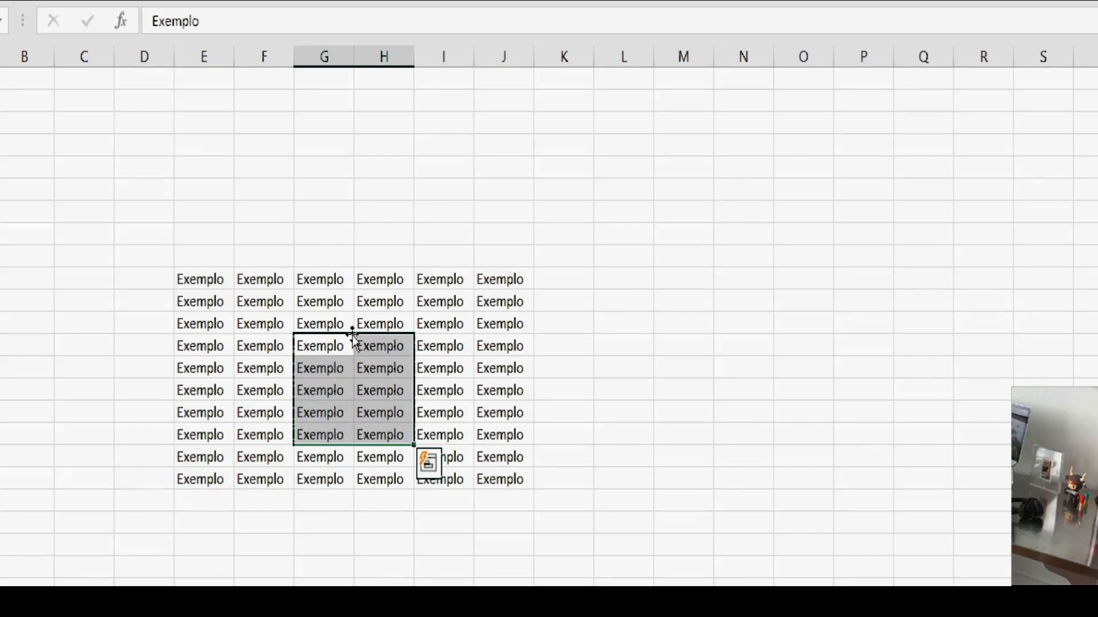
left_click_drag(352, 335, 190, 215)
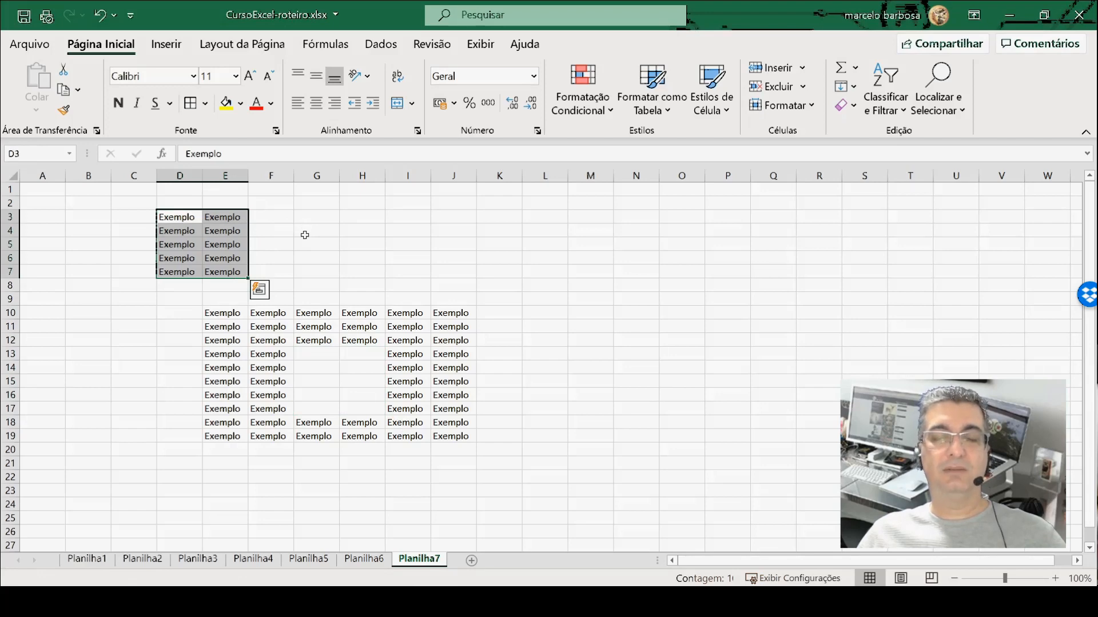
left_click(311, 235)
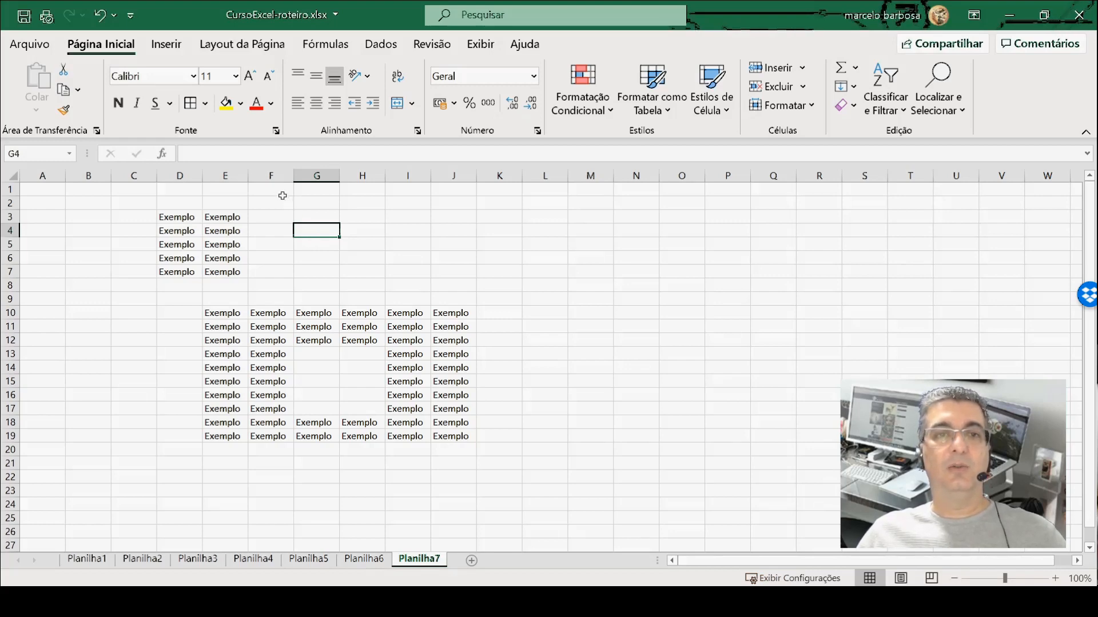
Step: Cut the entire column F and insert the cut cells before column M, then deselect by choosing cell J8
left_click(271, 173)
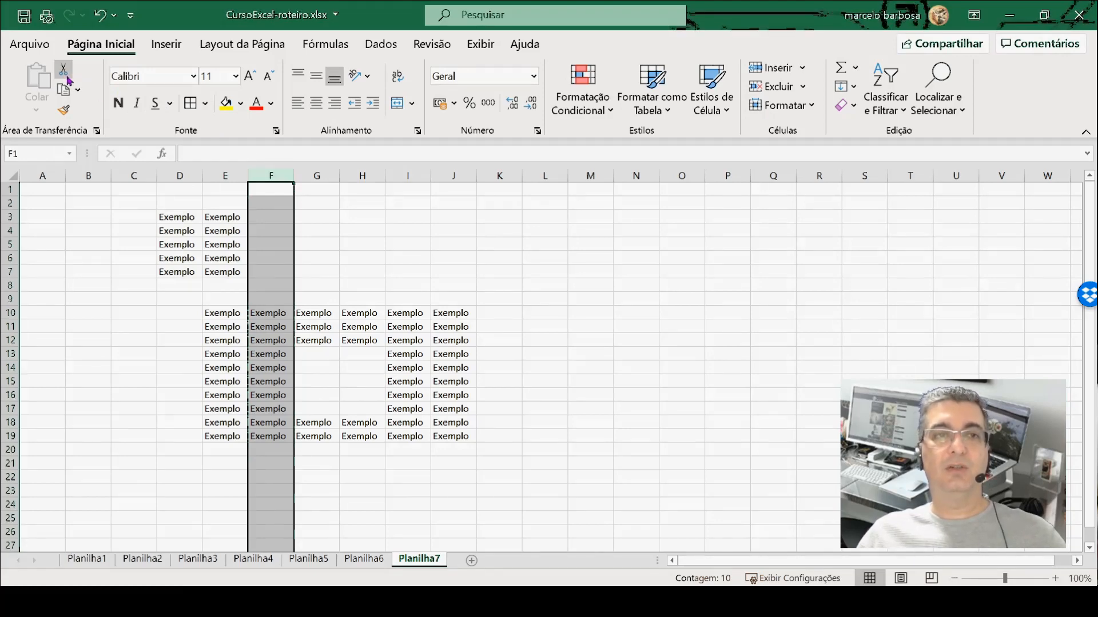
right_click(269, 175)
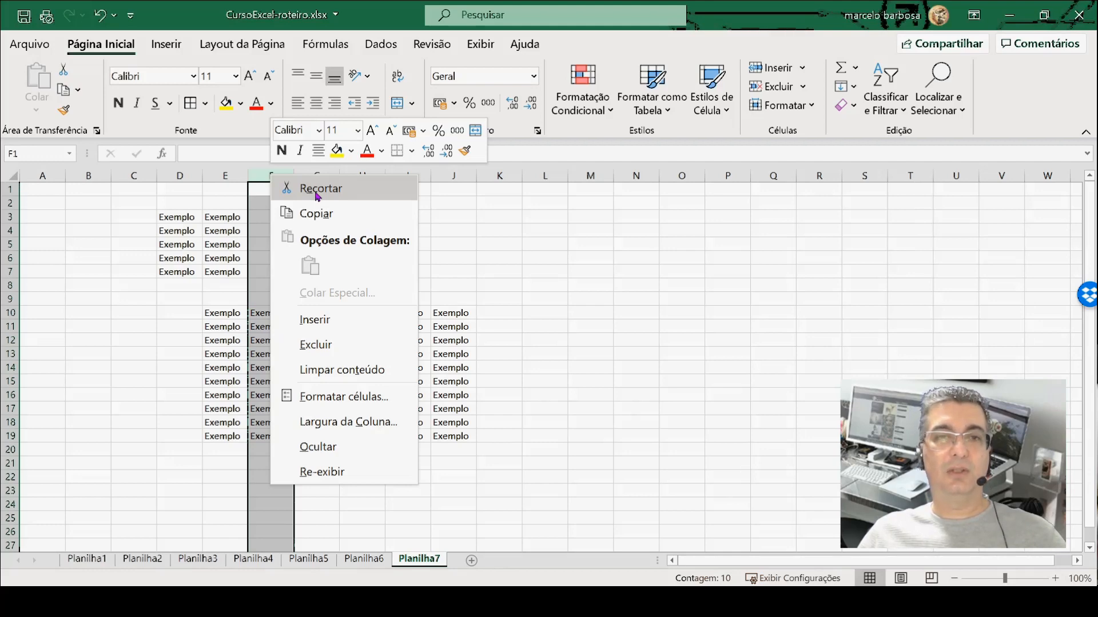
left_click(330, 189)
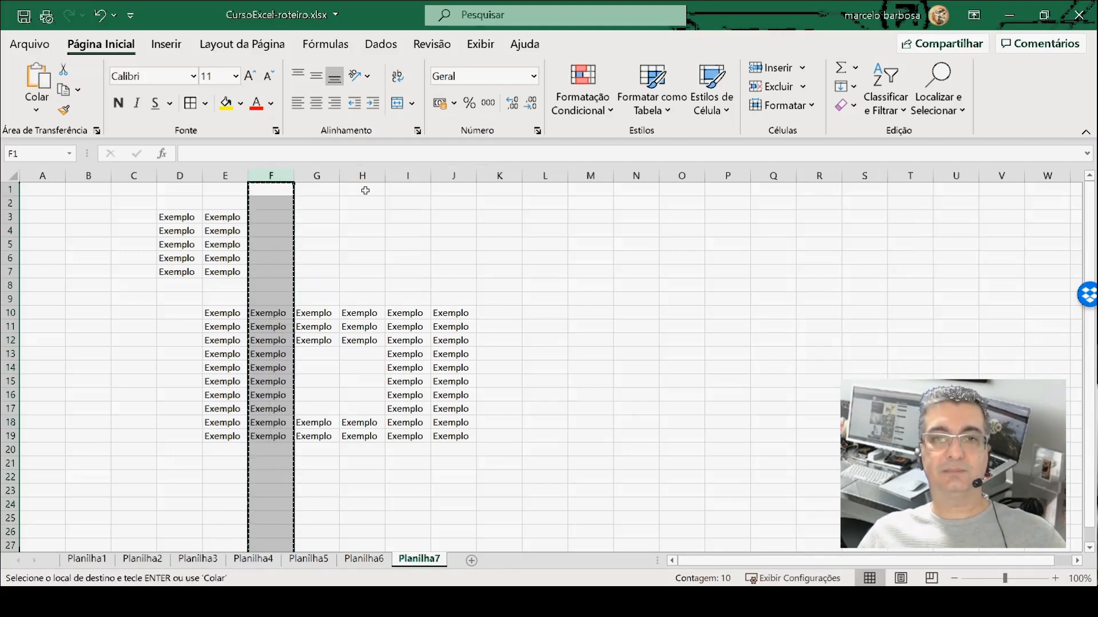
left_click(594, 174)
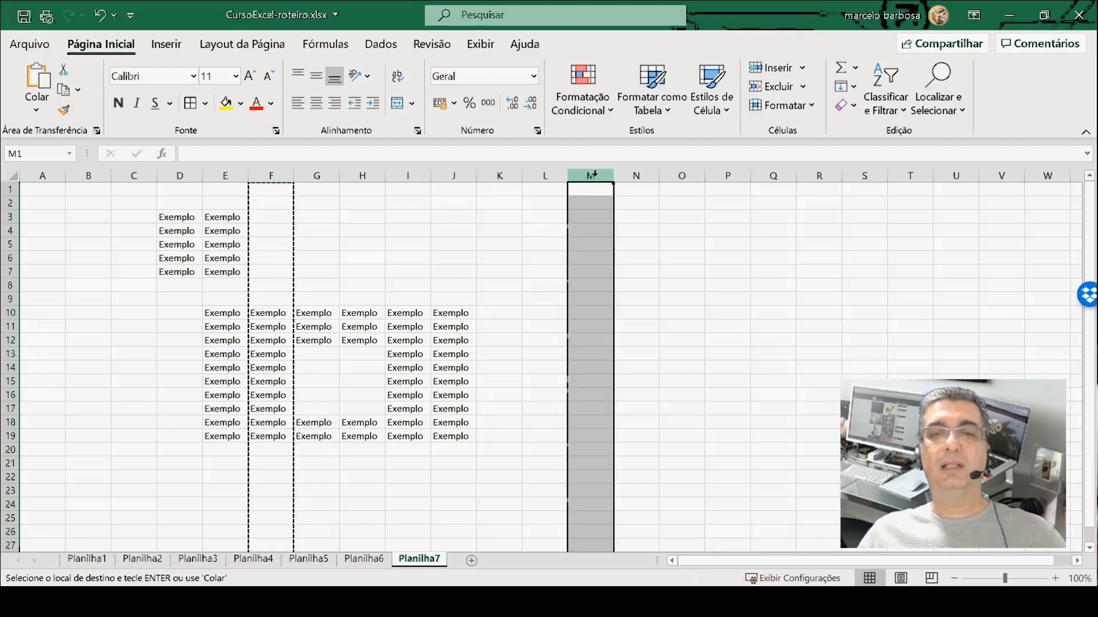
right_click(595, 177)
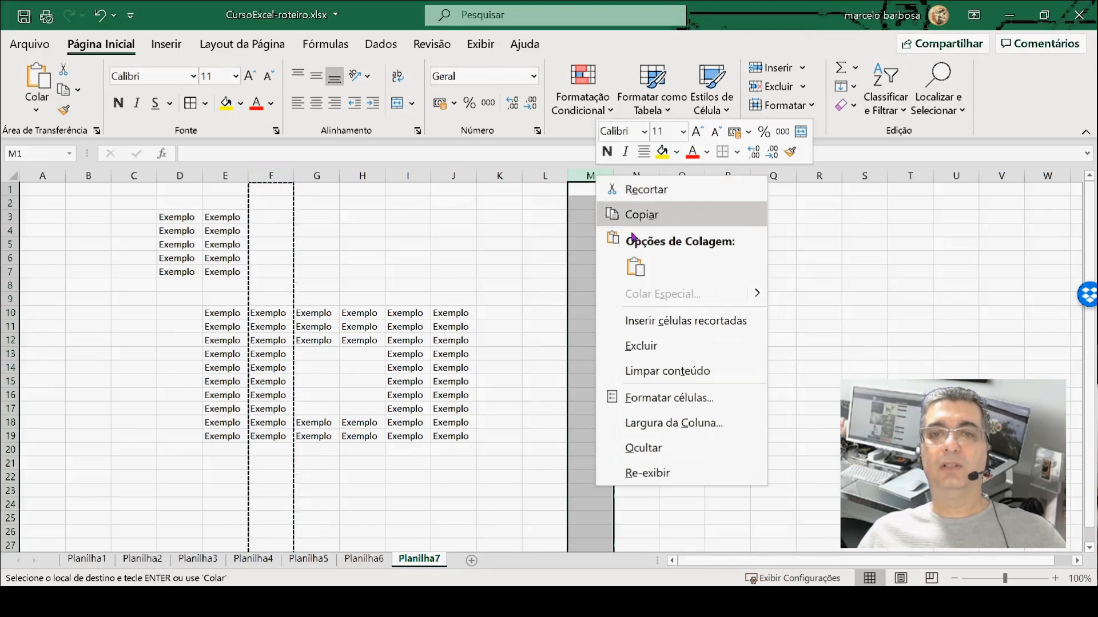
left_click(666, 319)
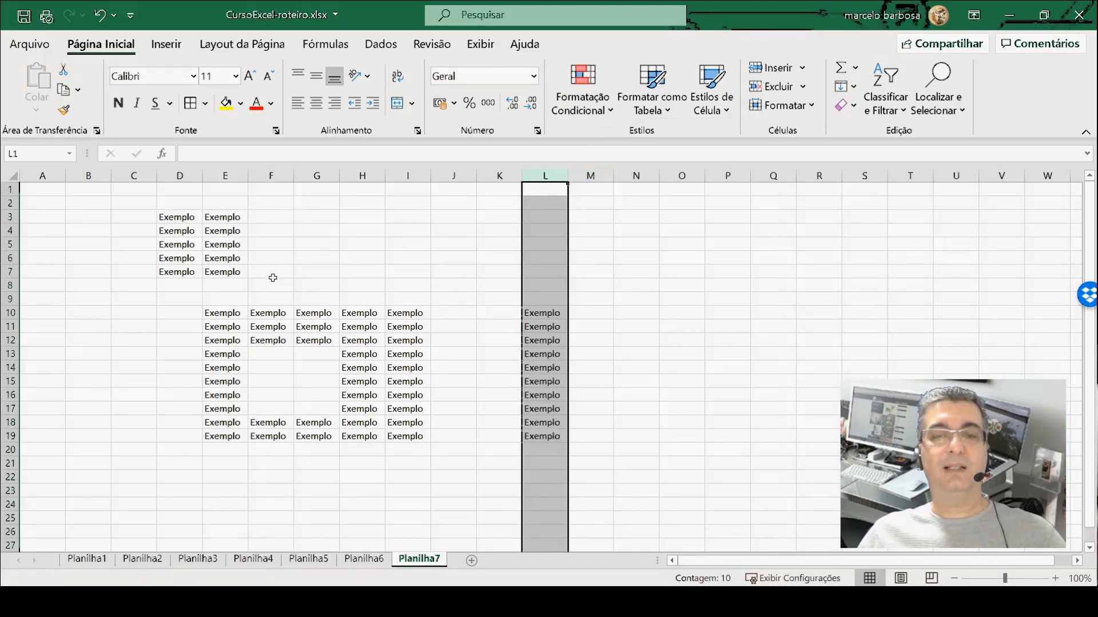
left_click(470, 285)
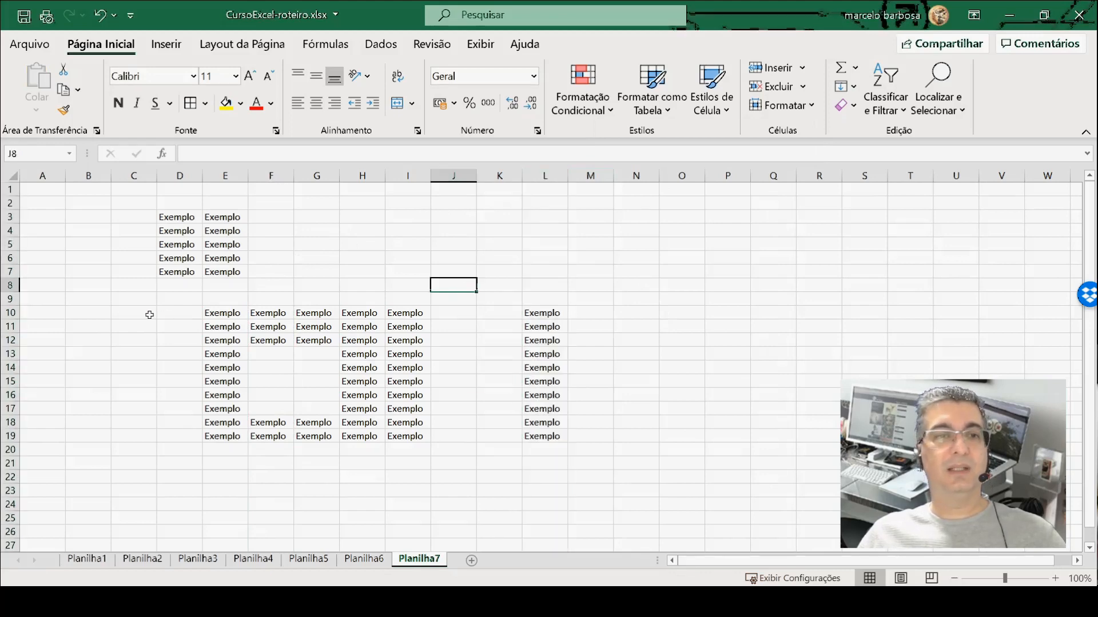
Step: Cut the entire row 10 and insert the cut cells above row 22, then deselect by choosing cell C13
left_click(7, 313)
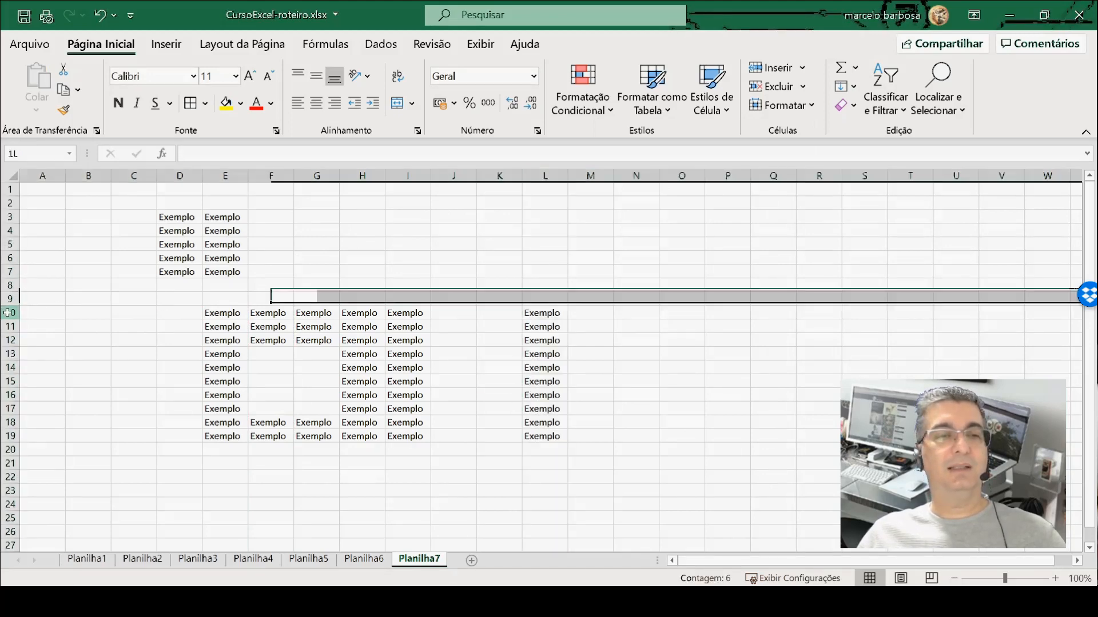
right_click(7, 313)
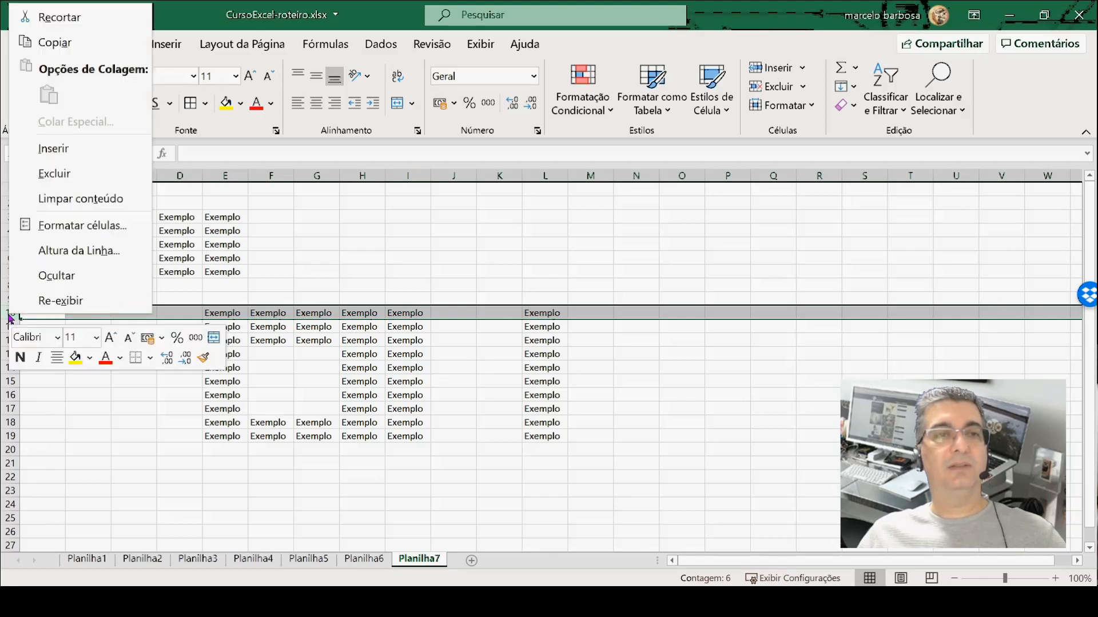
left_click(67, 23)
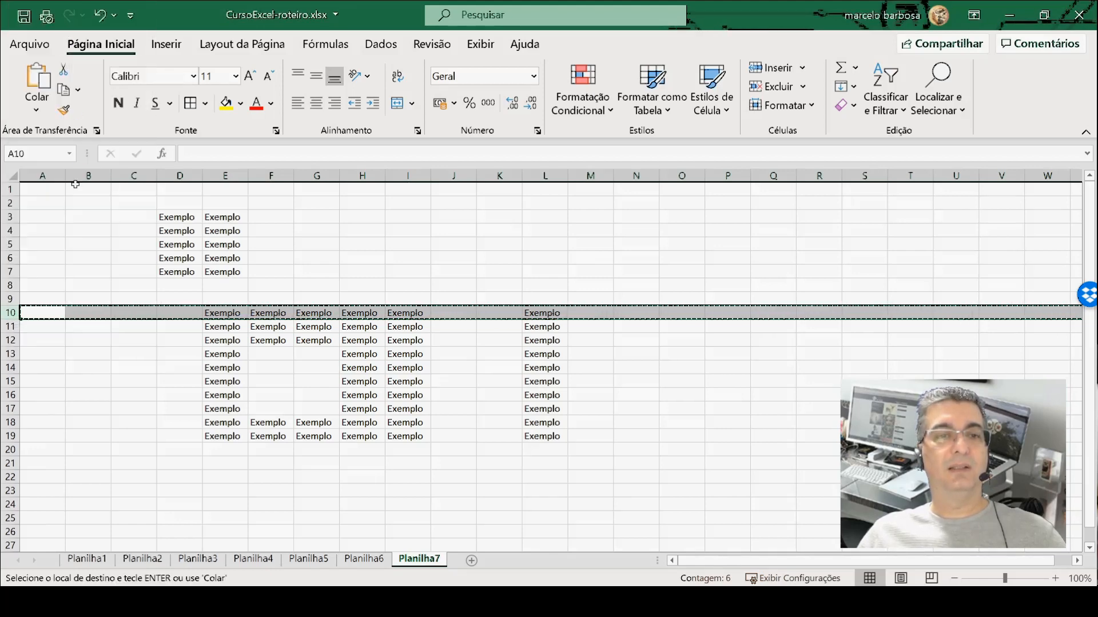
right_click(11, 477)
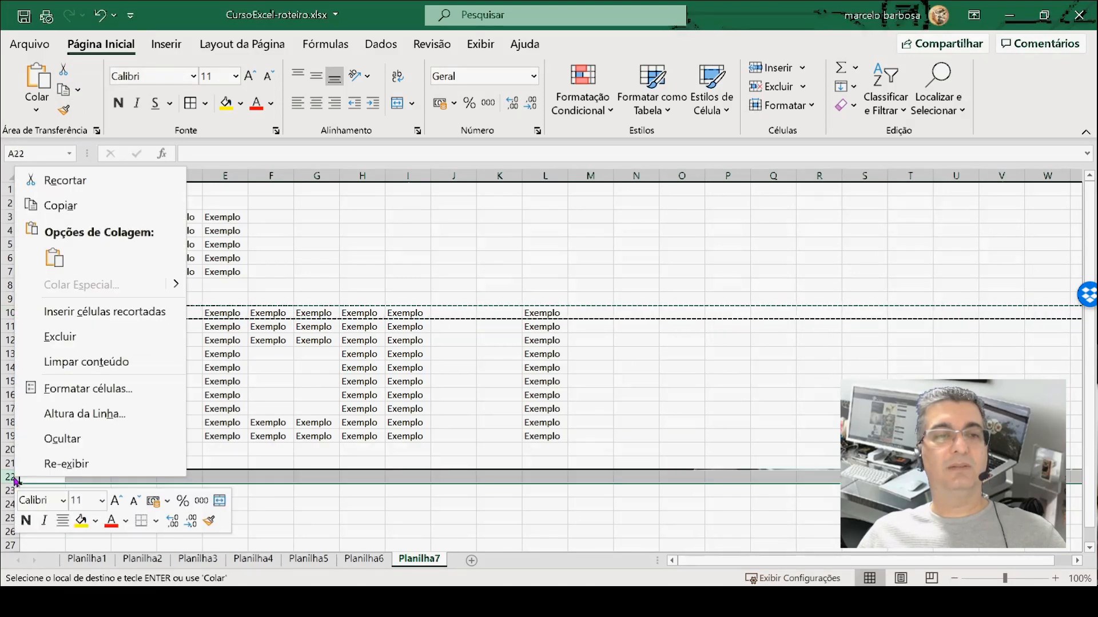
left_click(74, 313)
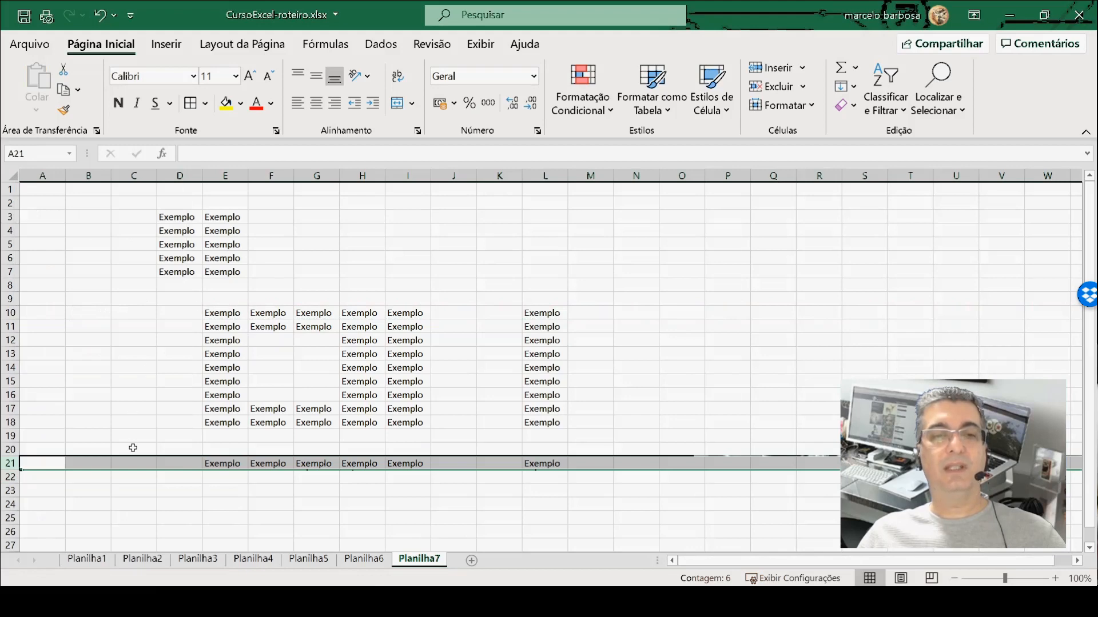
left_click(140, 350)
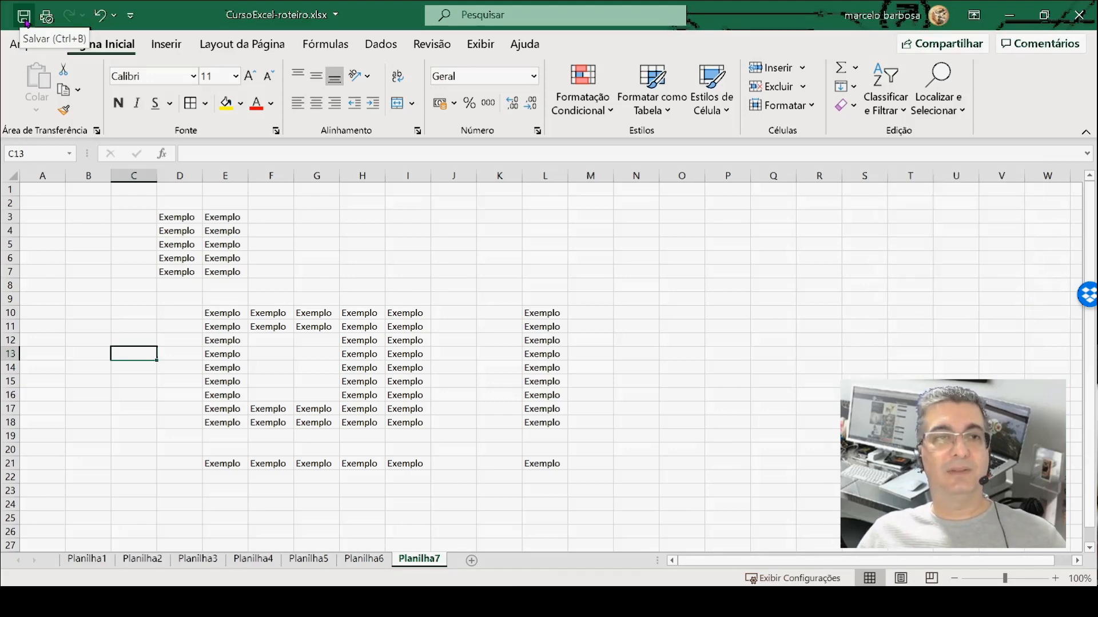
Step: Save the workbook, select cell G5 and save once more, ending with cell G9 selected
left_click(24, 17)
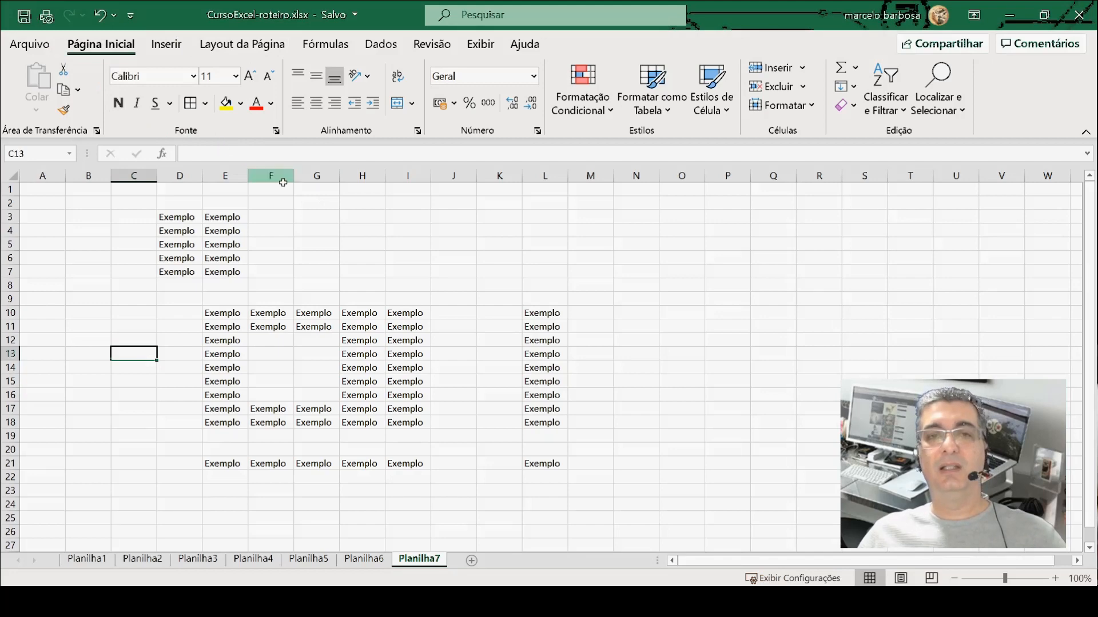
left_click(309, 249)
key("ctrl+b")
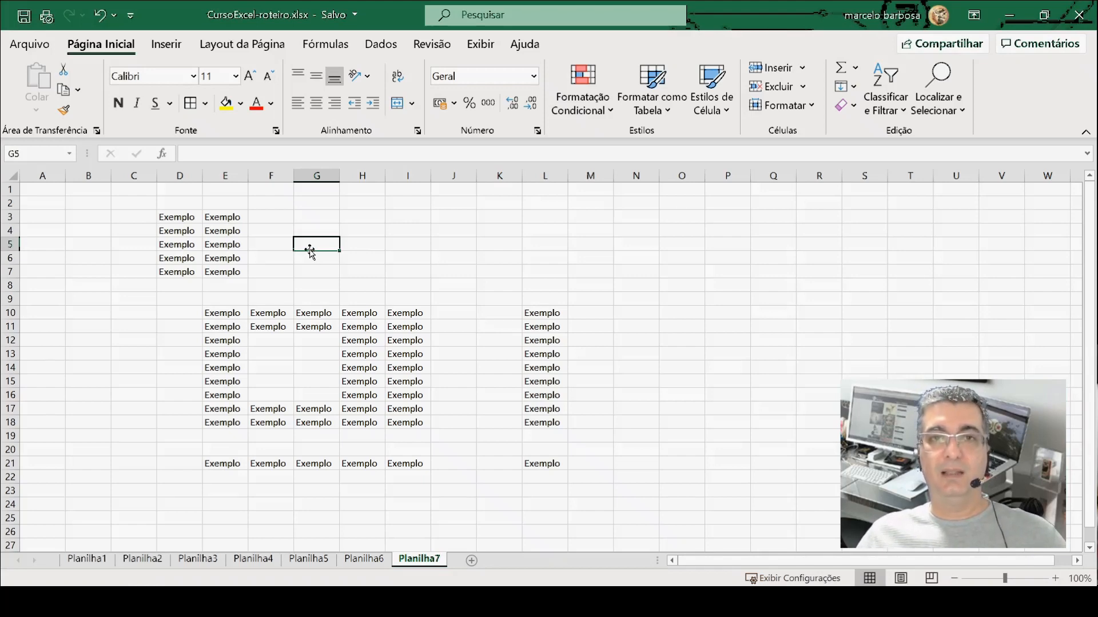
left_click(295, 295)
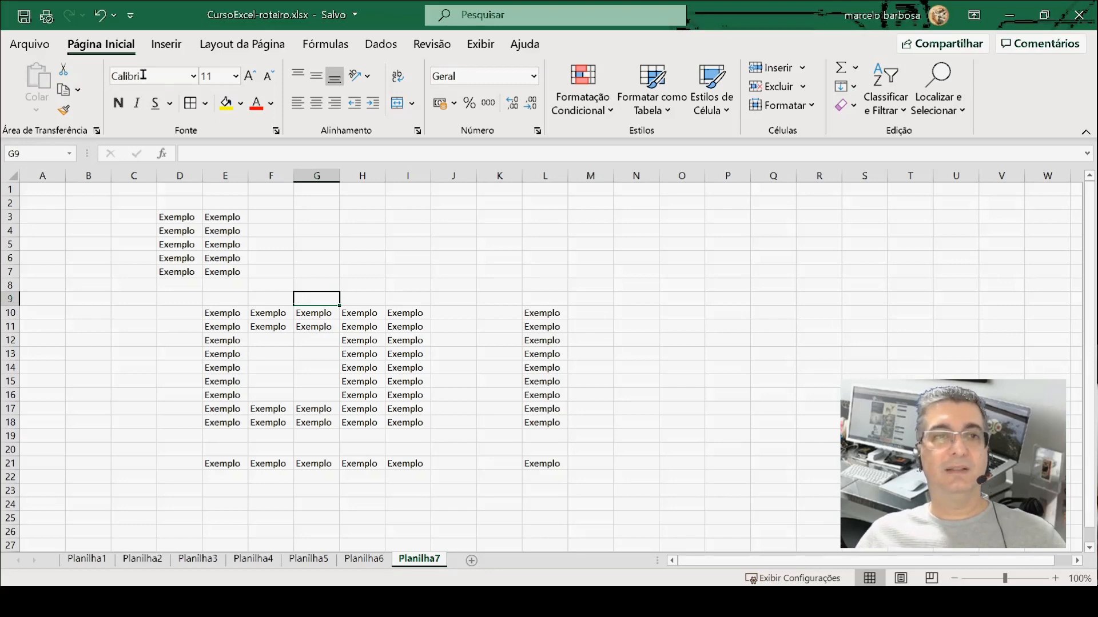
Step: Examine the save options in the workbook's file management view and return to the worksheet
left_click(32, 46)
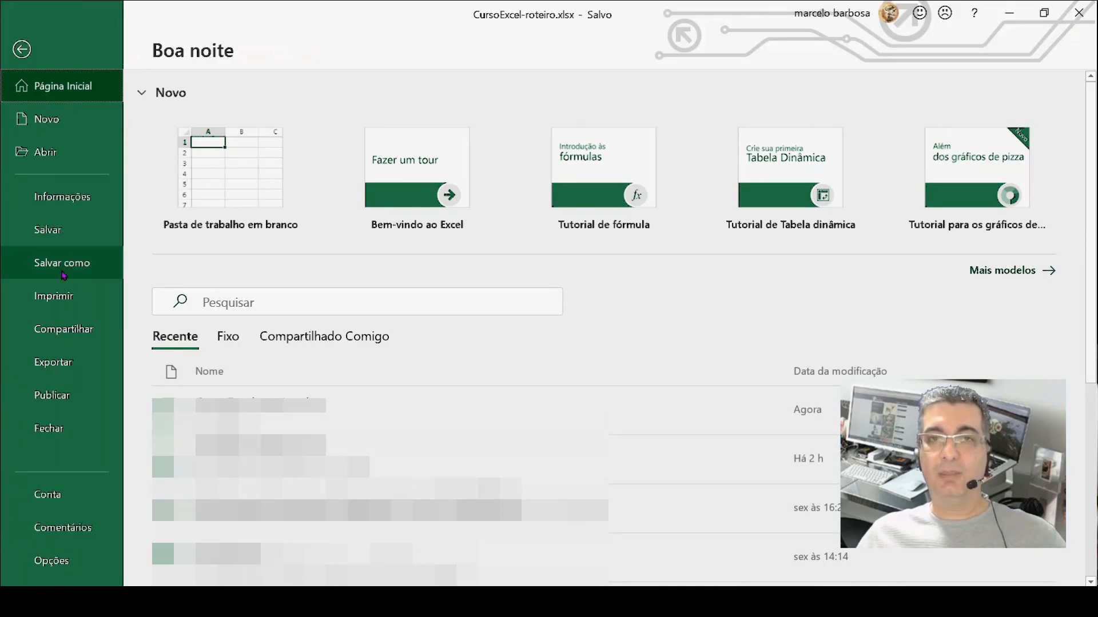
left_click(22, 50)
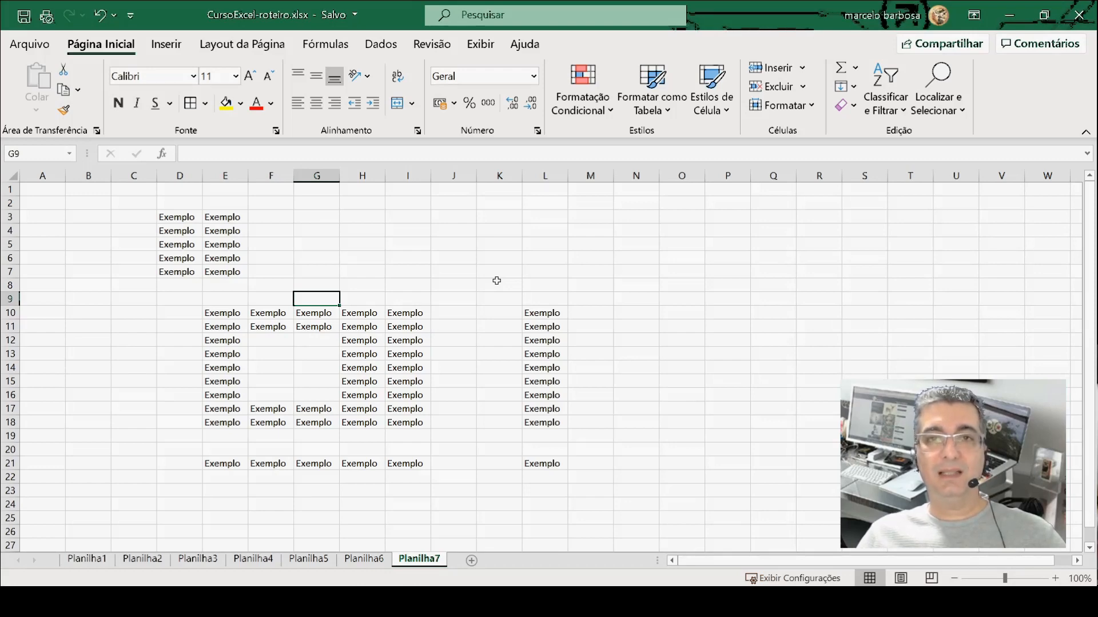
Step: Look through the preset page margins for the worksheet and close them without applying any, keeping the page layout commands shown
key("alt")
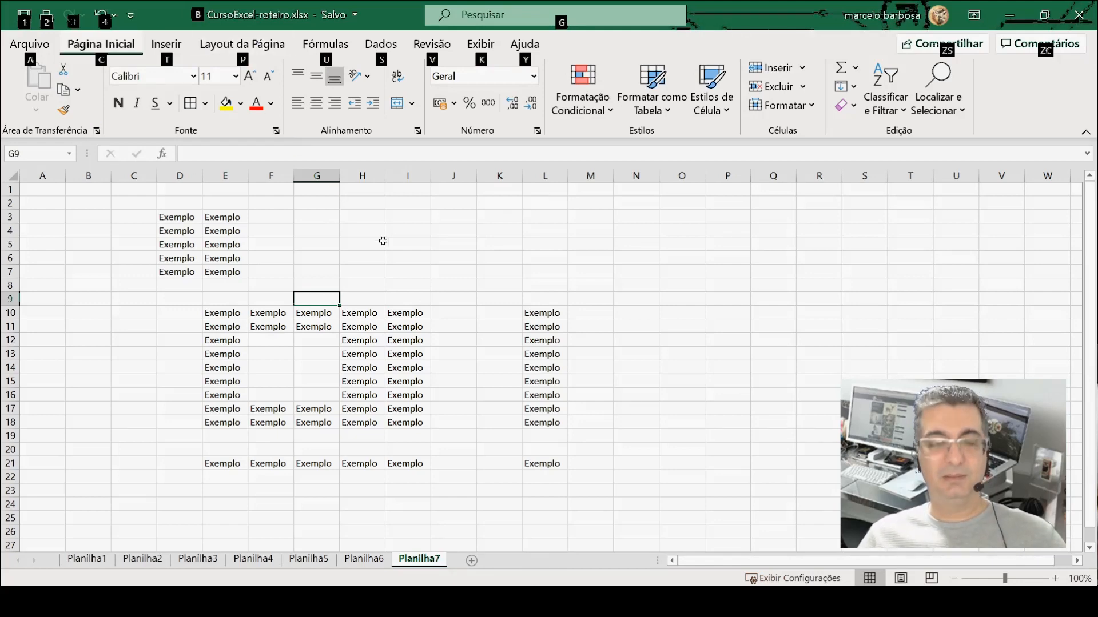
key("p")
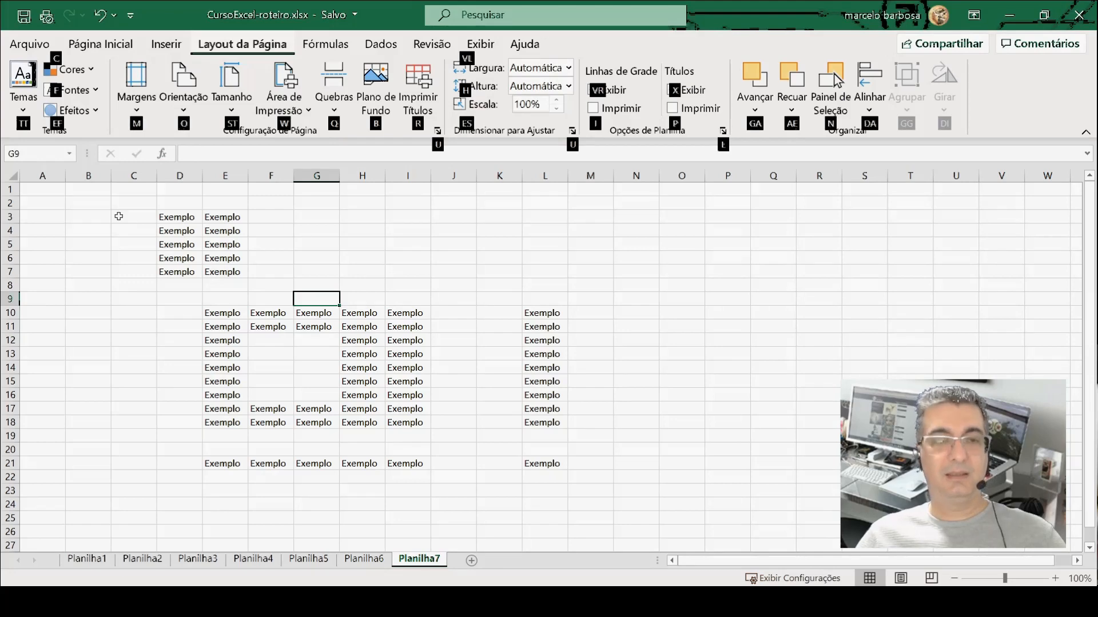
key("m")
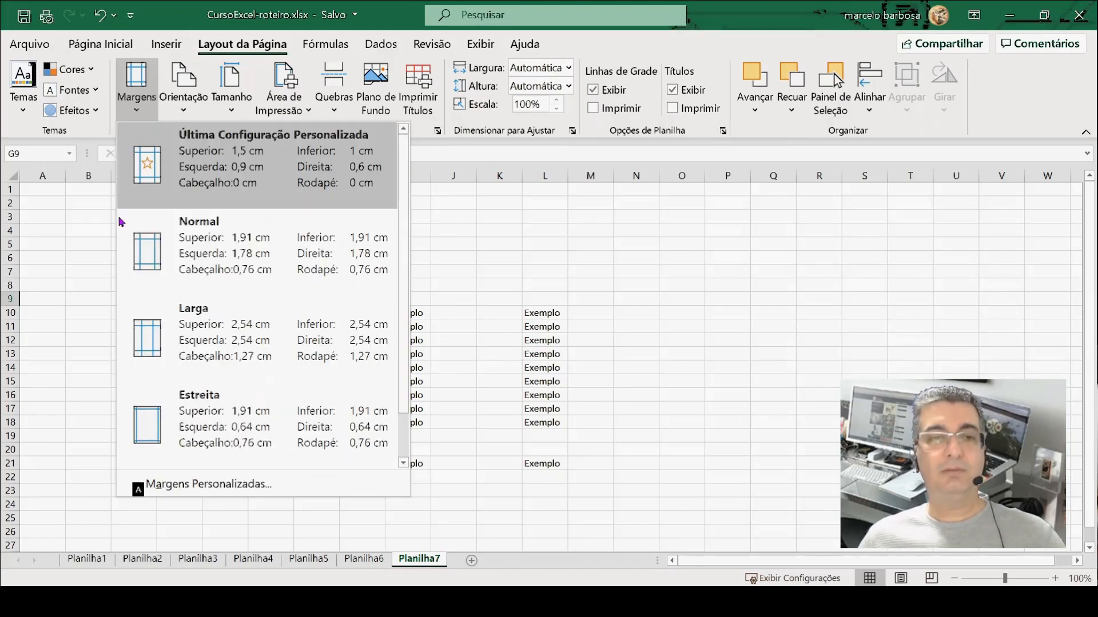
key("Down")
key("Down")
key("Down")
key("Up")
key("Up")
key("Up")
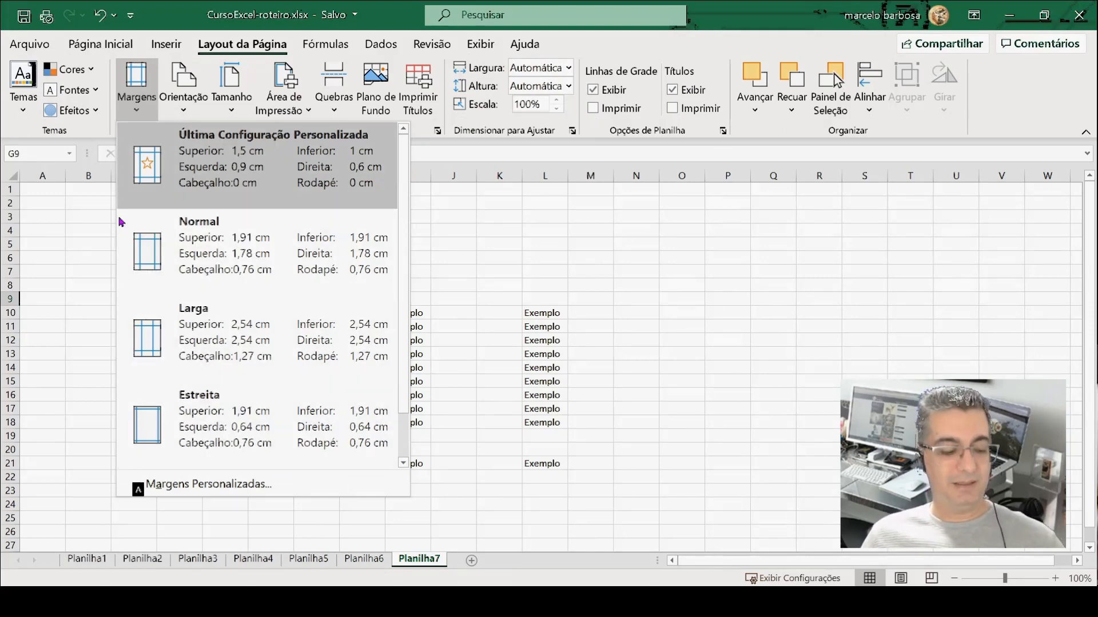
key("Escape")
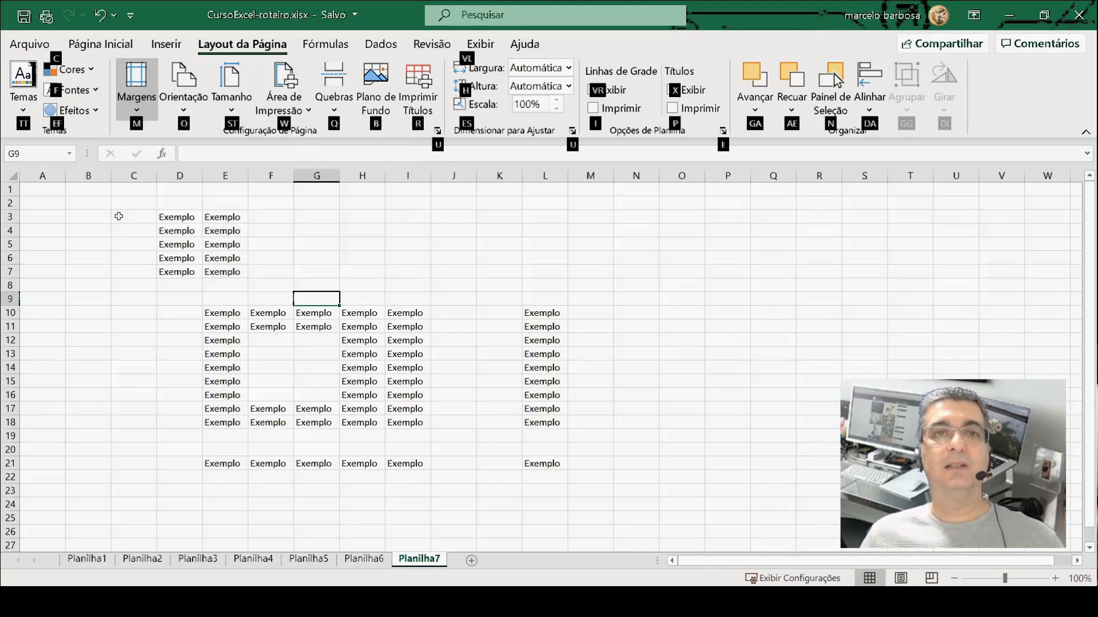
key("Escape")
key("Escape")
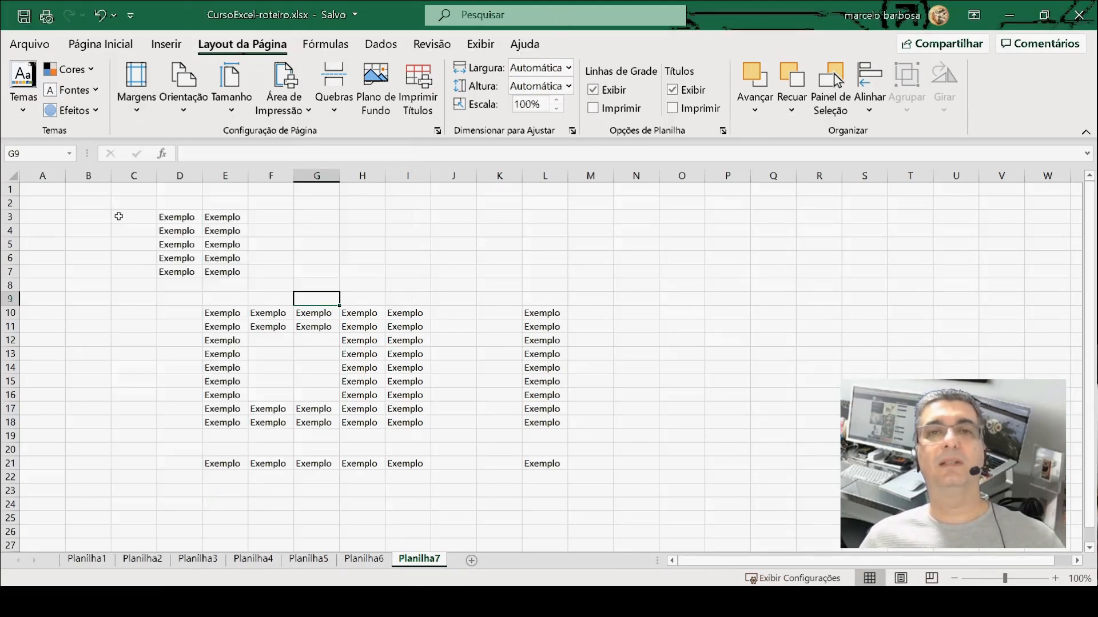